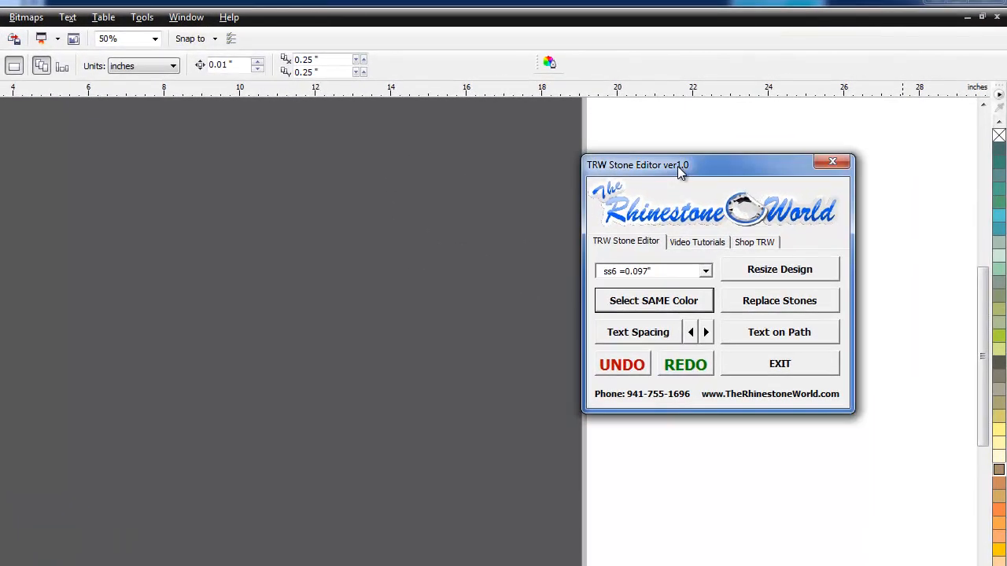
# - Move the TRW Stone Editor window clear of the work area and set its stone size to ss10=0.129"
pyautogui.moveTo(732, 144); pyautogui.dragTo(710, 170)
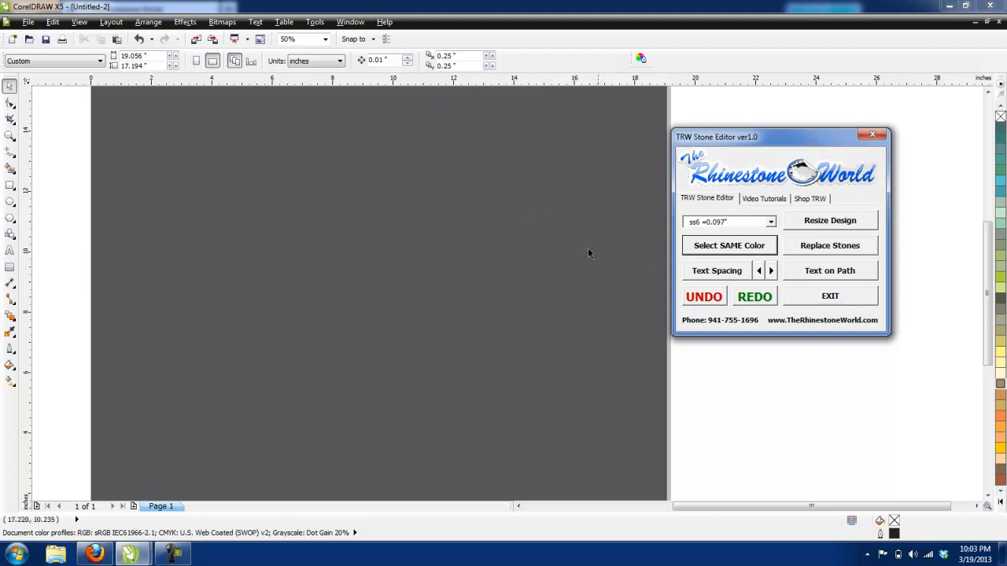
pyautogui.click(771, 222)
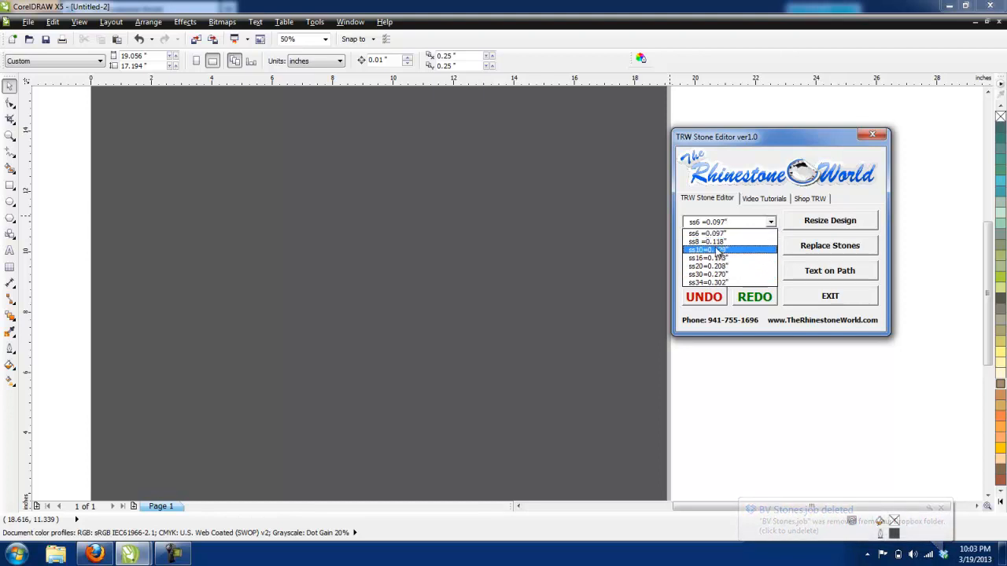
pyautogui.click(731, 250)
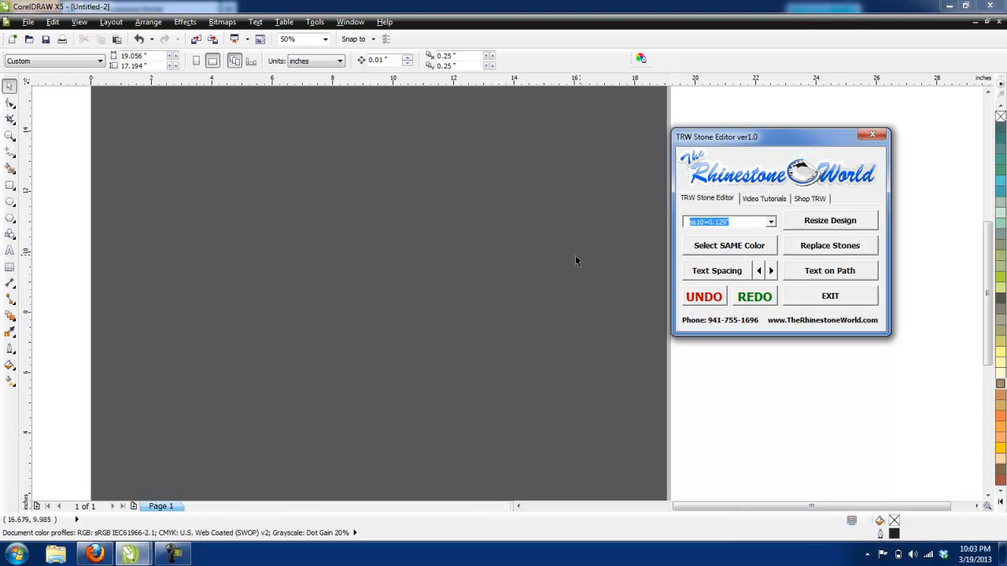
# - Set the Text tool's default for artistic text to the TRW 77 U/L/# font at 100 pt
pyautogui.click(9, 250)
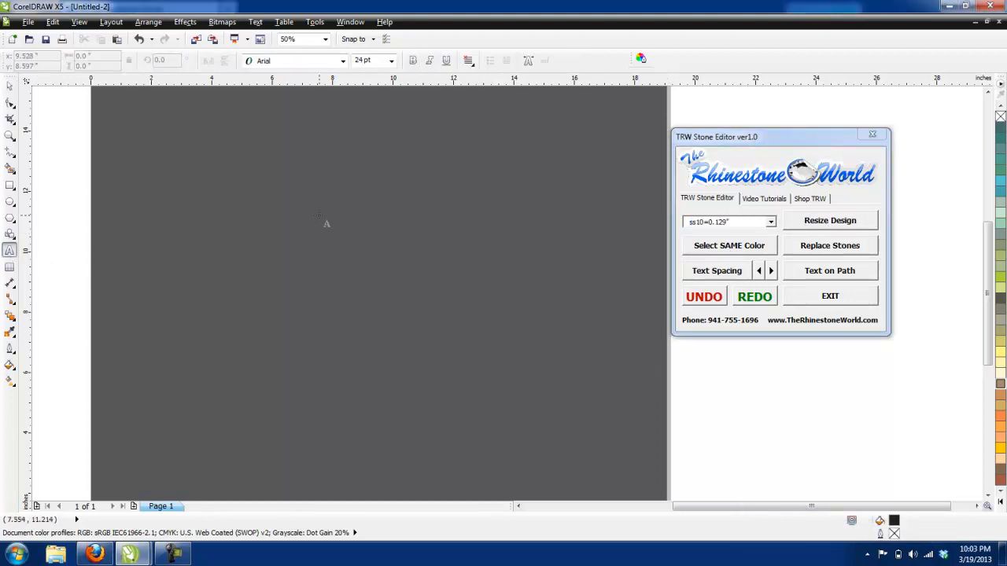
pyautogui.click(343, 61)
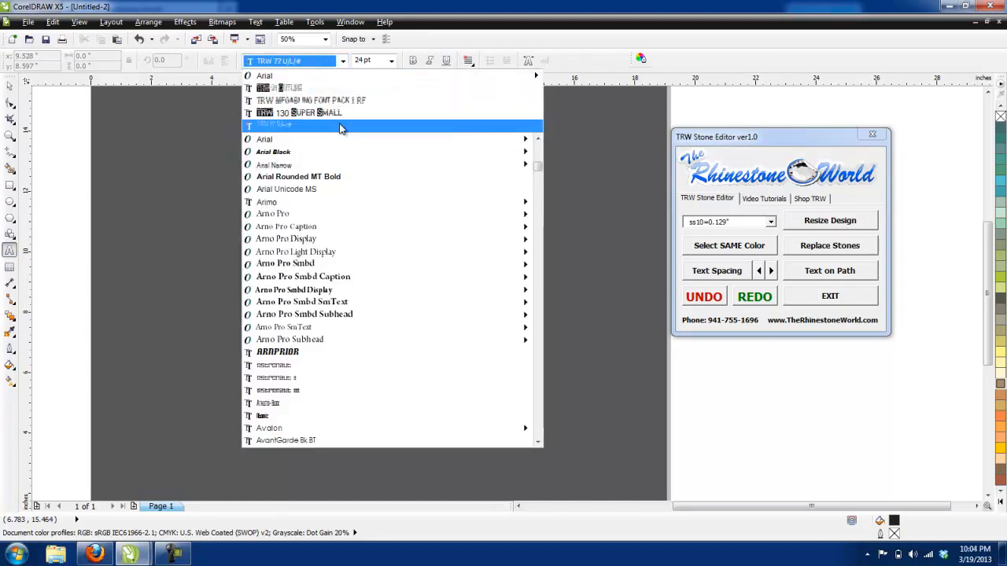
pyautogui.click(339, 128)
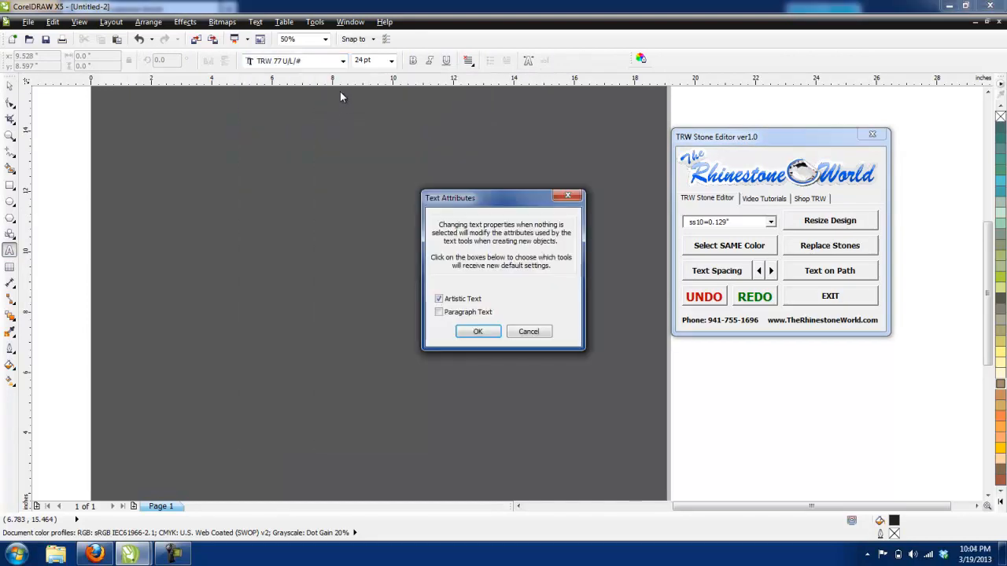
pyautogui.click(476, 331)
pyautogui.click(391, 61)
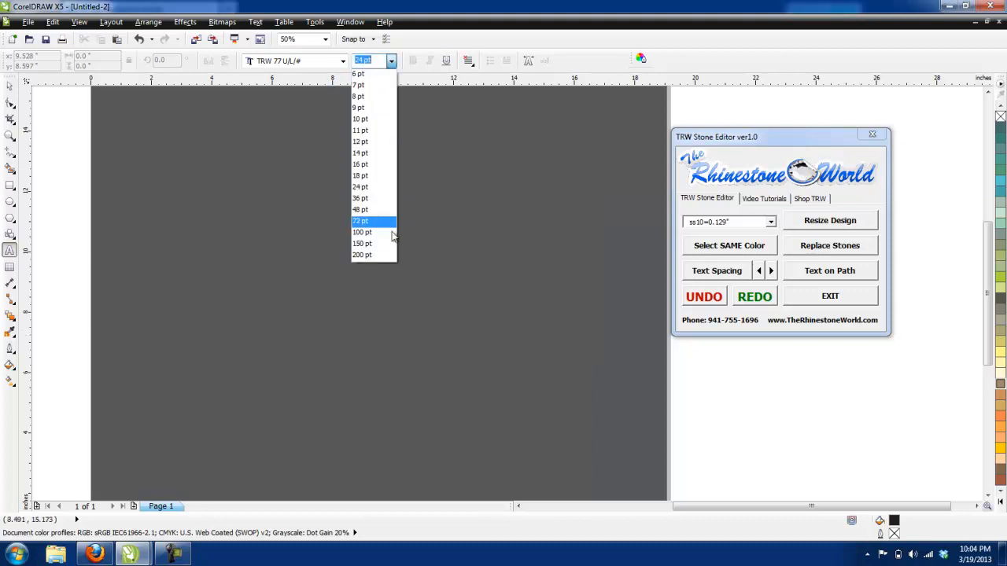
pyautogui.click(377, 235)
pyautogui.click(478, 331)
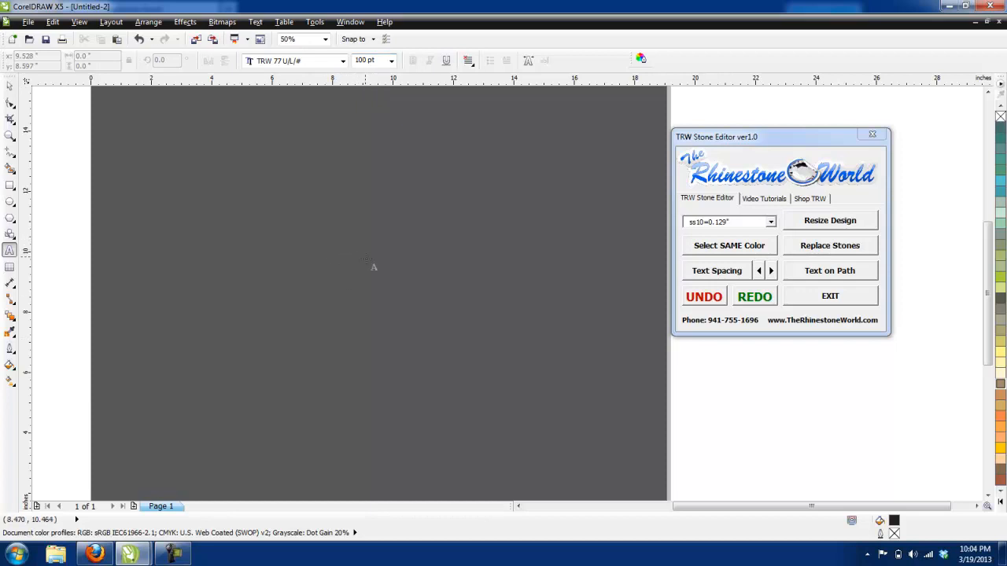
# - Add the artistic text "Rhinestone" on the grey page and select it as an object
pyautogui.click(372, 267)
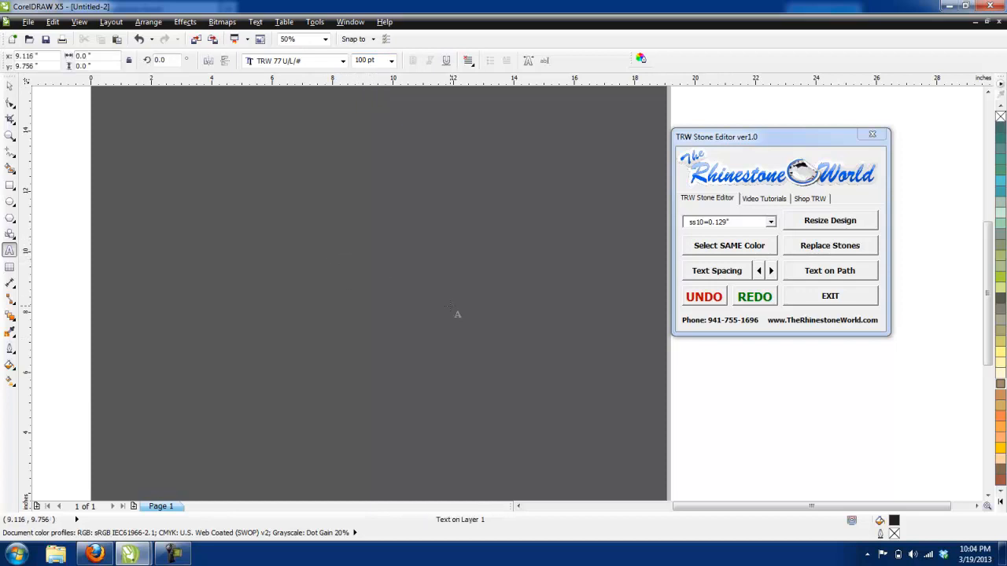
pyautogui.write('rh')
pyautogui.press('BackSpace')
pyautogui.press('BackSpace')
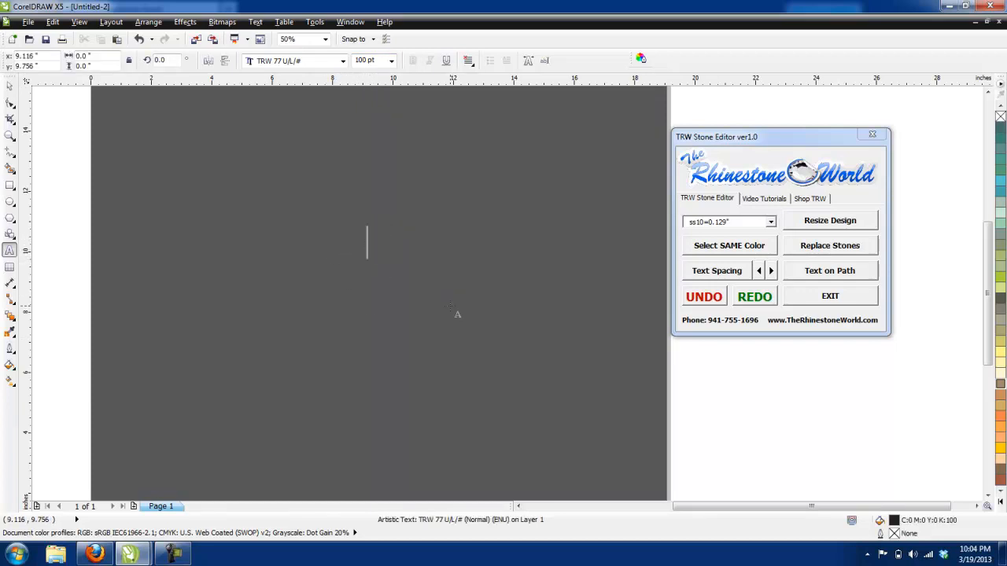
pyautogui.write('Rhinestone')
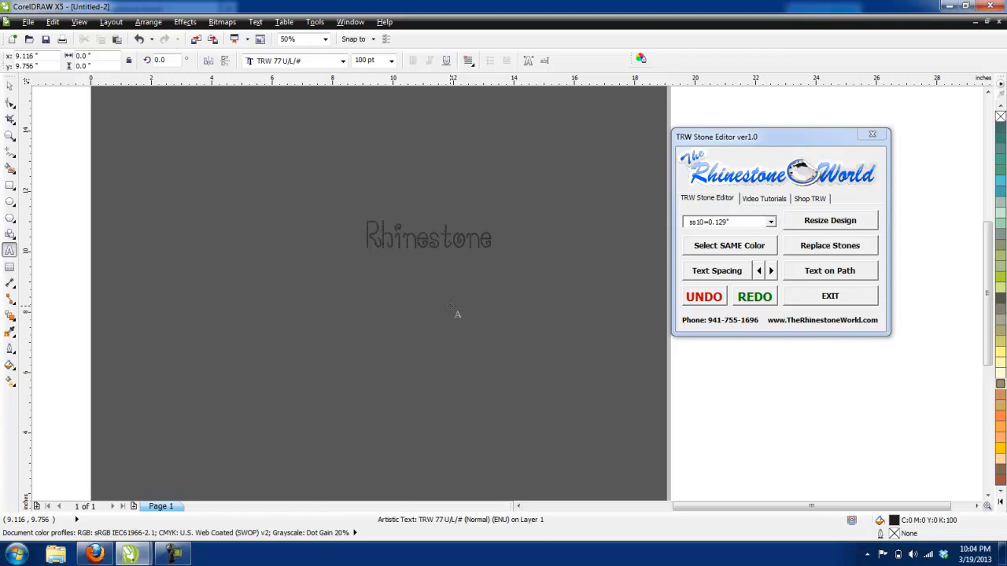
pyautogui.press('Escape')
pyautogui.click(9, 85)
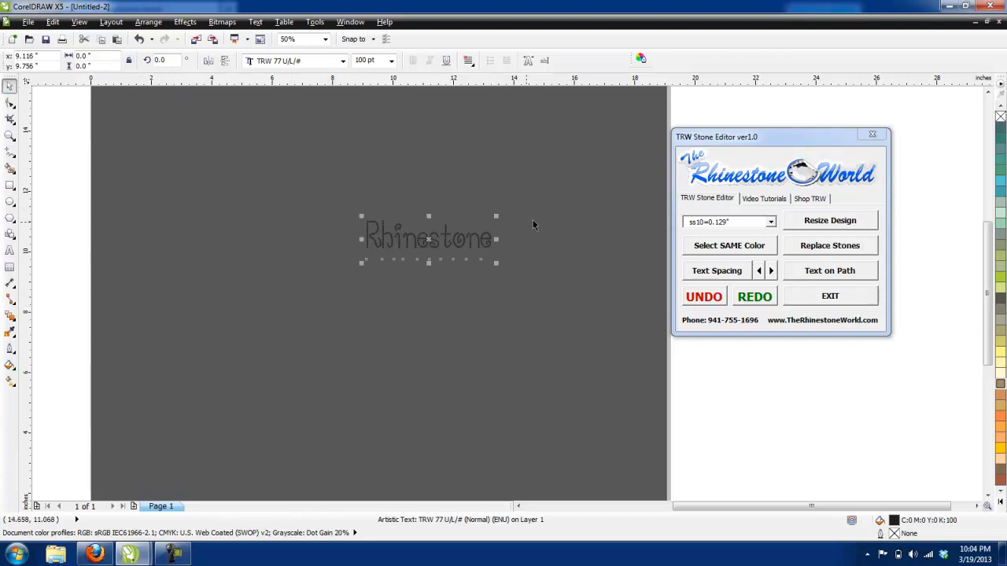
# - Fill the "Rhinestone" text with white
pyautogui.click(1000, 502)
pyautogui.click(975, 222)
pyautogui.click(520, 326)
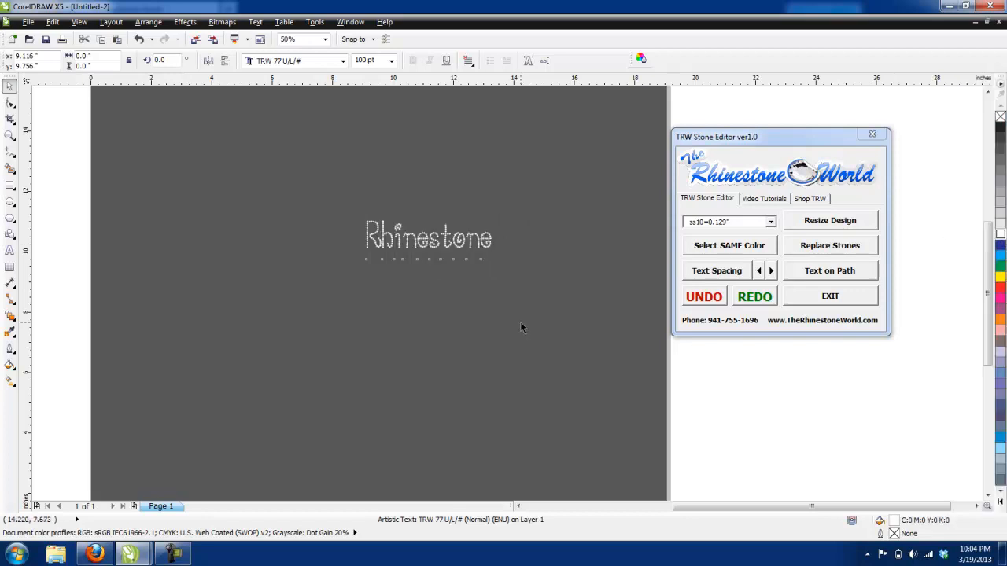
pyautogui.scroll(1, 452, 240)
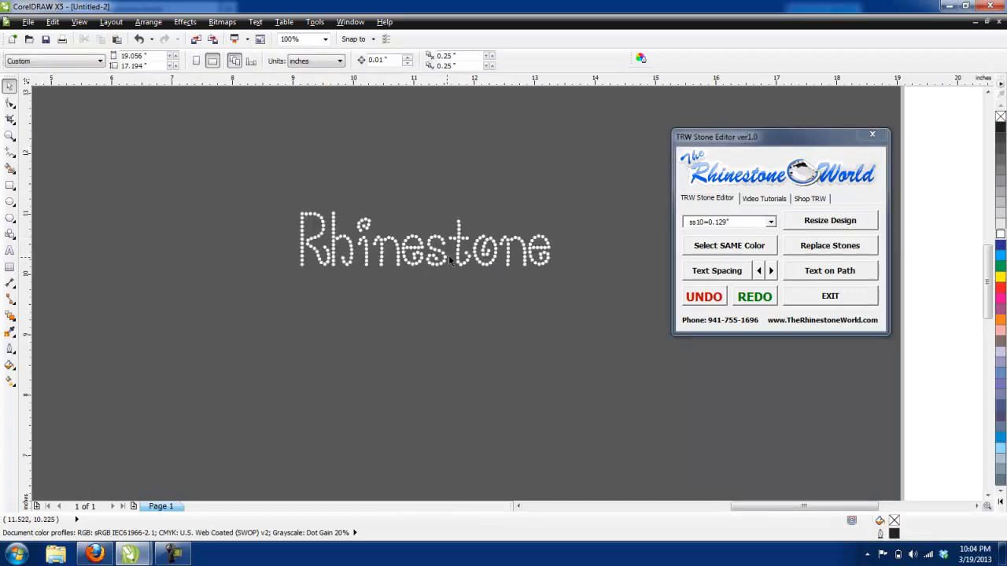
# - Resize the "Rhinestone" text design to ss10=0.129" stones with the Stone Editor
pyautogui.click(458, 258)
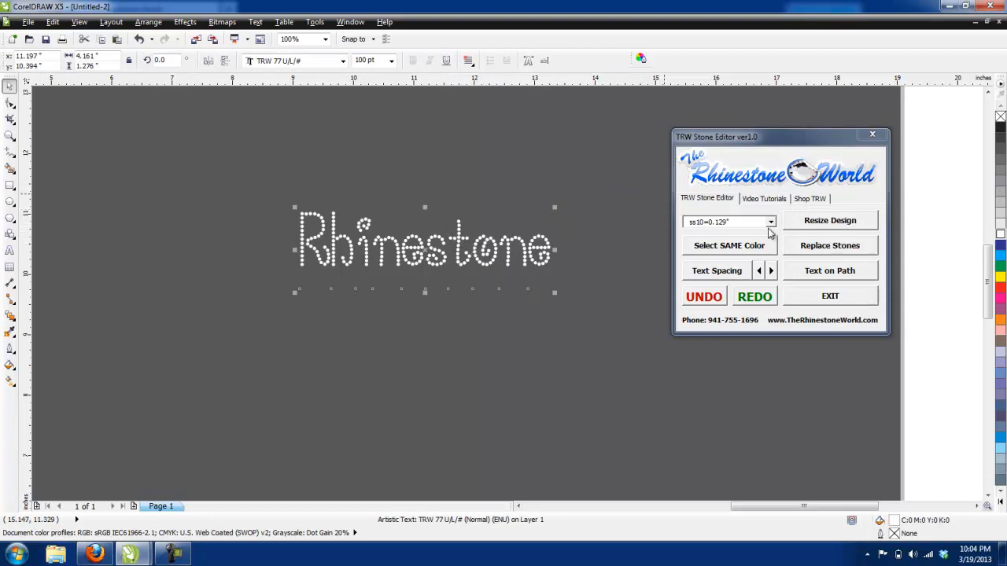
pyautogui.moveTo(526, 246); pyautogui.dragTo(498, 252)
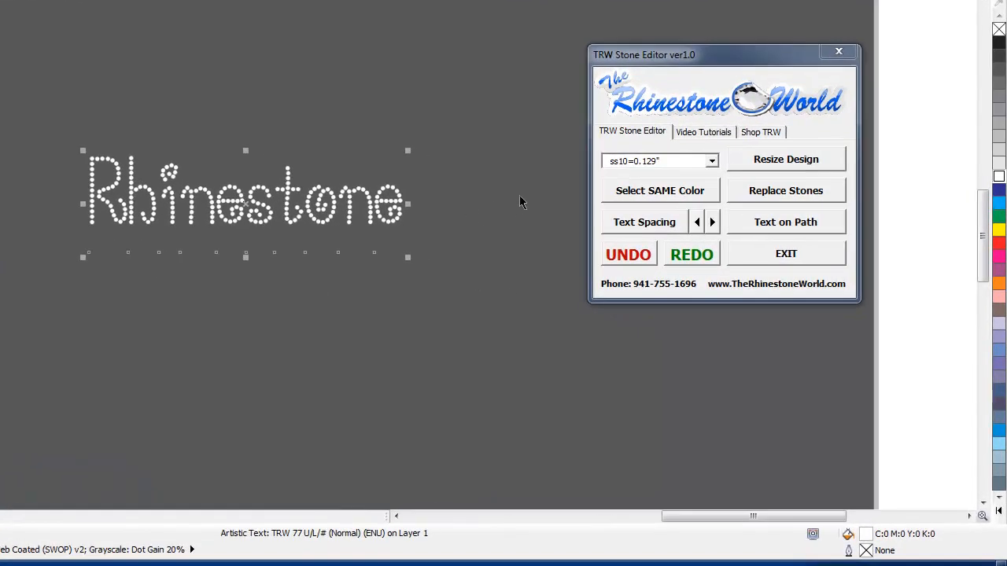
pyautogui.click(712, 161)
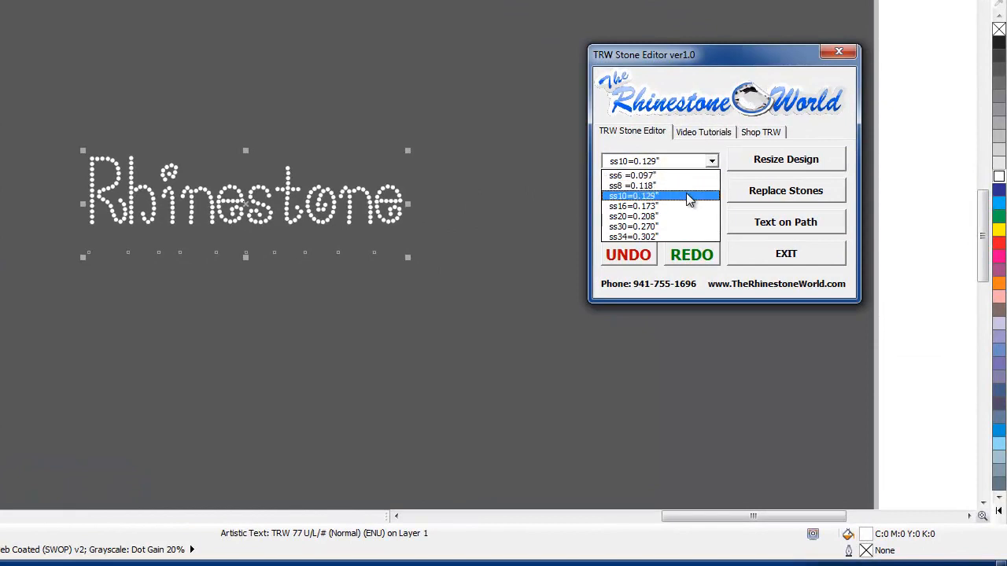
pyautogui.click(687, 196)
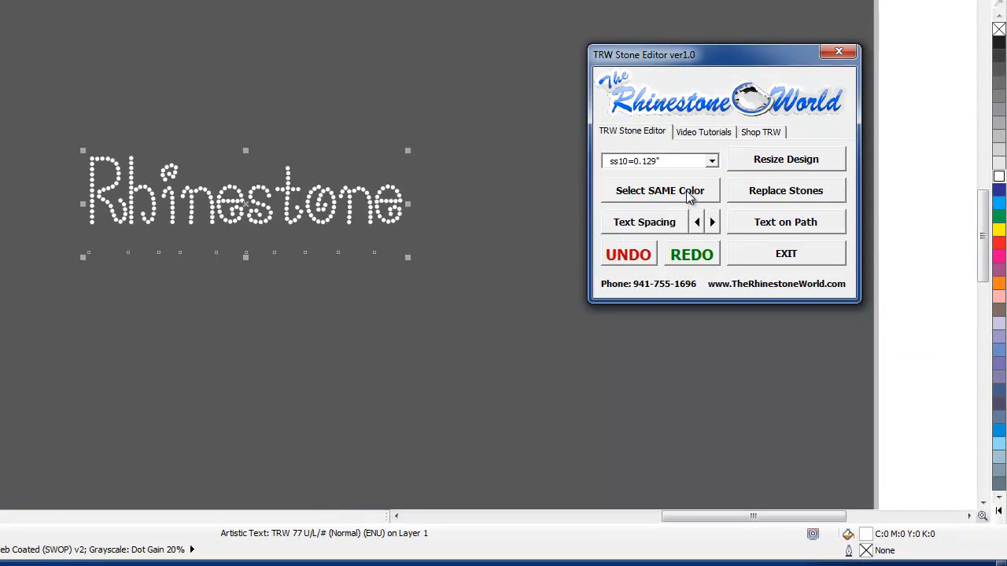
pyautogui.click(757, 161)
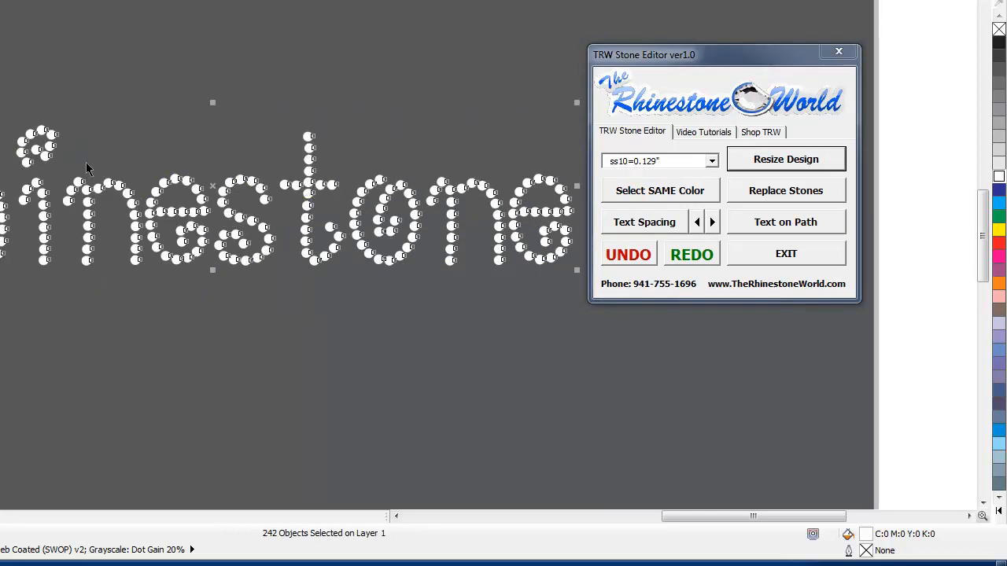
# - Check the width of the topmost stone in the letter t and examine the spacing between its stones
pyautogui.click(281, 149)
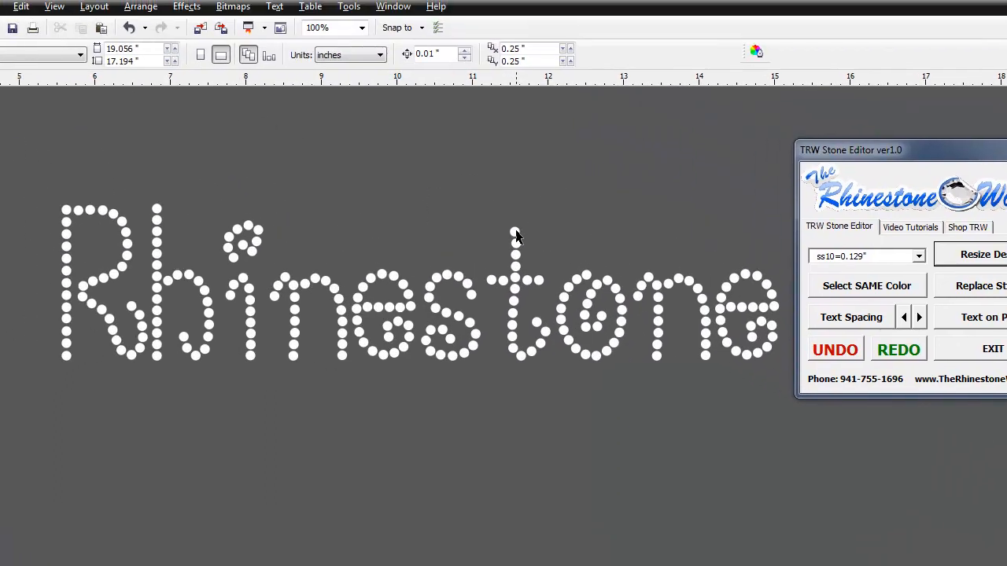
pyautogui.click(307, 137)
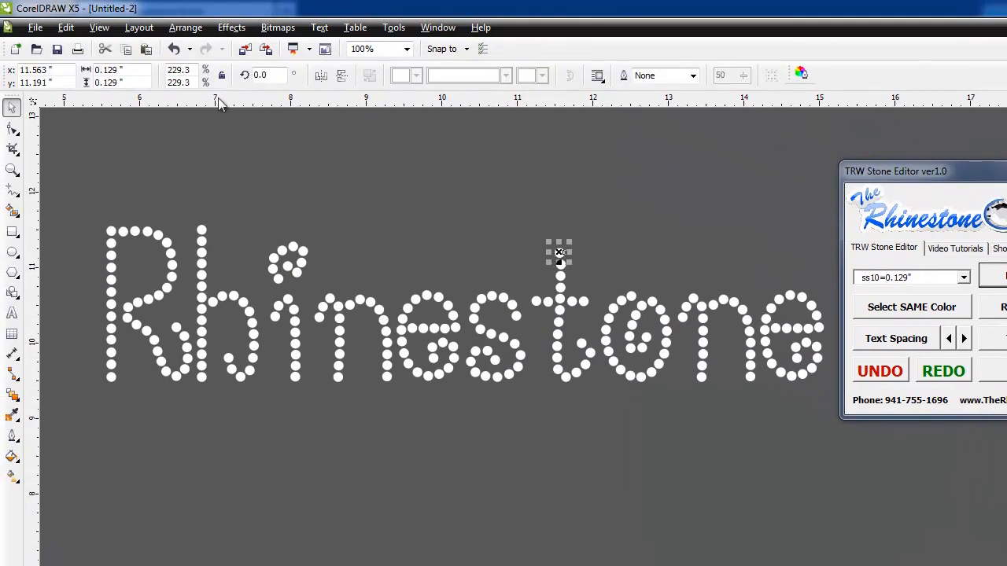
pyautogui.doubleClick(114, 70)
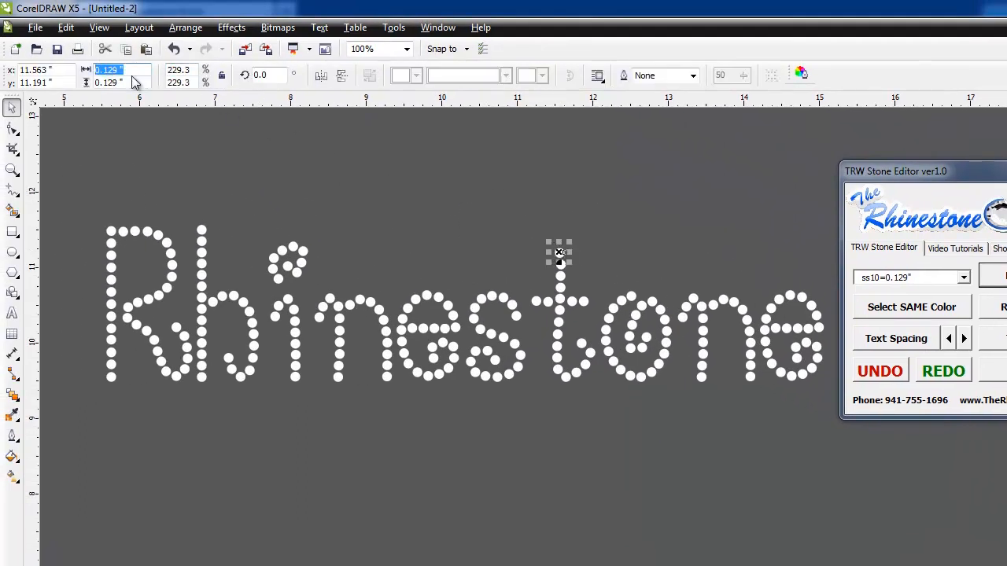
pyautogui.click(371, 224)
pyautogui.scroll(3, 563, 268)
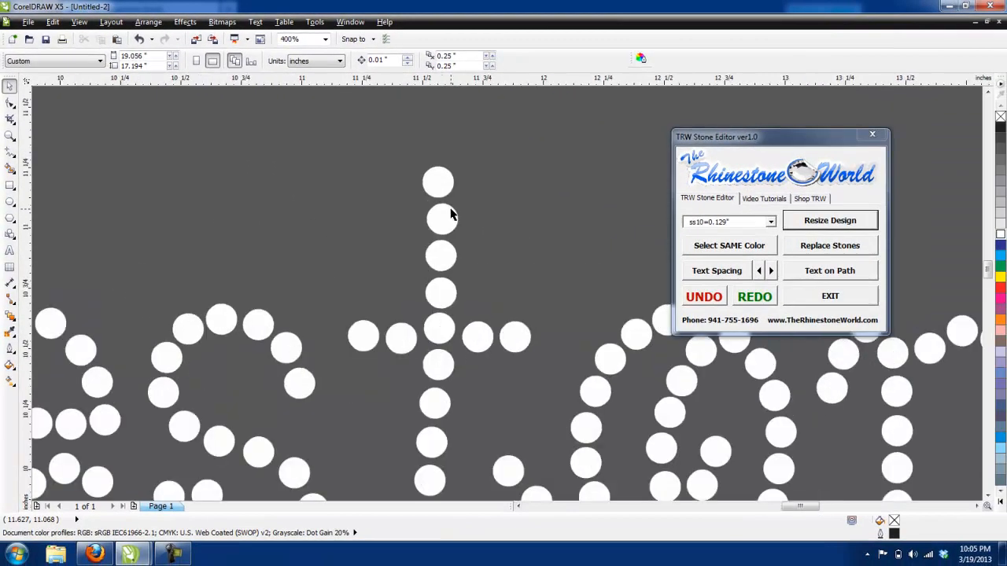
pyautogui.scroll(-3, 449, 218)
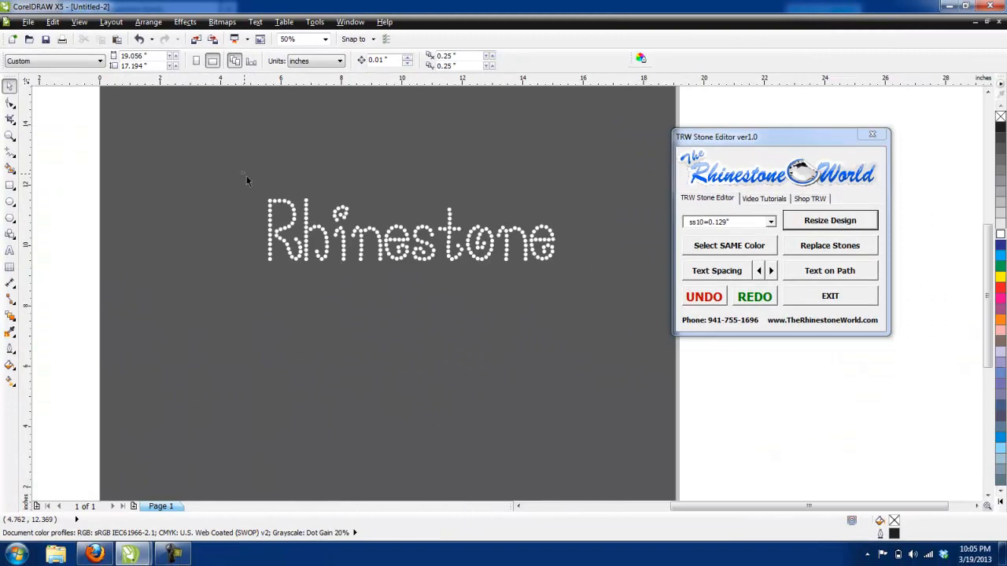
# - Select all stones of the "Rhinestone" design and resize it to stone size ss6=0.097"
pyautogui.moveTo(247, 176); pyautogui.dragTo(604, 290)
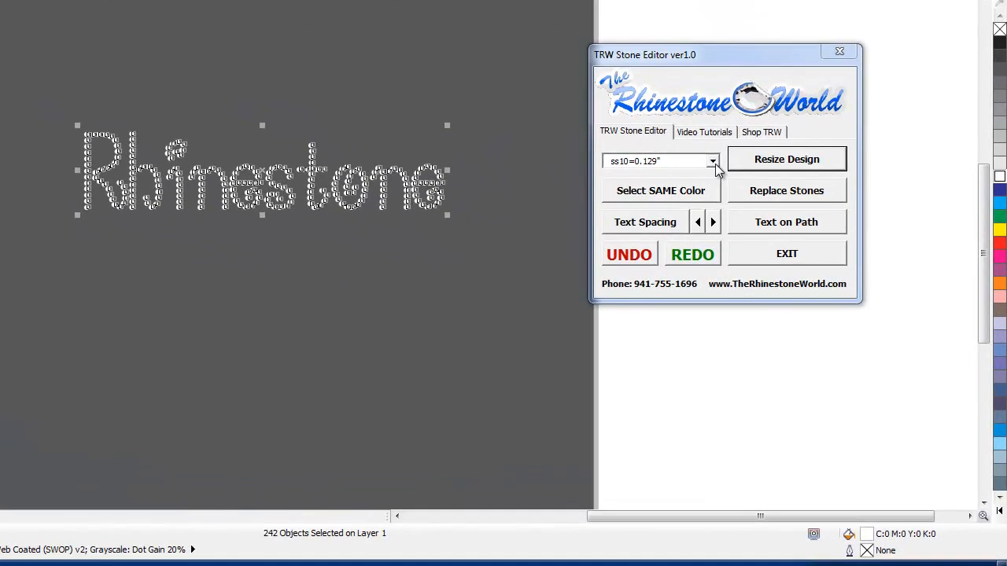
pyautogui.click(712, 162)
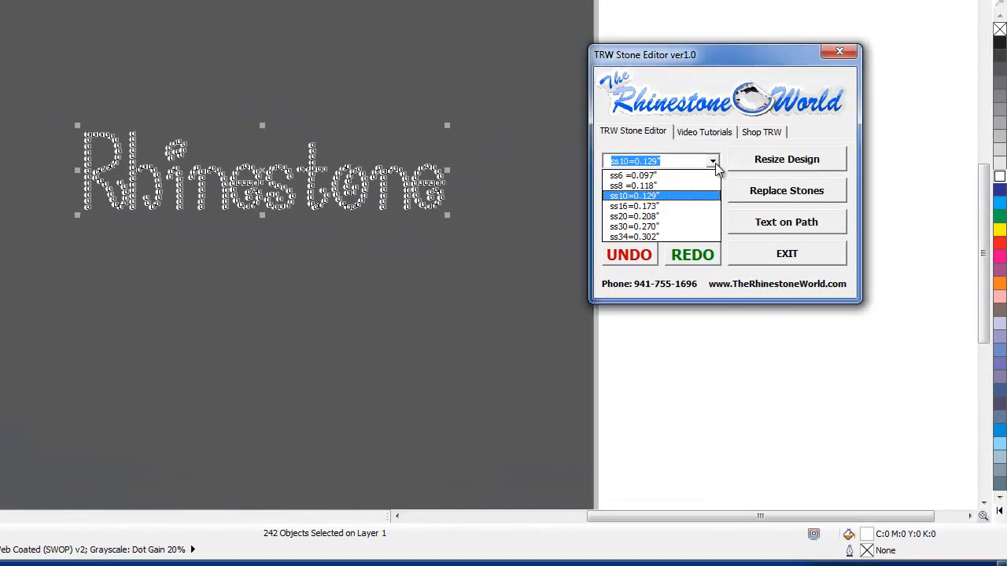
pyautogui.click(639, 177)
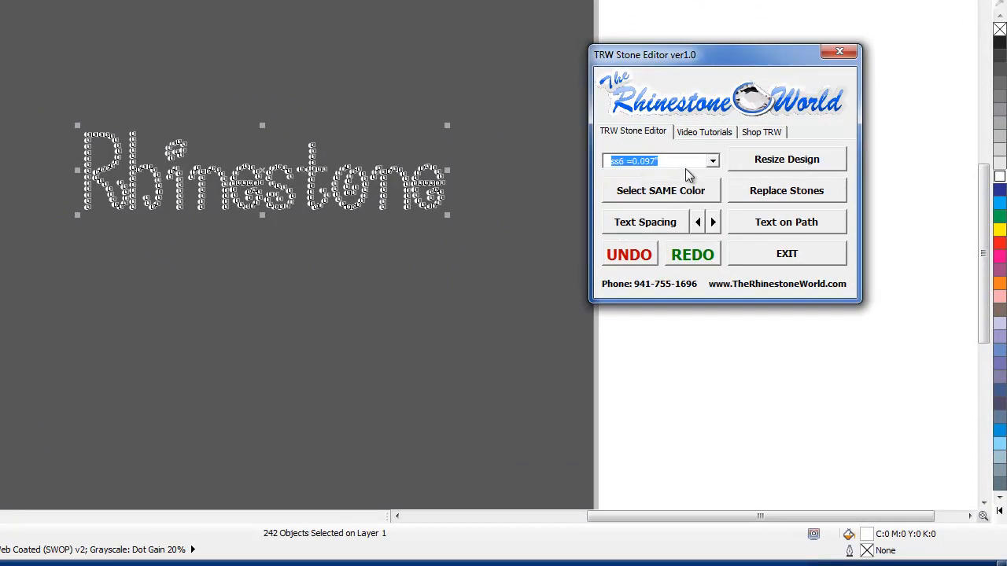
pyautogui.click(783, 161)
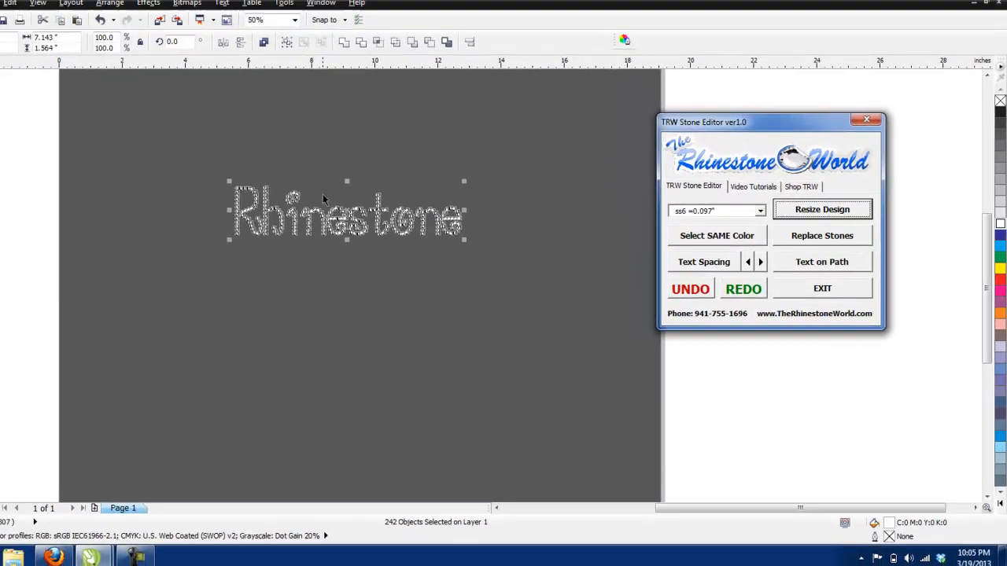
# - Check the size of a single stone in the letter s and examine the stone spacing in the letters s, t and o
pyautogui.scroll(1, 442, 230)
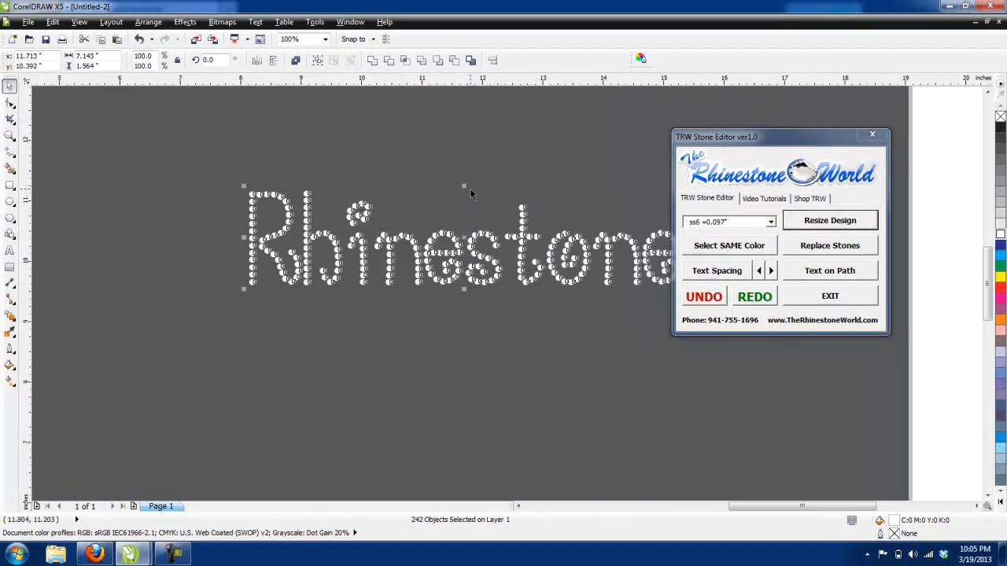
pyautogui.click(471, 190)
pyautogui.click(481, 233)
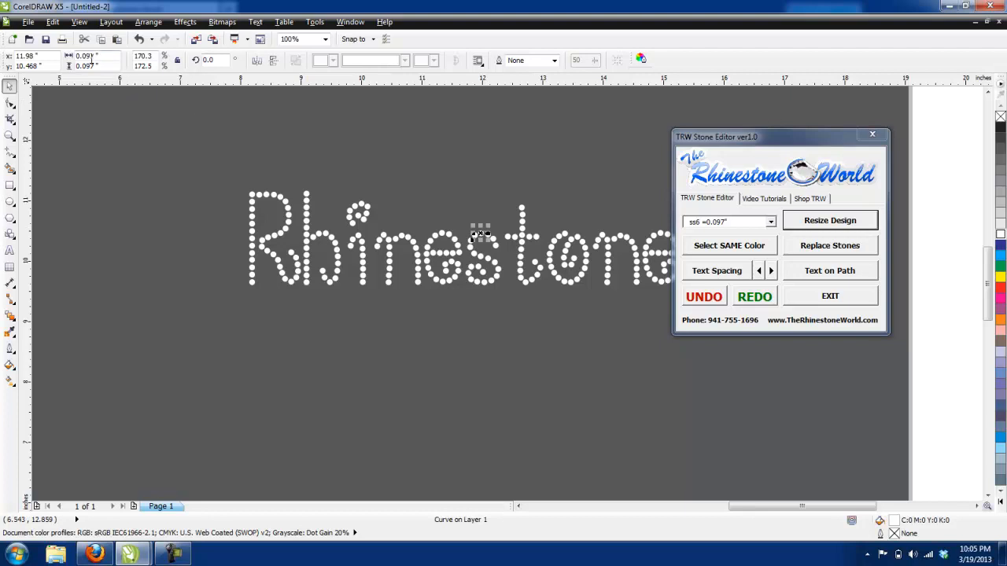
pyautogui.click(507, 236)
pyautogui.scroll(-1, 512, 237)
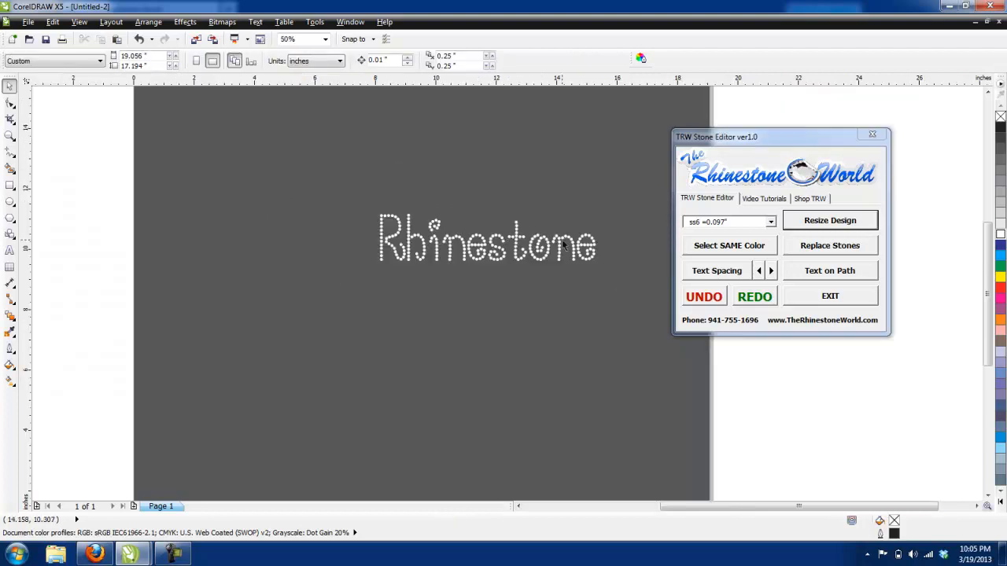
pyautogui.scroll(1, 561, 244)
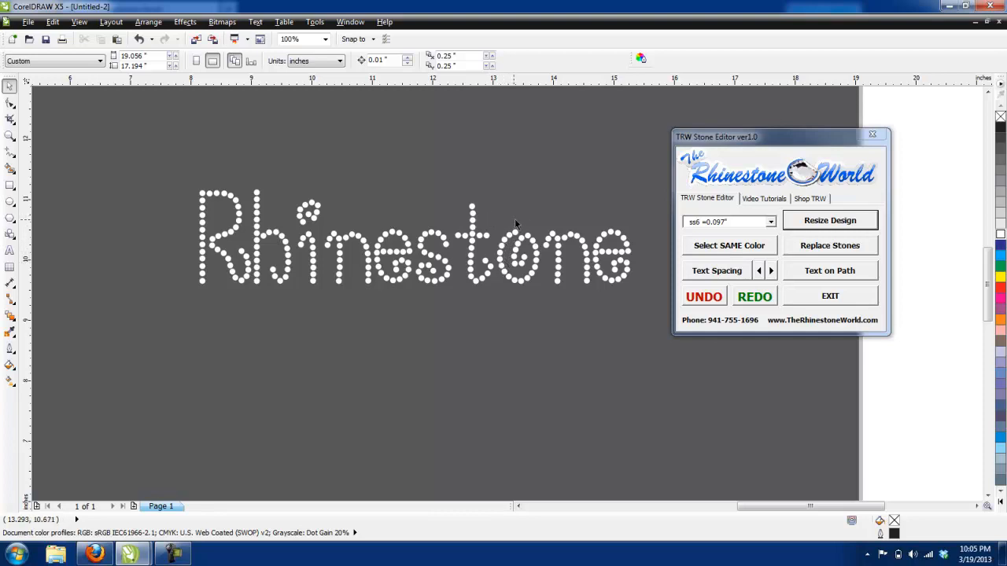
pyautogui.scroll(1, 537, 215)
pyautogui.scroll(2, 412, 253)
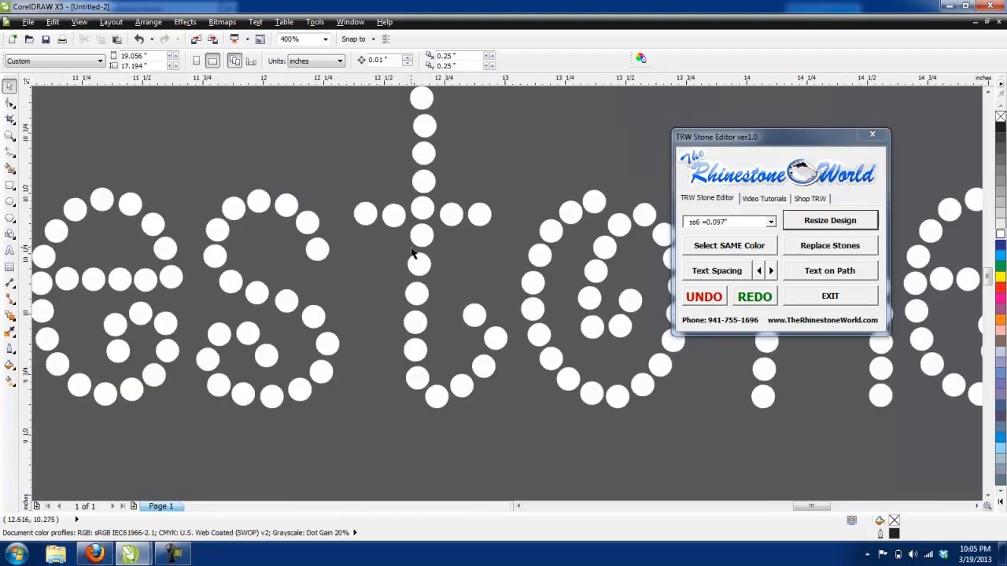
pyautogui.scroll(-2, 561, 236)
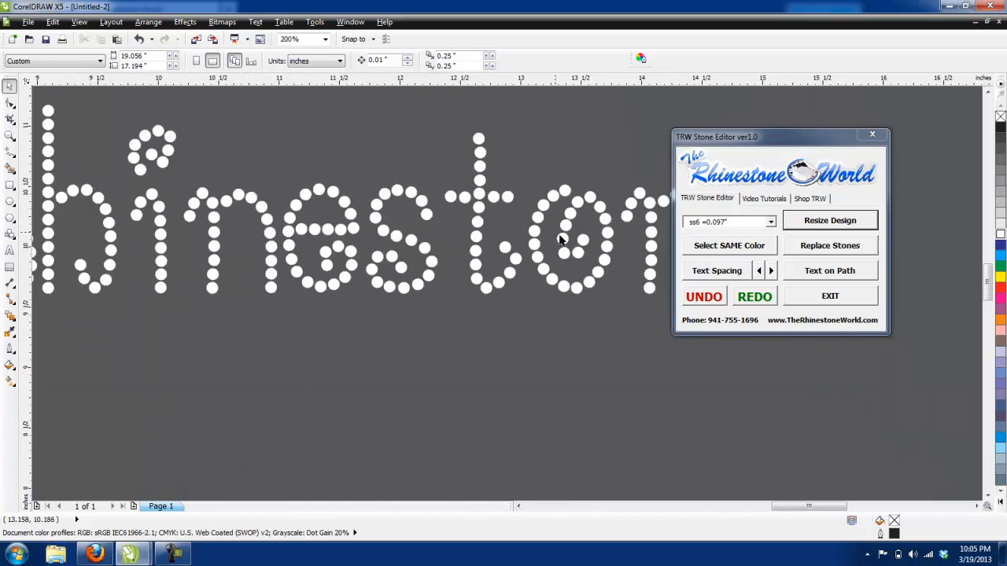
pyautogui.scroll(1, 562, 236)
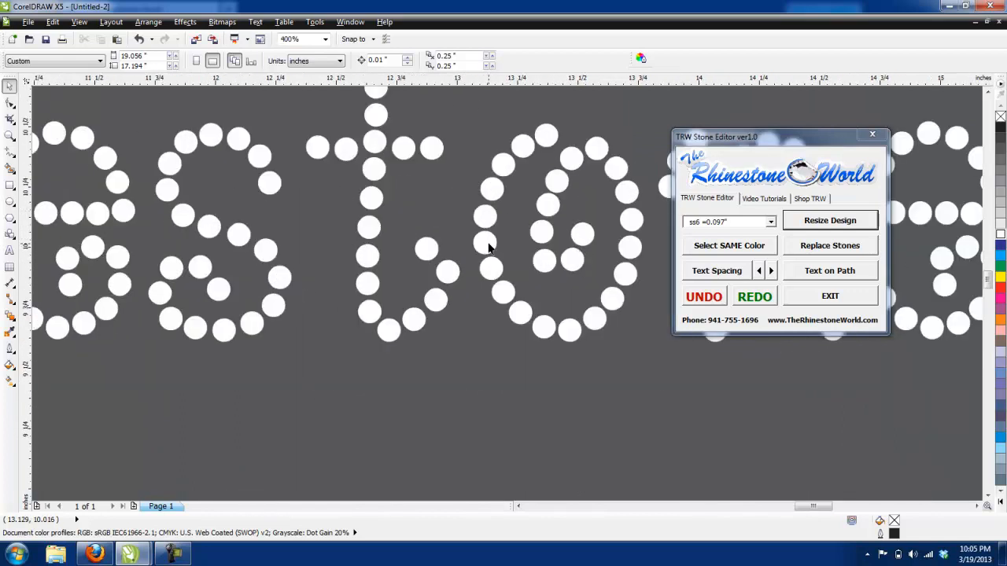
# - Scale the whole "Rhinestone" stone design proportionally to a width of 8" and check the size of a stone in the last letter n
pyautogui.scroll(-1, 487, 248)
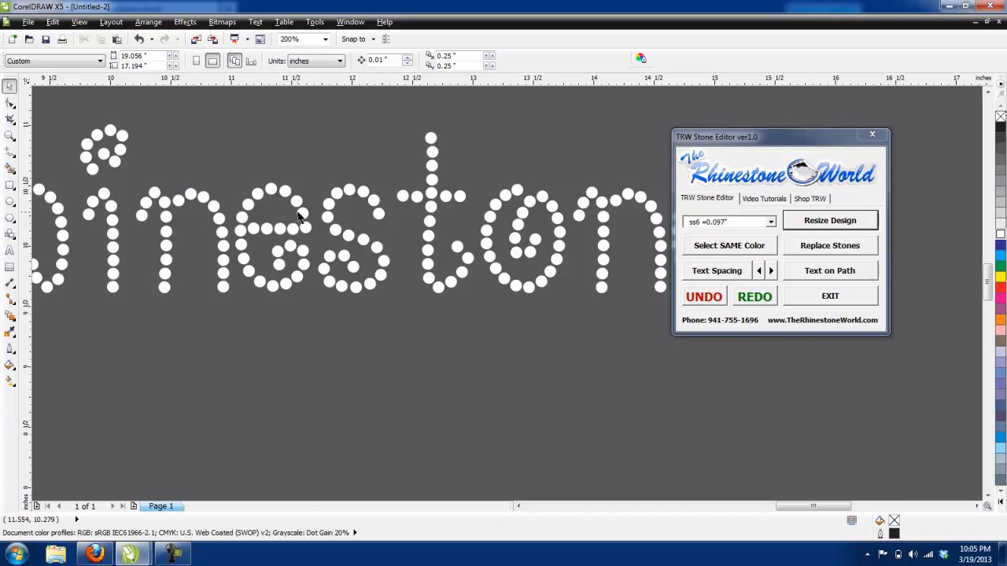
pyautogui.scroll(-1, 299, 217)
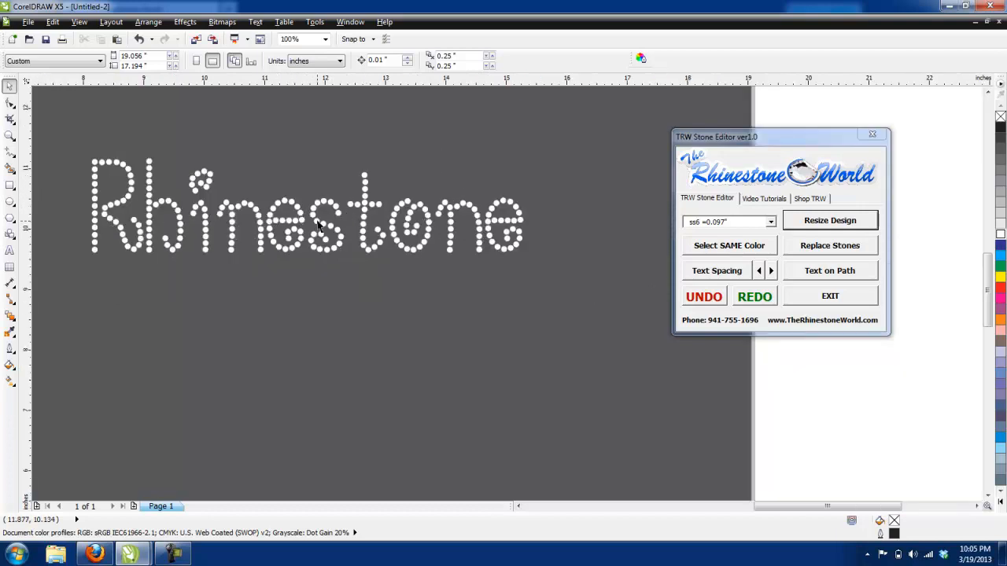
pyautogui.moveTo(62, 138); pyautogui.dragTo(501, 291)
pyautogui.moveTo(560, 299); pyautogui.dragTo(561, 299)
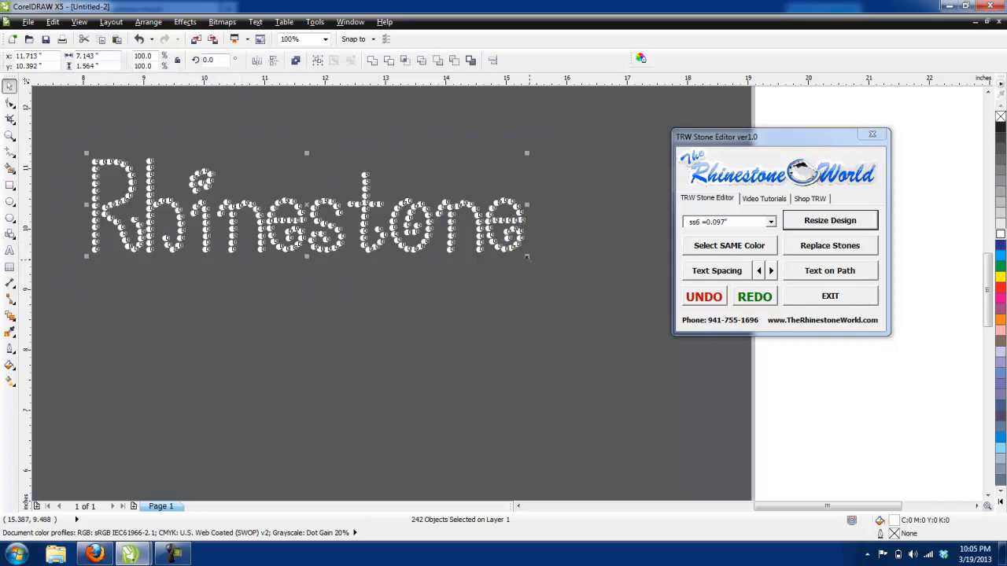
pyautogui.moveTo(527, 257); pyautogui.dragTo(575, 289)
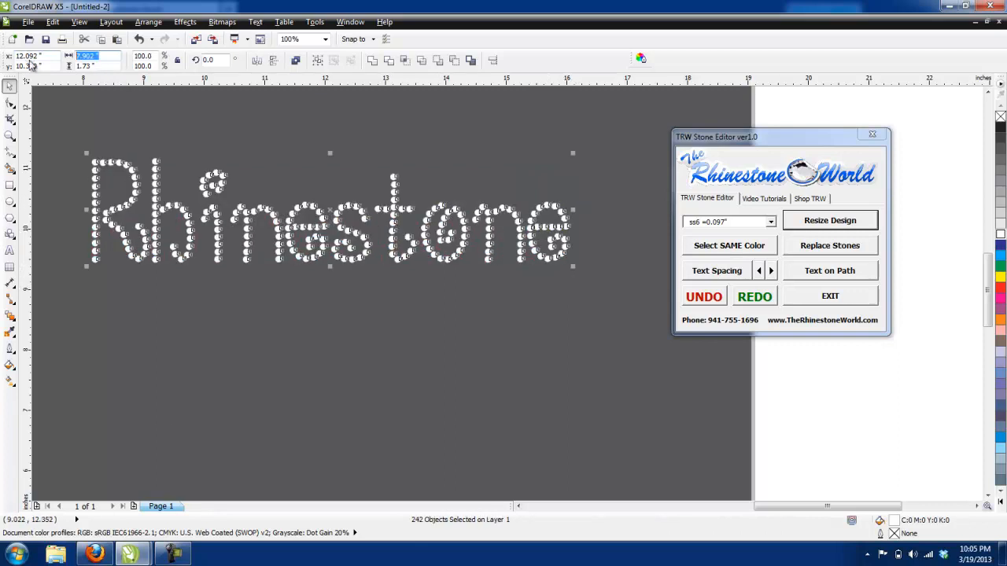
pyautogui.click(179, 61)
pyautogui.click(88, 56)
pyautogui.write('8')
pyautogui.press('Return')
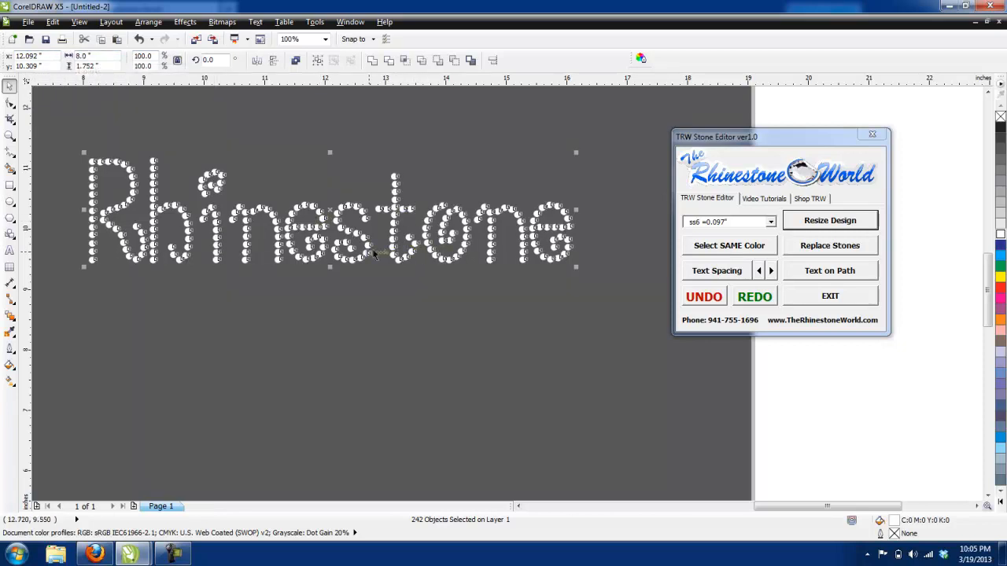
pyautogui.click(460, 292)
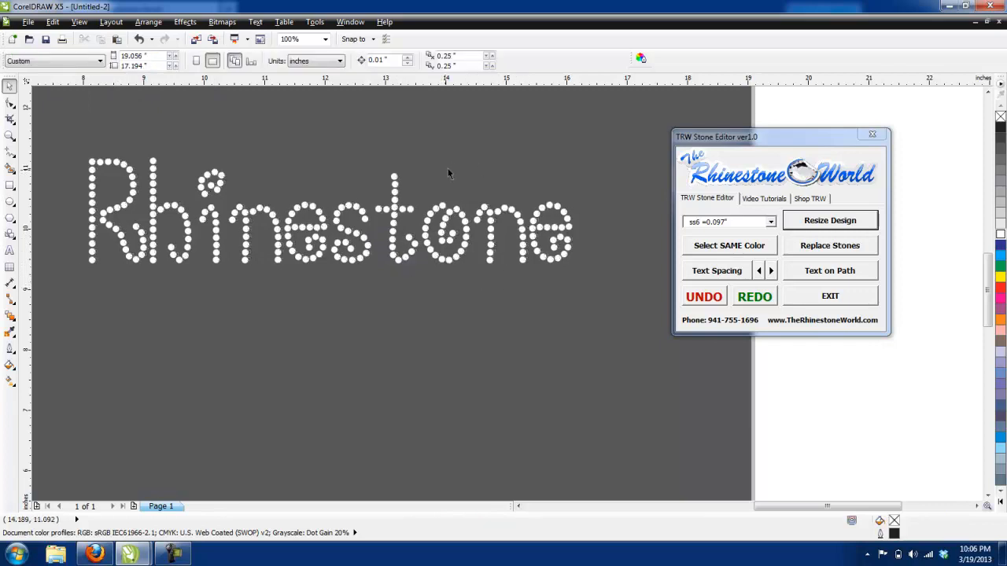
pyautogui.click(496, 212)
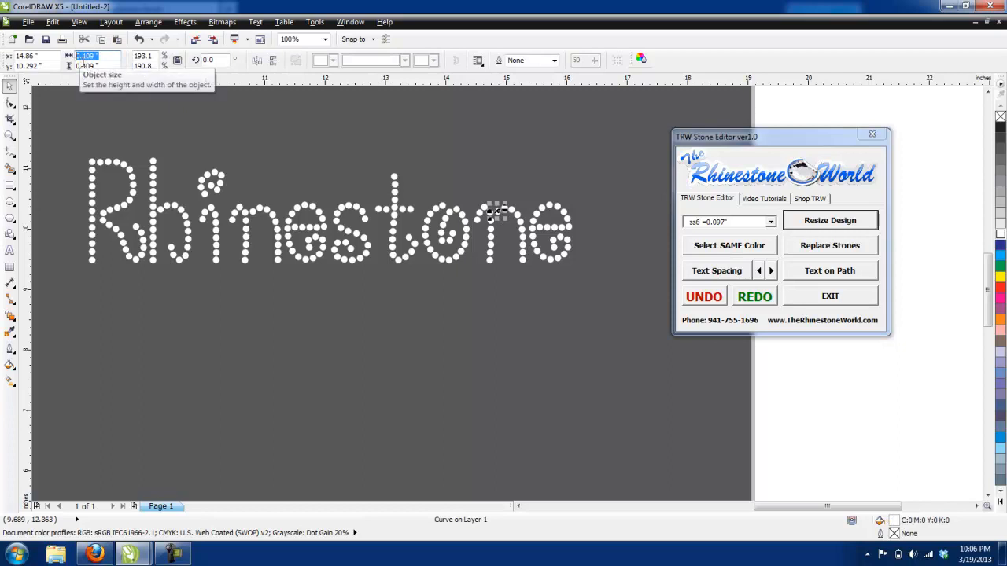
pyautogui.click(450, 178)
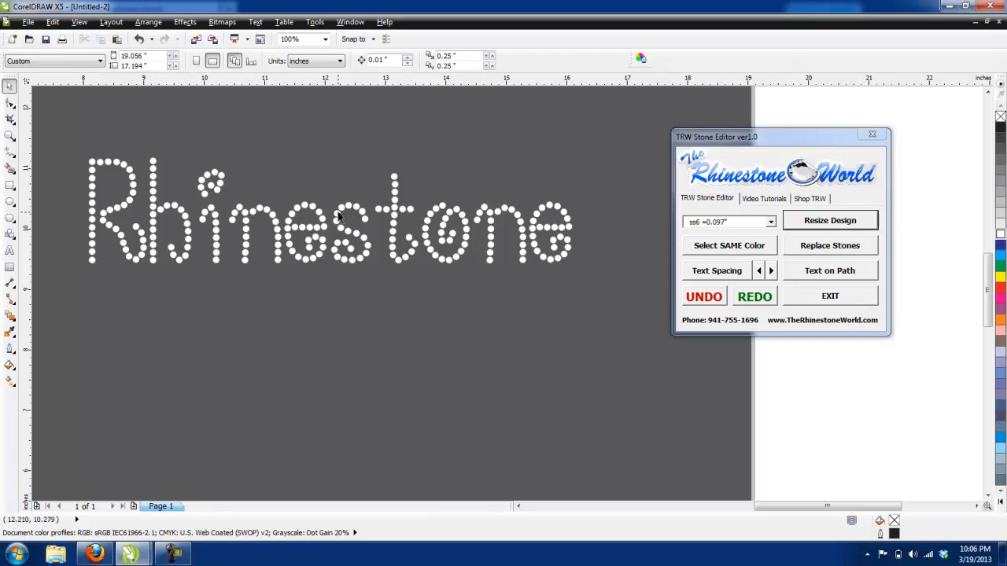
# - Replace all stones of the "Rhinestone" design with ss6=0.097" stones
pyautogui.moveTo(588, 138); pyautogui.dragTo(98, 291)
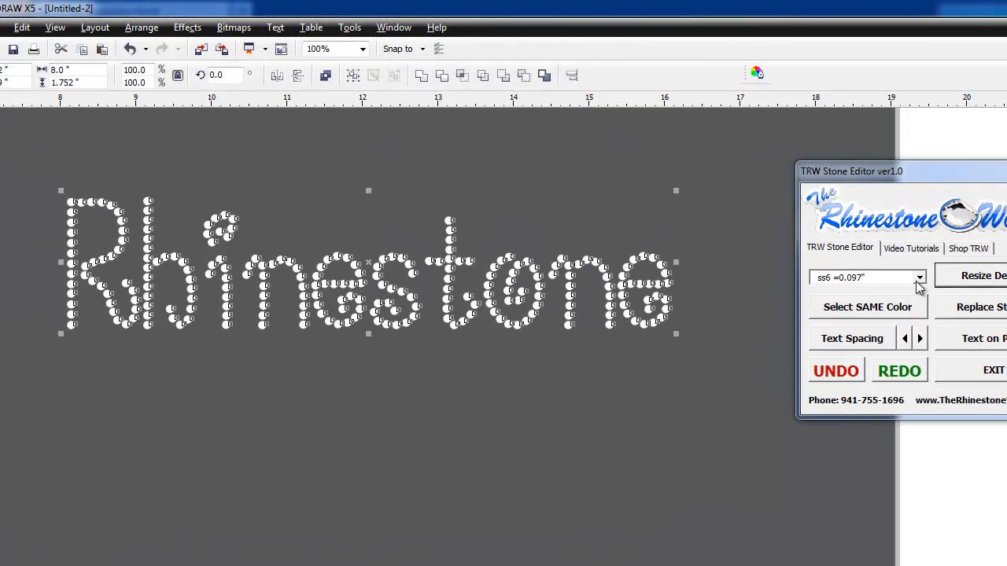
pyautogui.click(919, 278)
pyautogui.click(873, 293)
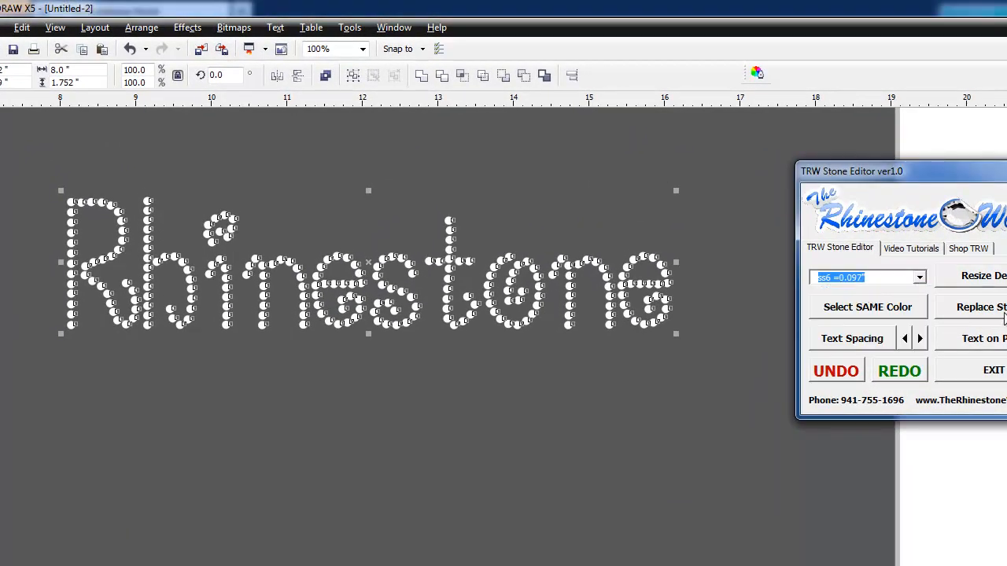
pyautogui.click(1003, 317)
pyautogui.click(762, 386)
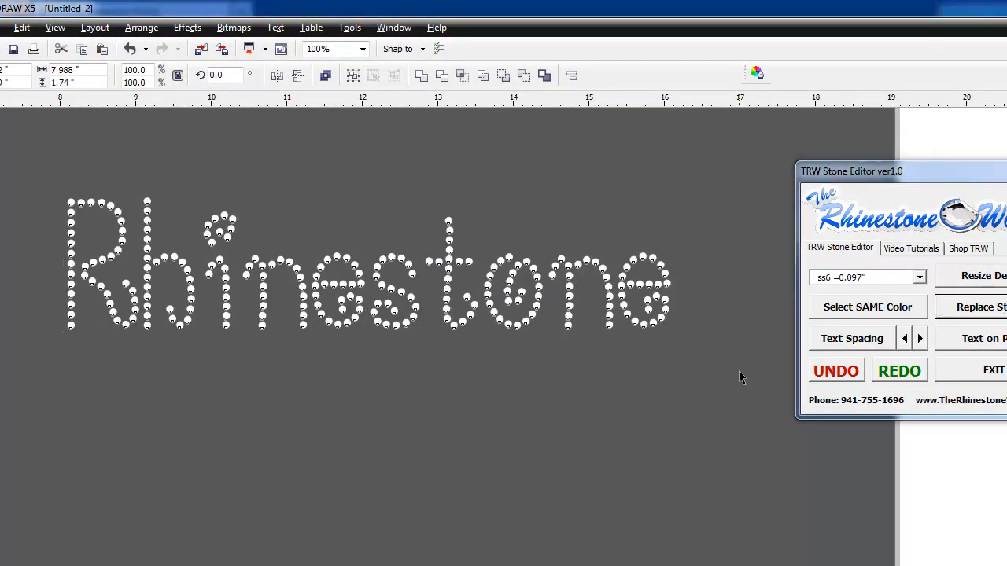
# - Check the size of a single stone in the letter s of the "Rhinestone" design and clear the selection
pyautogui.scroll(2, 362, 272)
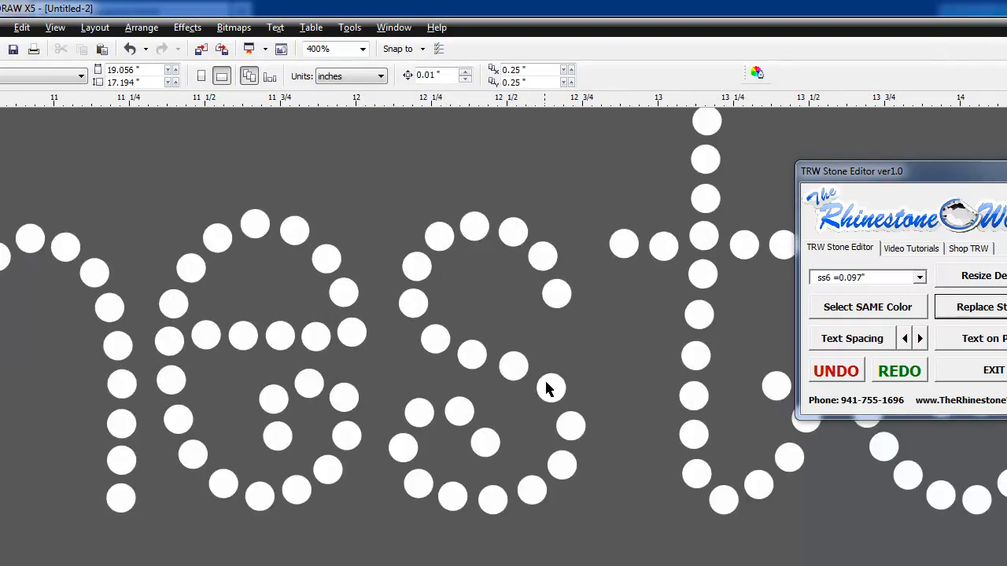
pyautogui.click(456, 414)
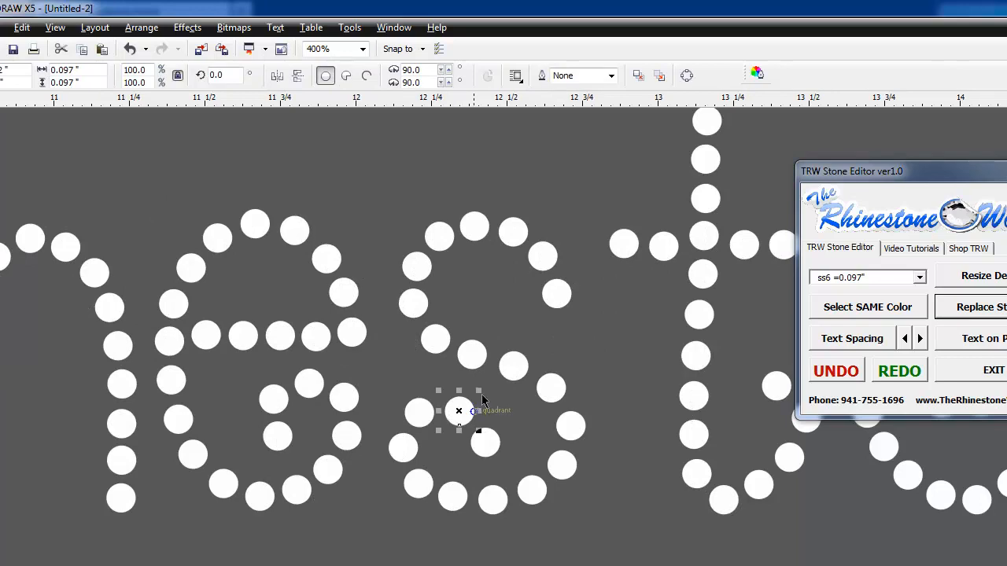
pyautogui.doubleClick(73, 70)
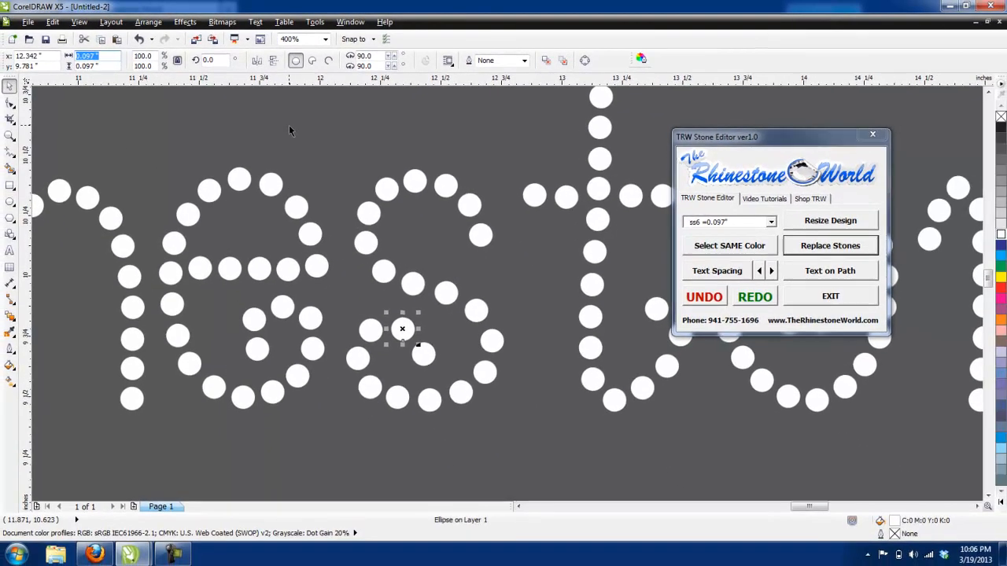
pyautogui.click(289, 126)
pyautogui.scroll(-2, 373, 234)
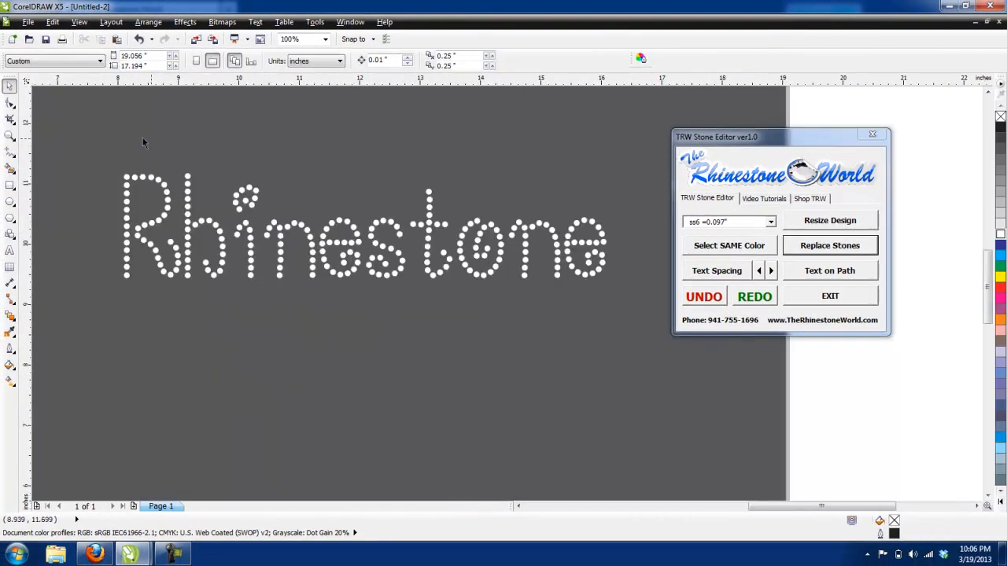
# - Draw a rectangle of about 8.52" by 2.54" around the "Rhinestone" design, then delete it
pyautogui.click(10, 185)
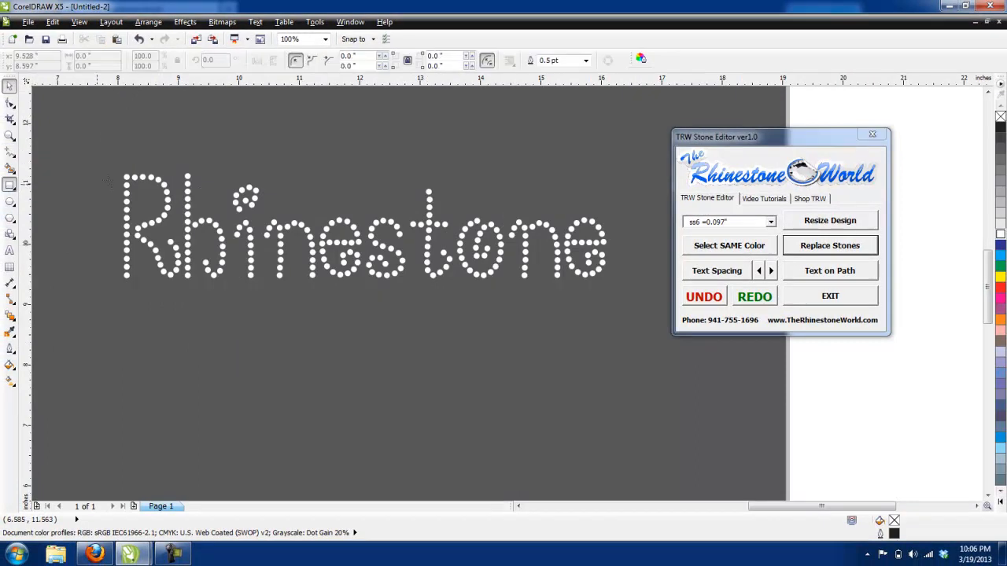
pyautogui.moveTo(104, 148); pyautogui.dragTo(624, 305)
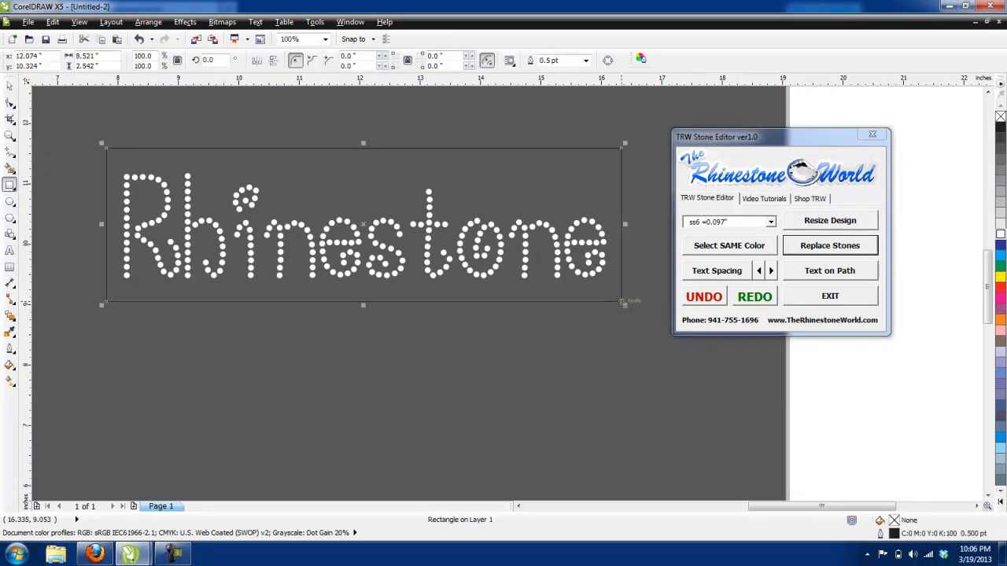
pyautogui.click(10, 85)
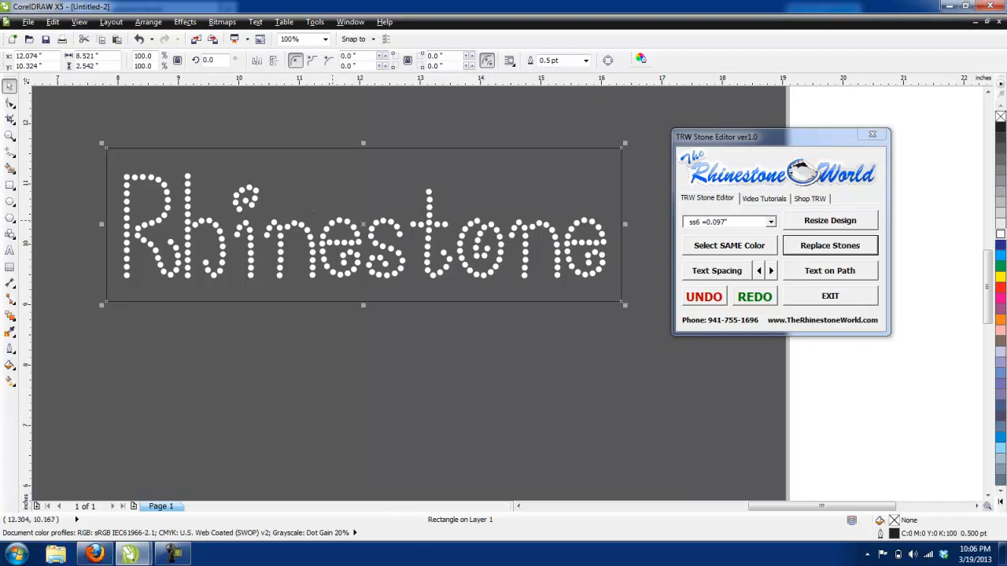
pyautogui.press('Delete')
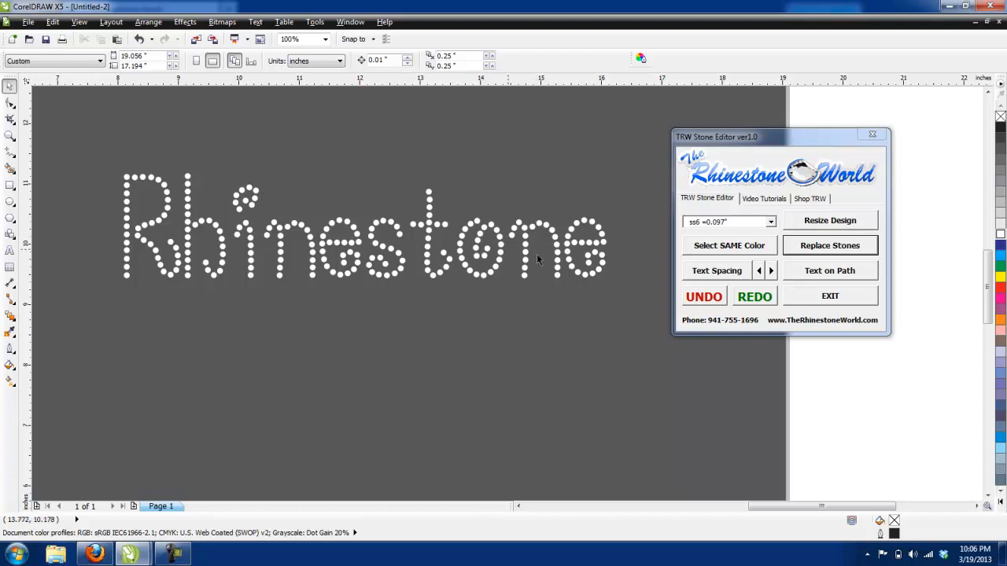
# - Undo the stone replacement, scaling and stone resizing with the Stone Editor, back to the original editable "Rhinestone" text
pyautogui.click(710, 303)
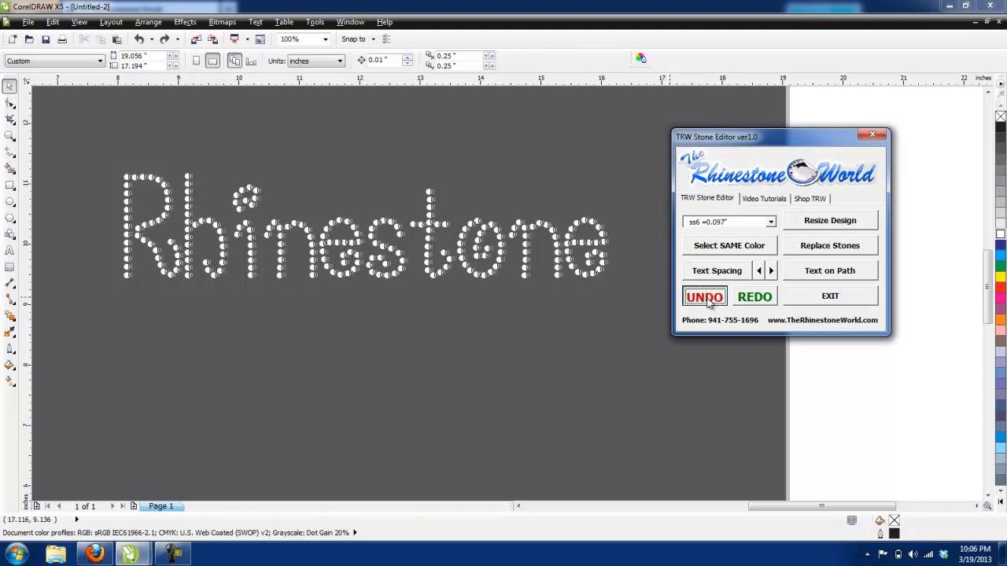
pyautogui.click(711, 303)
pyautogui.click(711, 304)
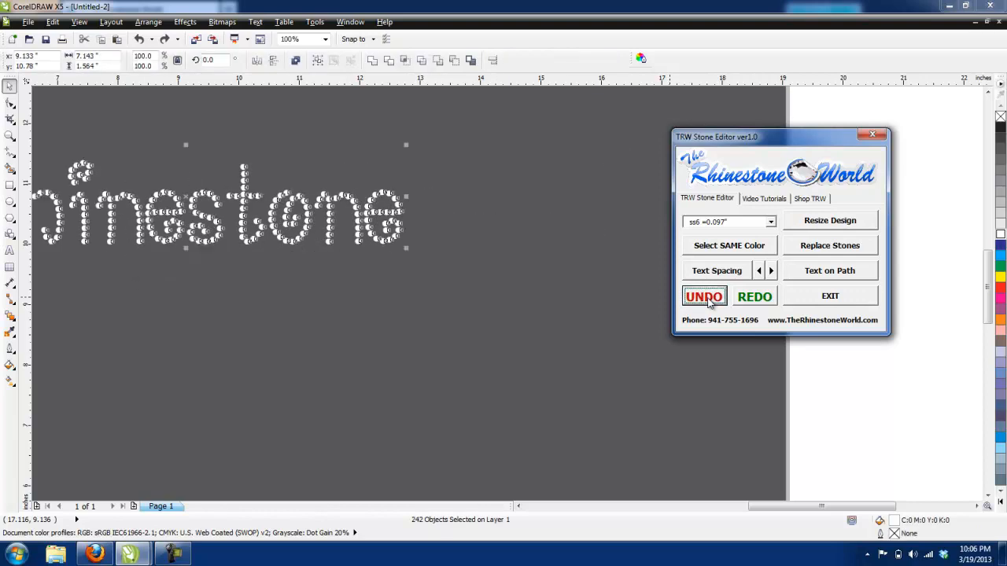
pyautogui.click(785, 331)
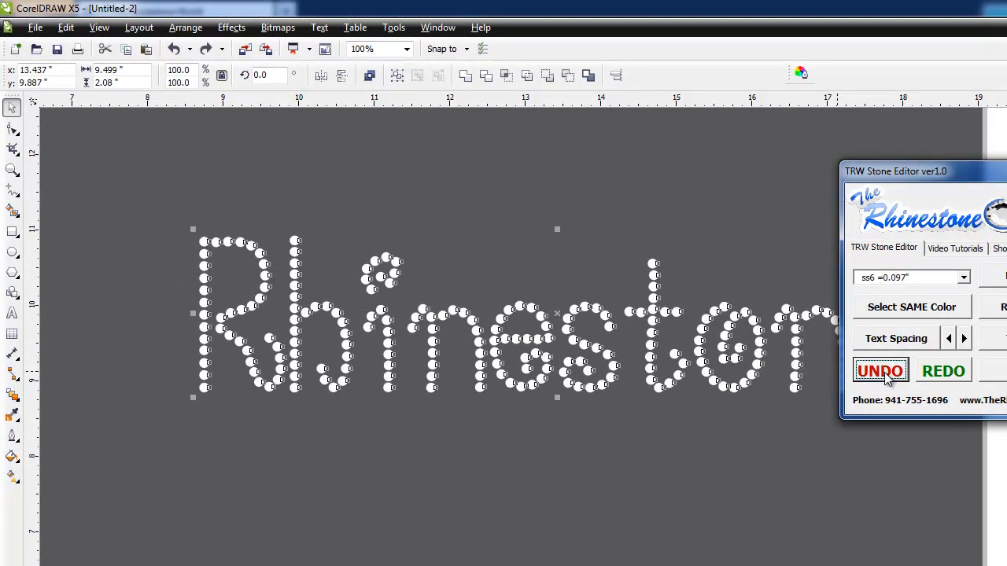
pyautogui.click(785, 331)
pyautogui.click(885, 372)
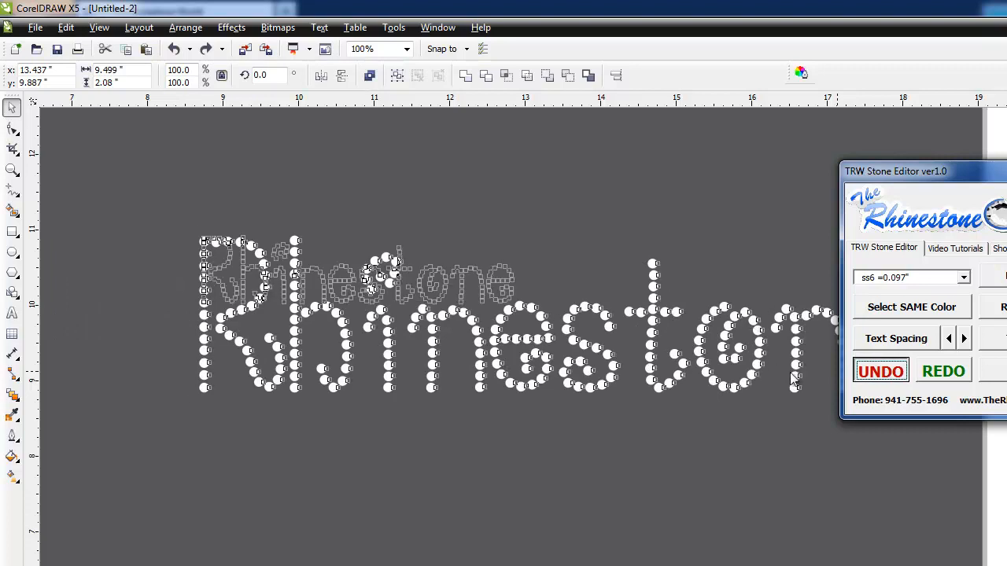
# - Change the wording of the "Rhinestone" text object to "Baseball"
pyautogui.doubleClick(449, 277)
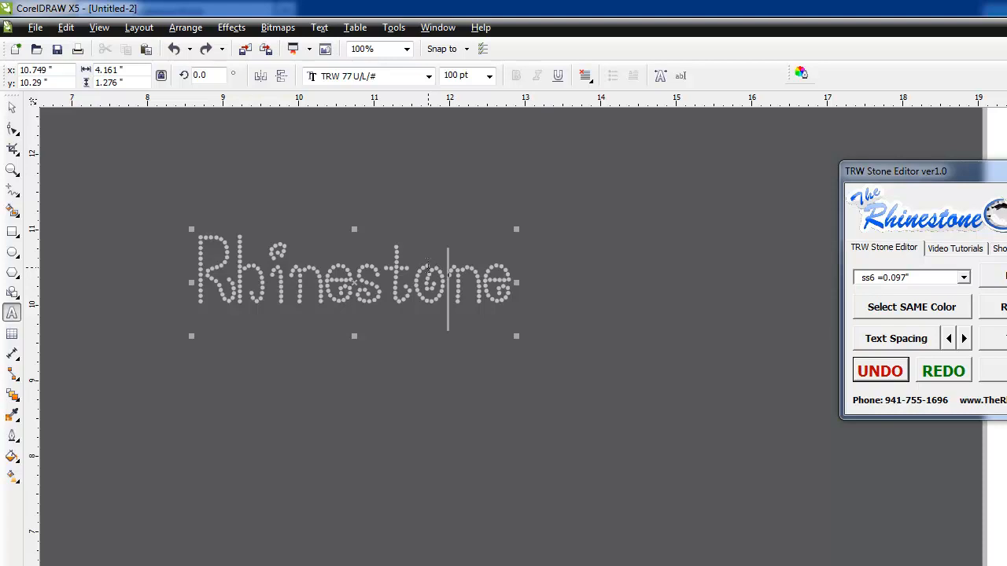
pyautogui.press('Delete')
pyautogui.press('Delete')
pyautogui.press('BackSpace')
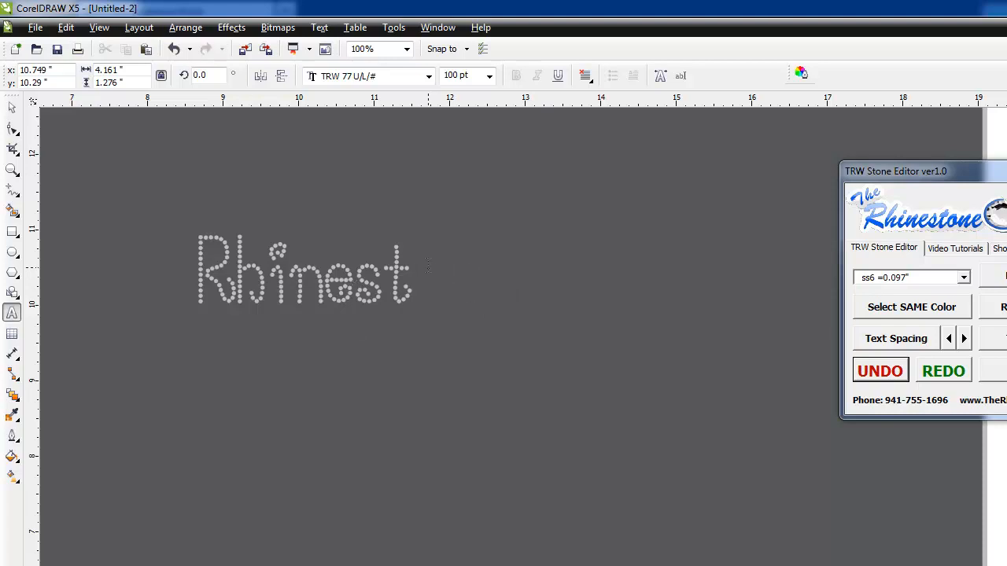
pyautogui.press('BackSpace')
pyautogui.press('BackSpace')
pyautogui.press('BackSpace')
pyautogui.press('BackSpace')
pyautogui.press('BackSpace')
pyautogui.press('BackSpace')
pyautogui.press('BackSpace')
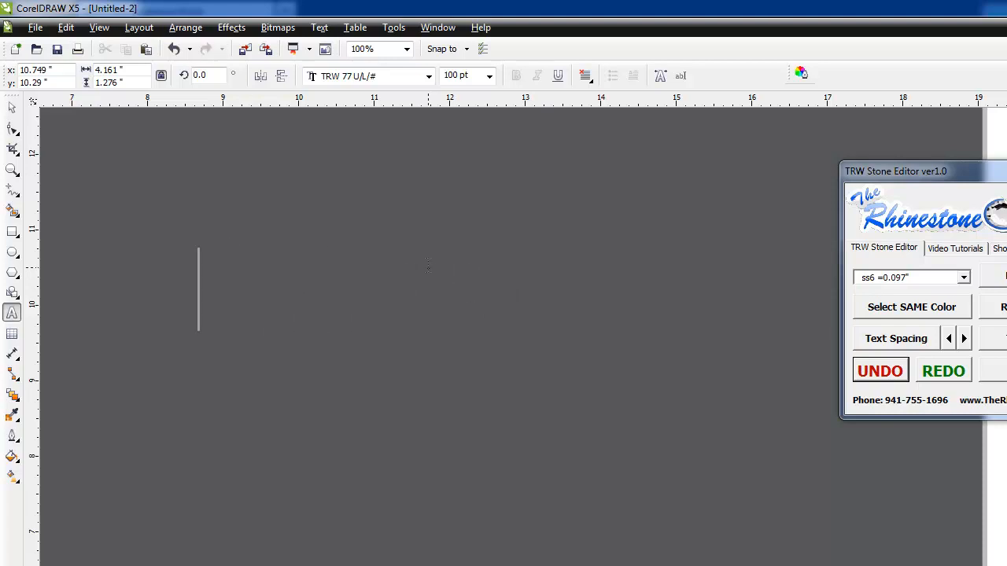
pyautogui.write('Baseball')
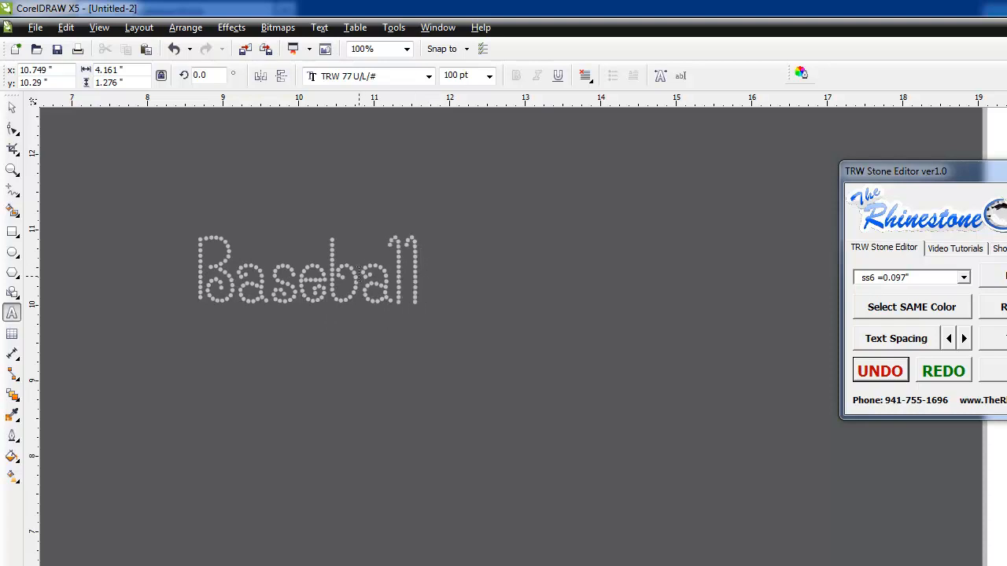
# - Move the "Baseball" text toward the page's middle and resize it to ss10=0.129" stones with the Stone Editor
pyautogui.click(12, 110)
pyautogui.moveTo(334, 276); pyautogui.dragTo(505, 332)
pyautogui.click(963, 277)
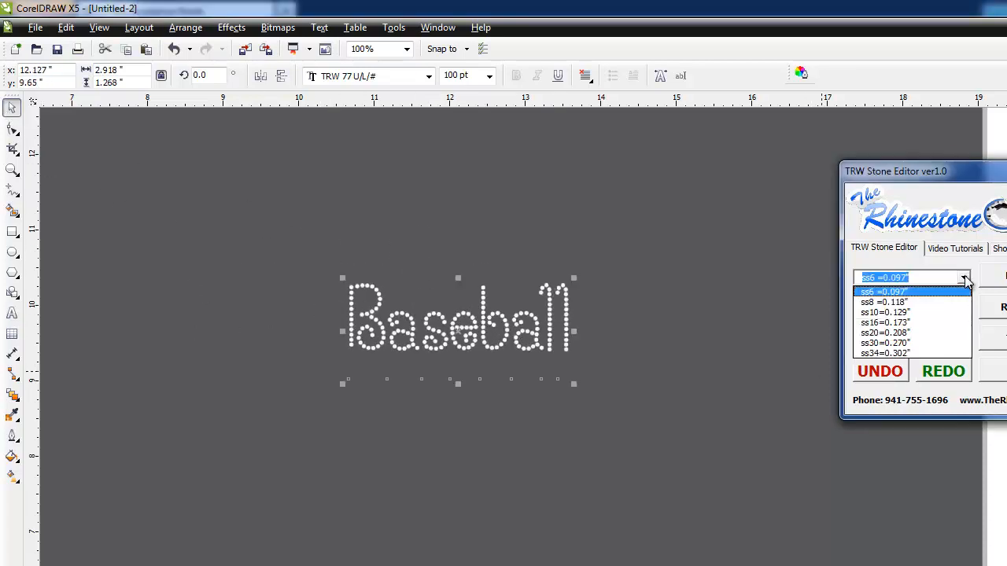
pyautogui.click(937, 313)
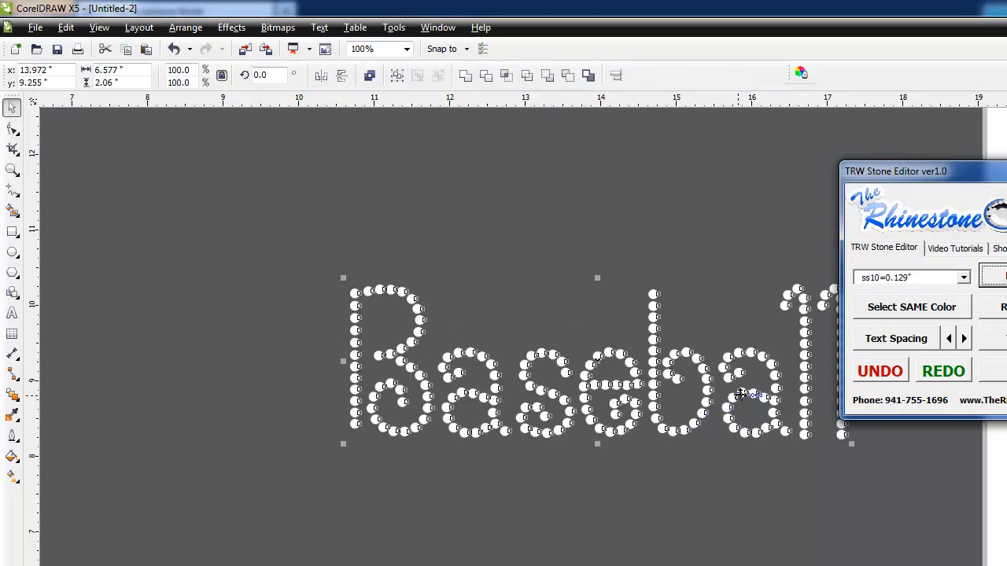
# - Move the "Baseball" stone design up and to the left, and check the size of a stone in the last letter l
pyautogui.moveTo(740, 395); pyautogui.dragTo(651, 361)
pyautogui.click(767, 367)
pyautogui.click(752, 354)
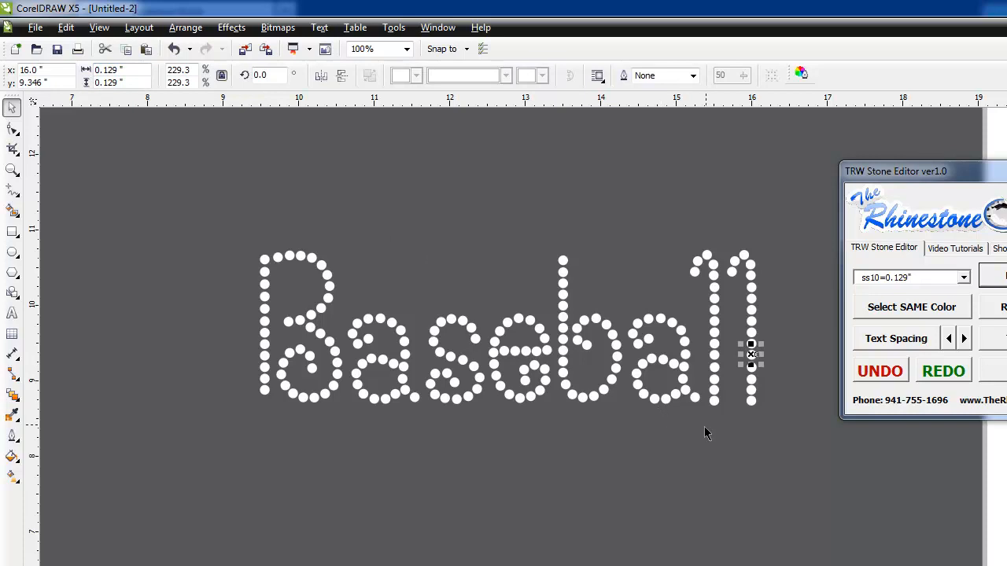
# - Delete all stones of the "Baseball" design
pyautogui.moveTo(804, 209); pyautogui.dragTo(233, 458)
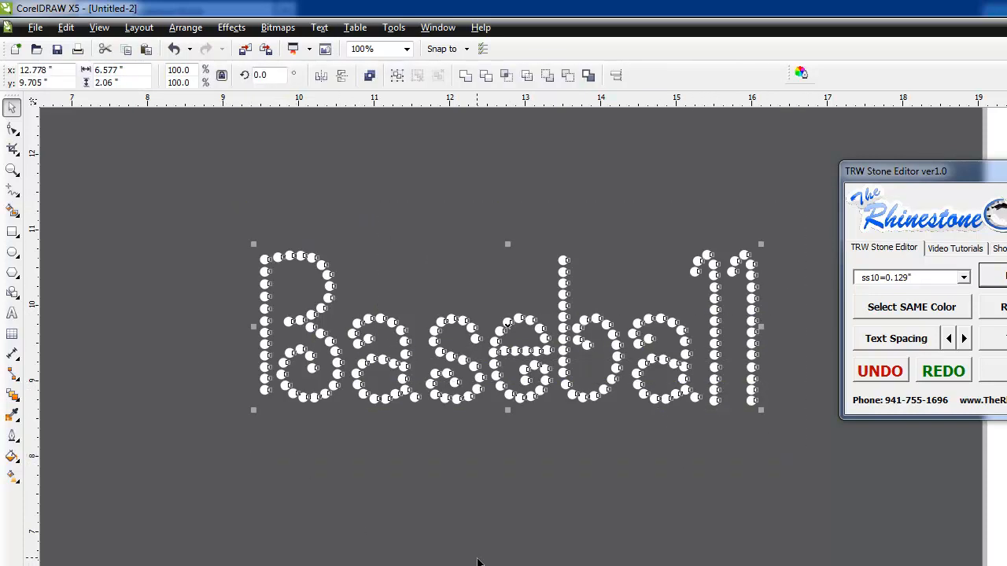
pyautogui.press('Delete')
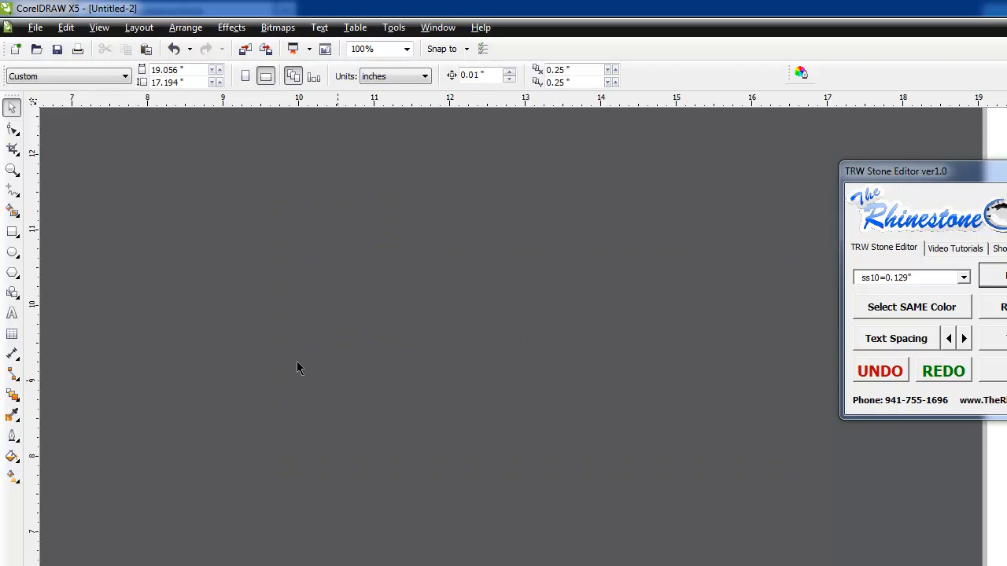
# - Set the default font for new artistic text to TRW MegaBling Font Pack
pyautogui.click(11, 313)
pyautogui.click(428, 77)
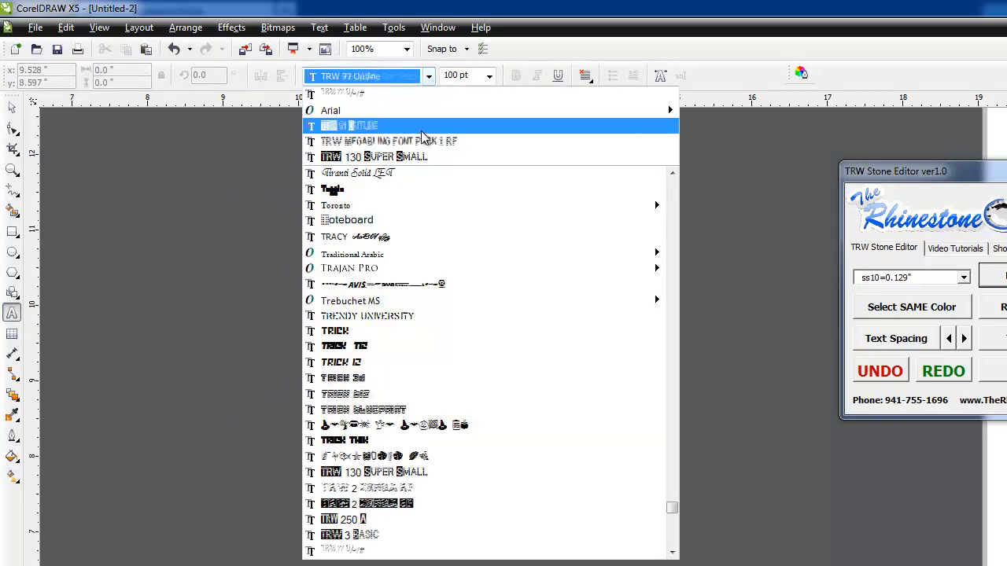
pyautogui.click(426, 146)
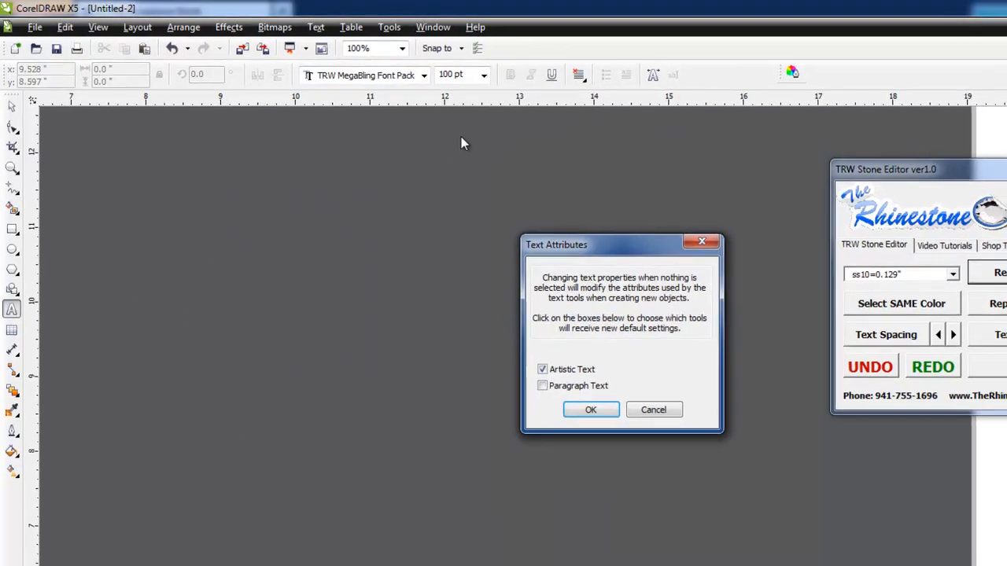
pyautogui.click(606, 414)
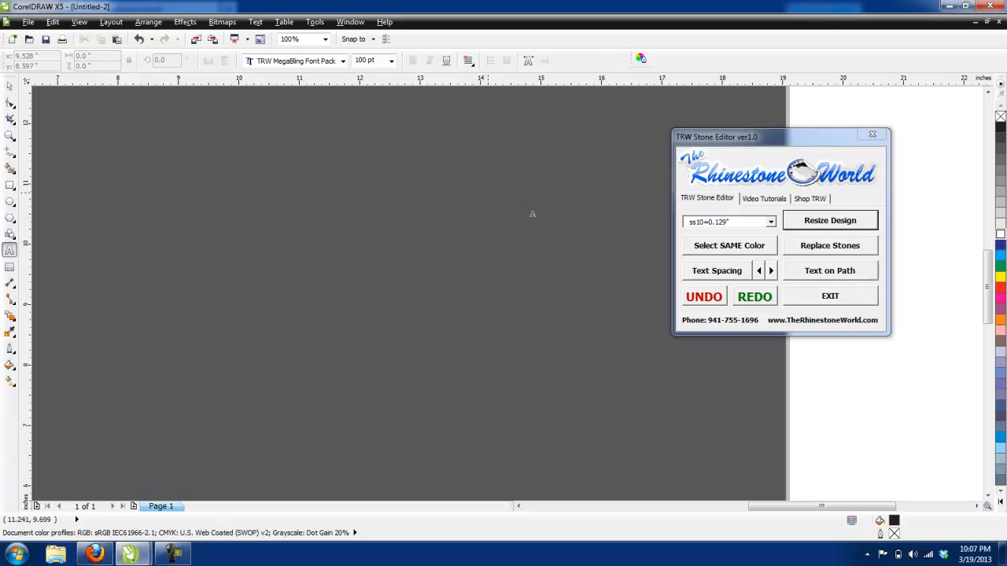
# - Add the Stone Editor's Text on Path template and move the arched text with its ellipse up and to the right on the page
pyautogui.click(834, 275)
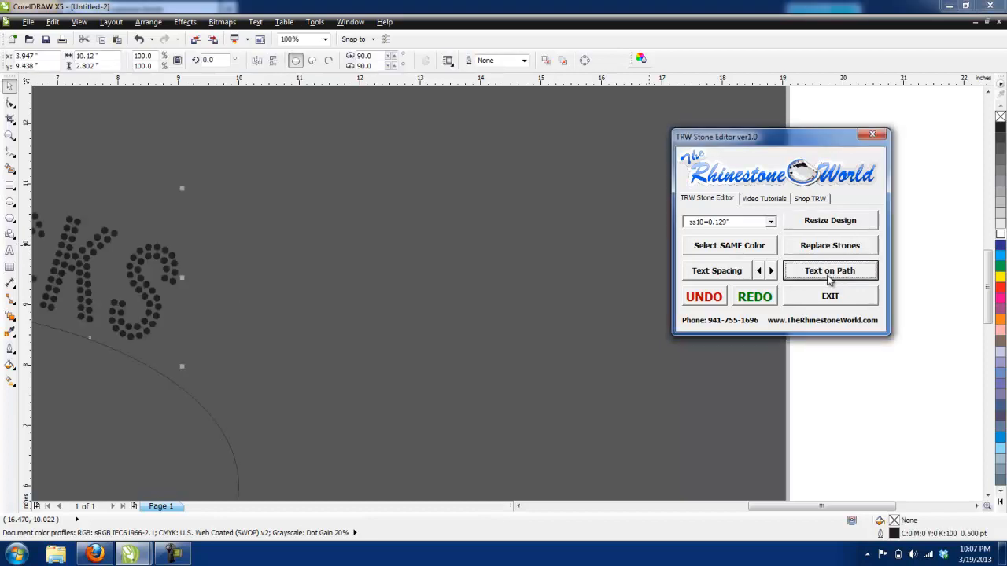
pyautogui.click(439, 331)
pyautogui.scroll(-2, 418, 330)
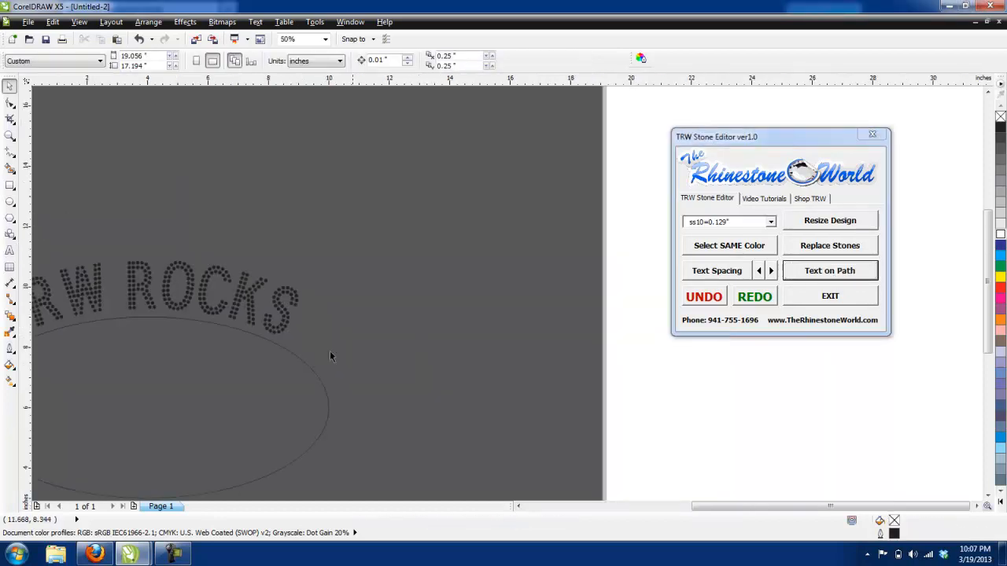
pyautogui.moveTo(256, 338); pyautogui.dragTo(513, 251)
pyautogui.click(621, 263)
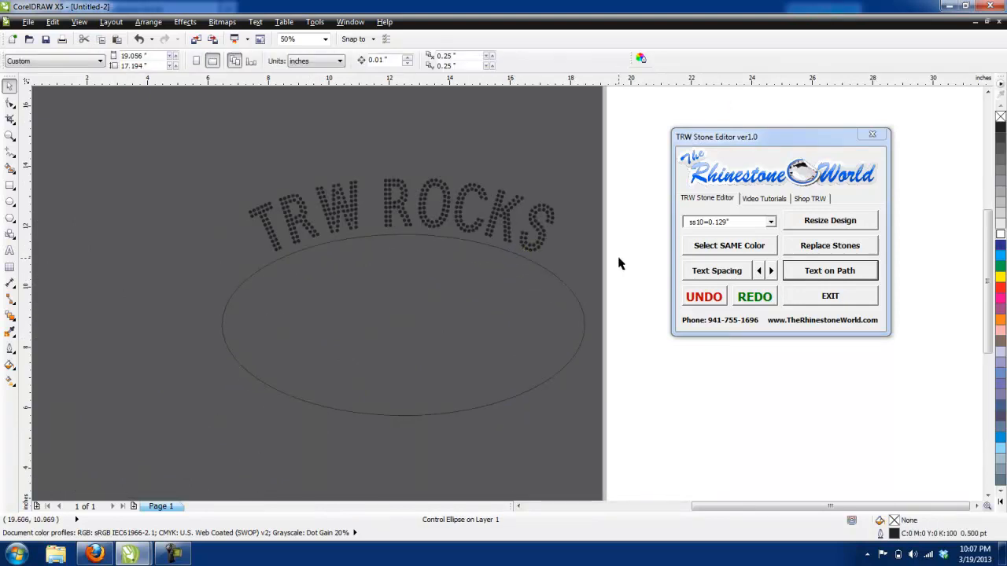
pyautogui.scroll(1, 347, 208)
pyautogui.scroll(-1, 350, 209)
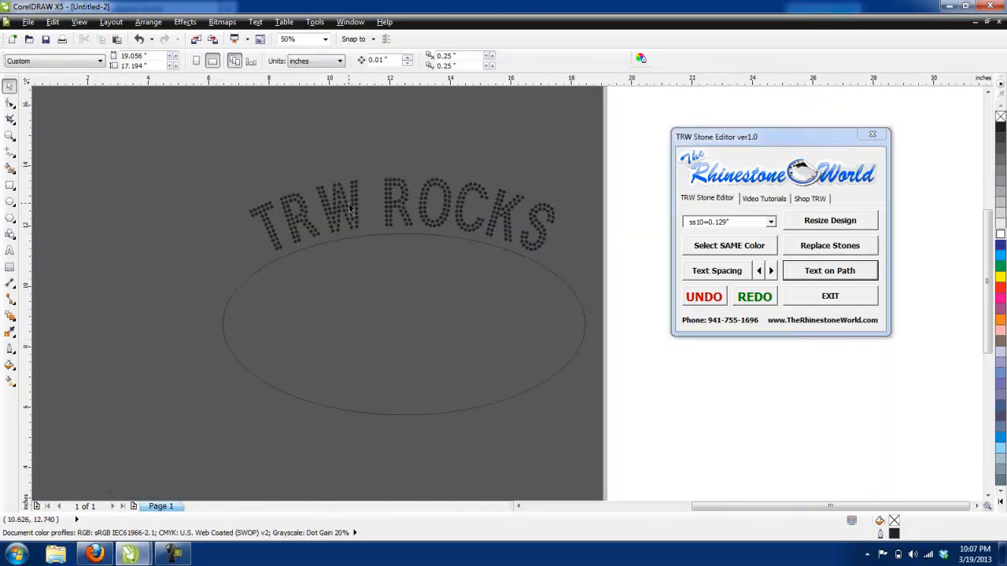
# - Replace the arched "TRW ROCKS" text with BASEBALL and fill it with magenta
pyautogui.click(355, 207)
pyautogui.doubleClick(355, 203)
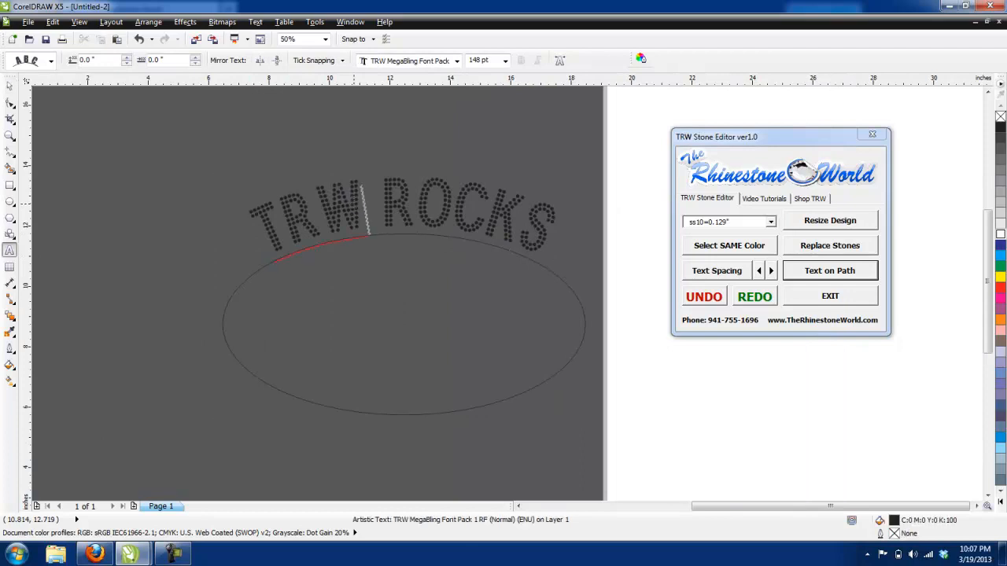
pyautogui.moveTo(264, 217); pyautogui.dragTo(575, 259)
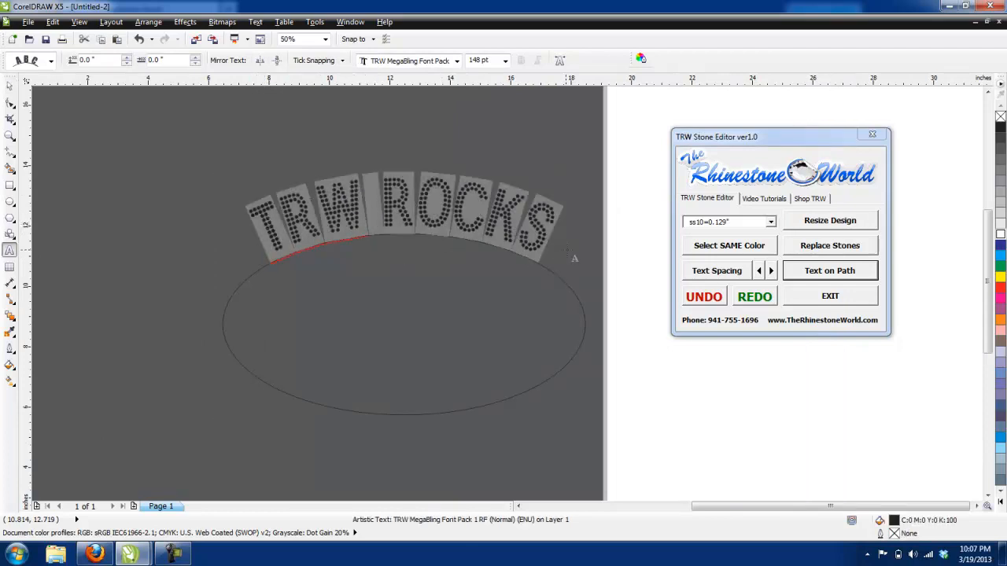
pyautogui.write('BASEBALL')
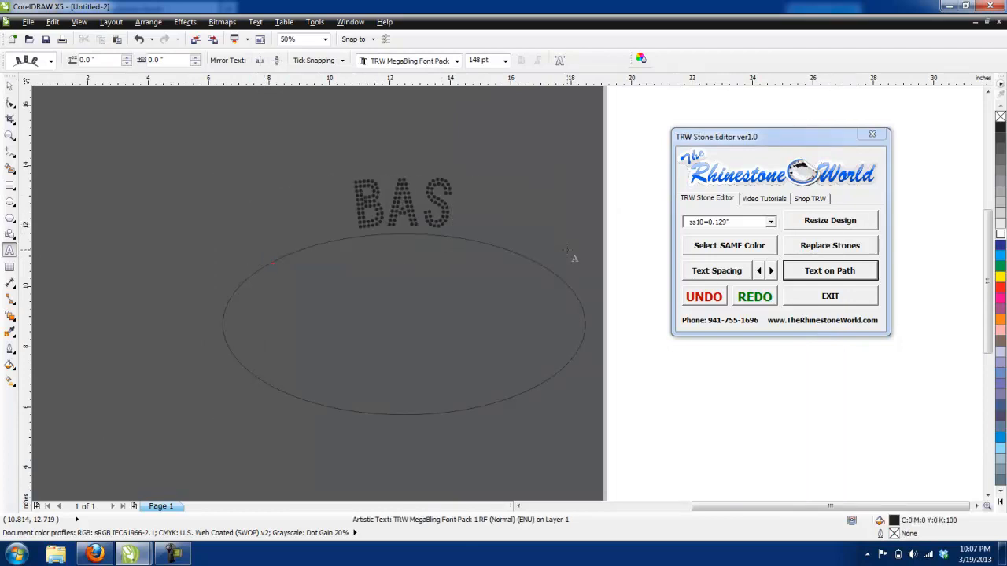
pyautogui.click(9, 85)
pyautogui.click(1001, 297)
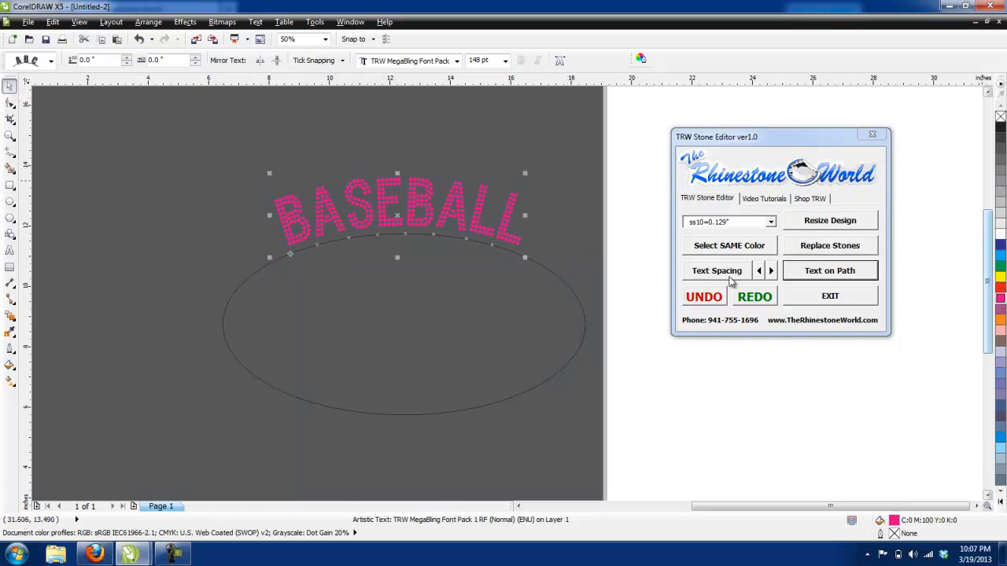
# - Resize the arched BASEBALL text to ss10=0.129" stones and check the size of a stone in the first L
pyautogui.scroll(2, 377, 192)
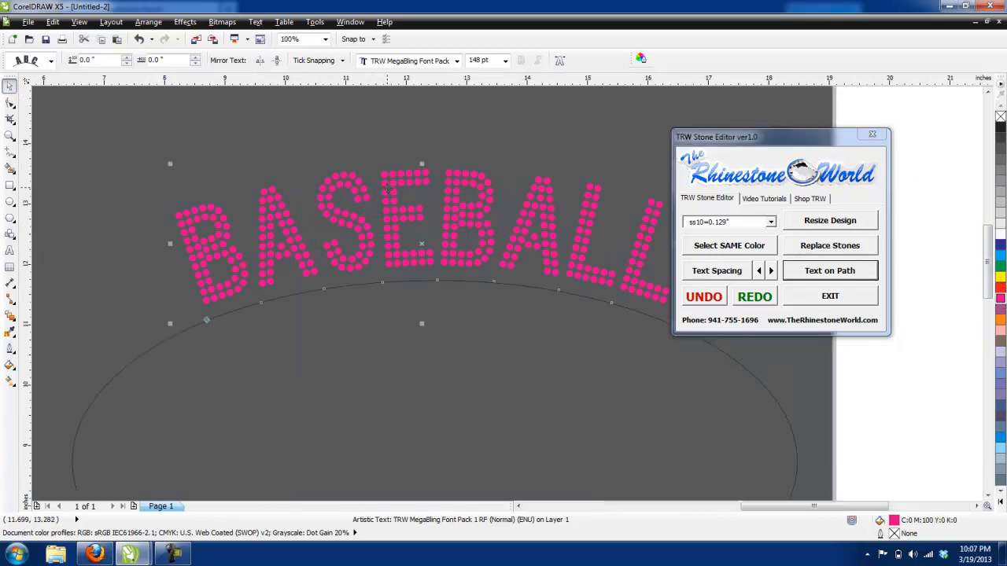
pyautogui.scroll(-2, 386, 189)
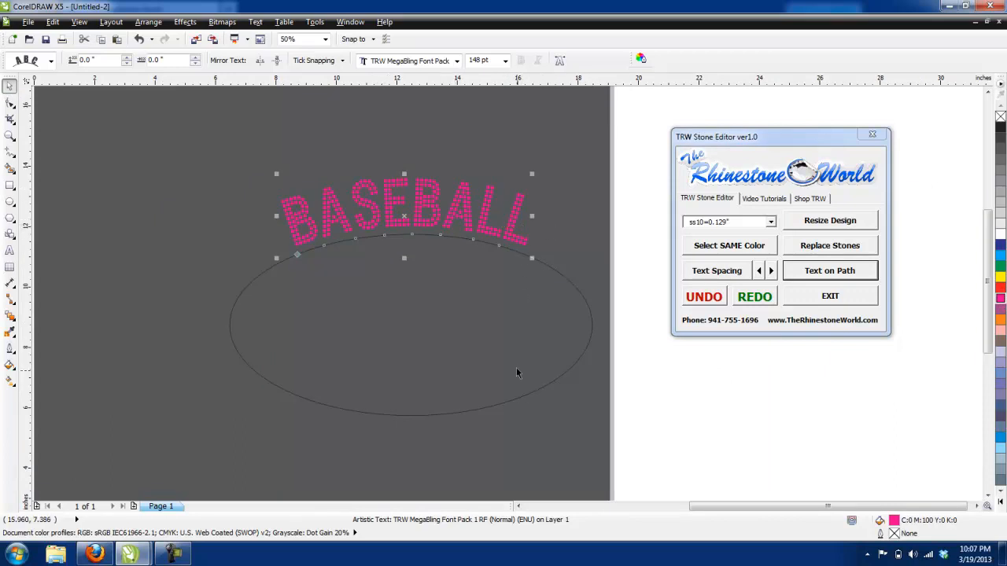
pyautogui.click(825, 224)
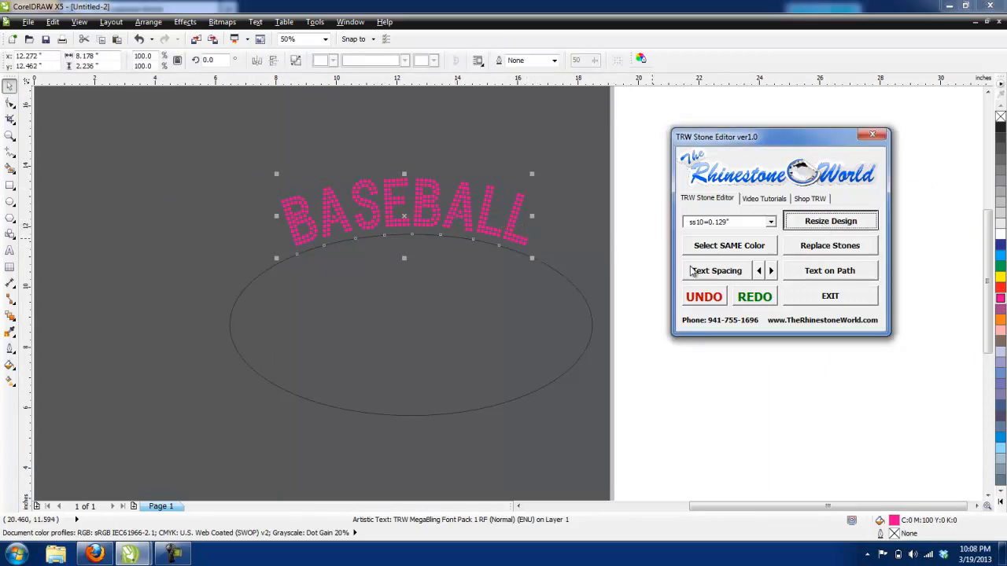
pyautogui.click(549, 254)
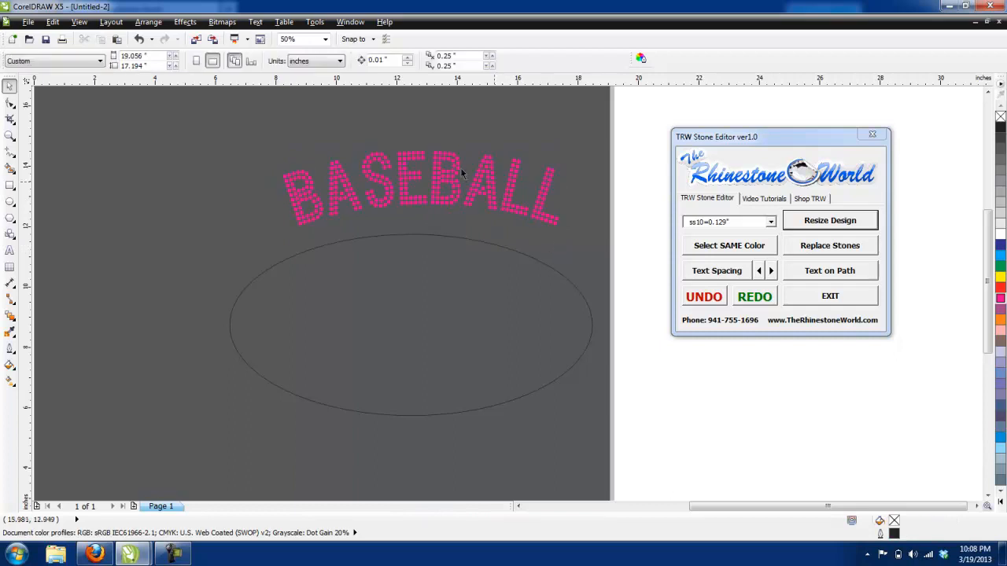
pyautogui.click(515, 177)
pyautogui.moveTo(100, 58); pyautogui.dragTo(83, 57)
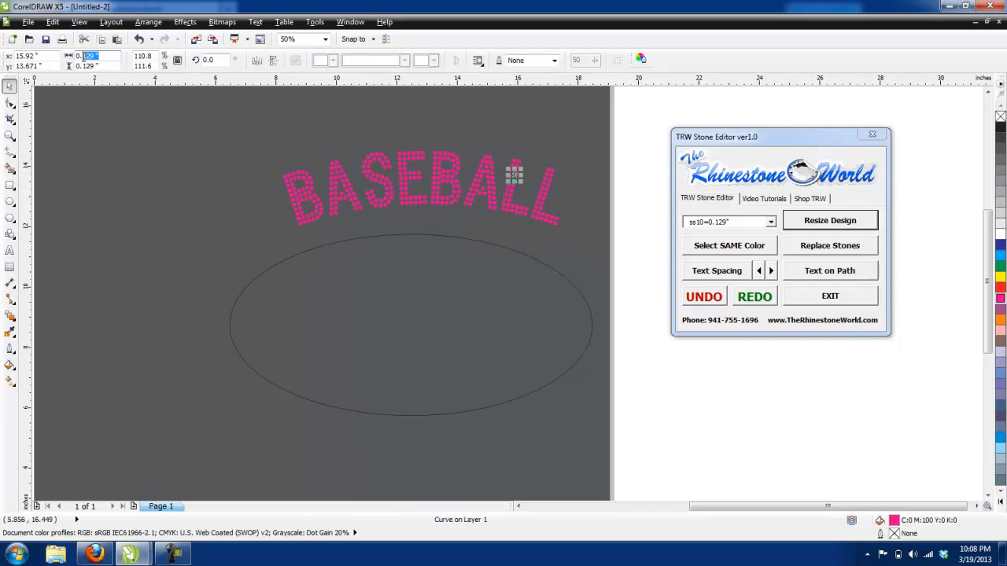
# - Resize all stones of the BASEBALL arch to ss16=0.173" and move the enlarged design left over the ellipse
pyautogui.moveTo(618, 147); pyautogui.dragTo(259, 236)
pyautogui.click(770, 222)
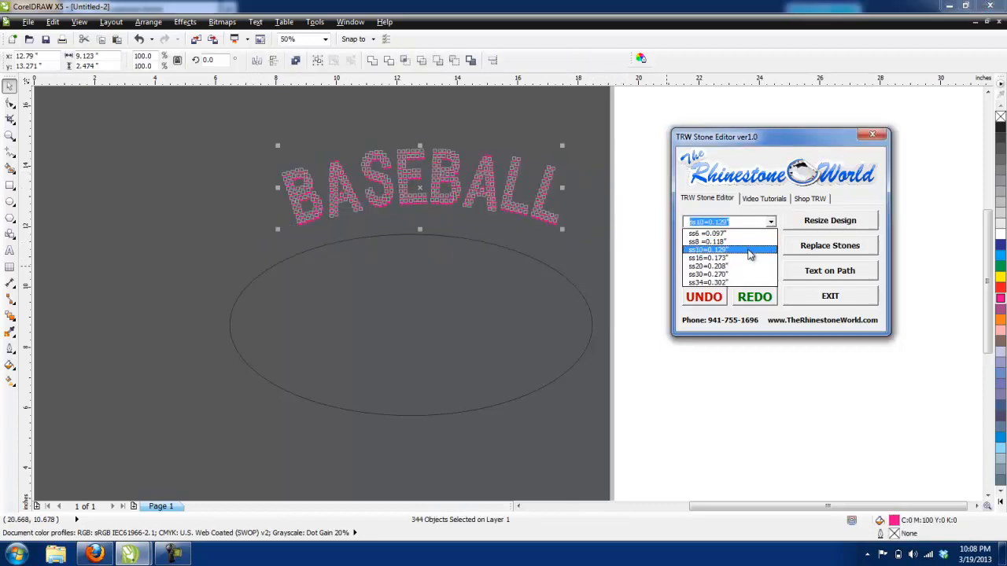
pyautogui.click(712, 260)
pyautogui.click(843, 225)
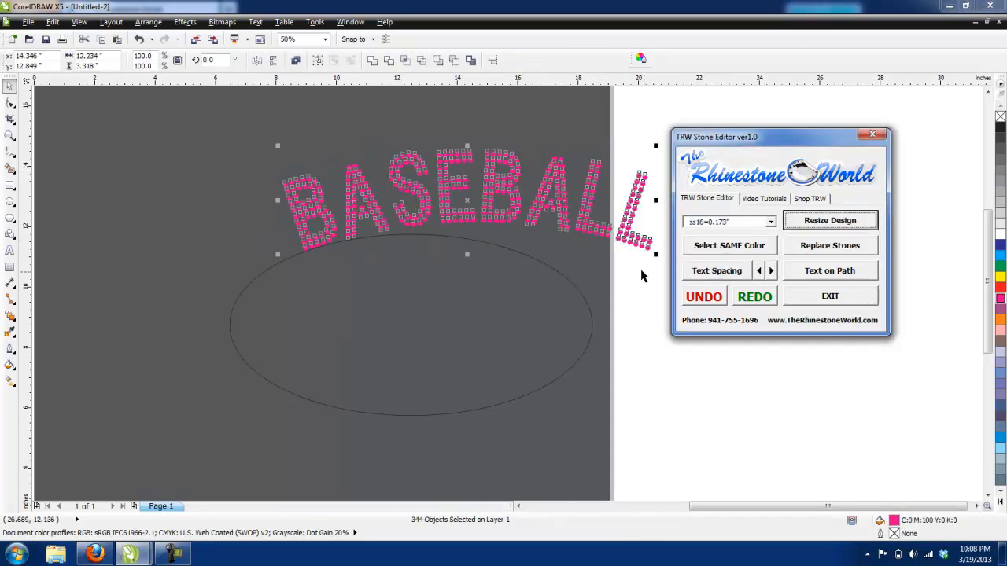
pyautogui.click(495, 275)
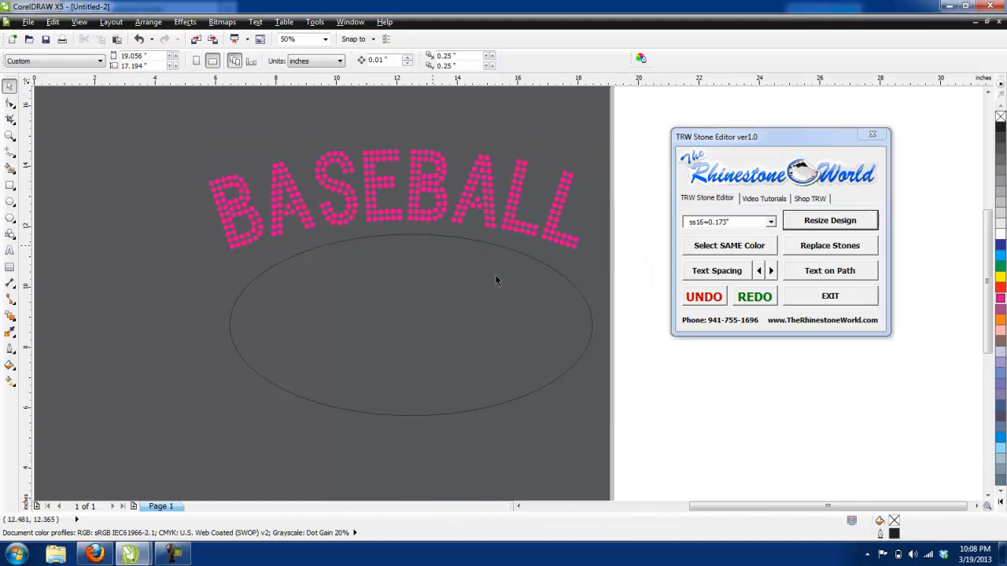
# - Undo the stone resizing and moves with the Stone Editor, back to the editable BASEBALL text on the path
pyautogui.click(705, 298)
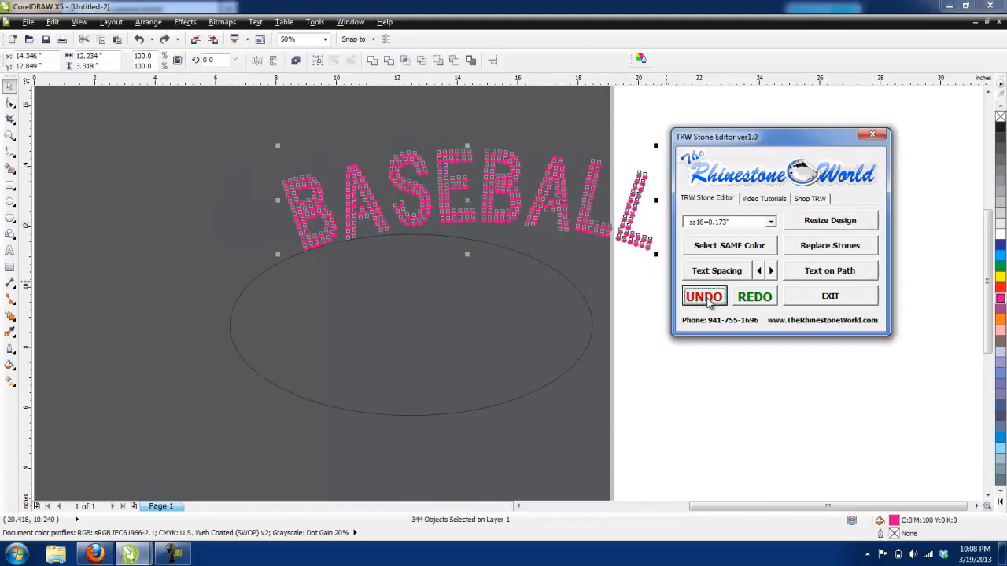
pyautogui.click(705, 299)
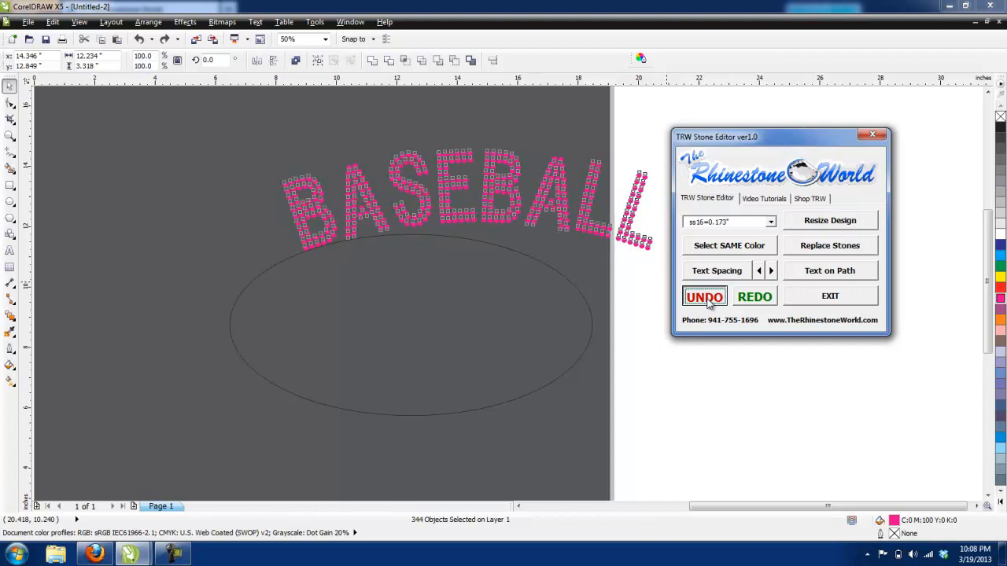
pyautogui.click(706, 299)
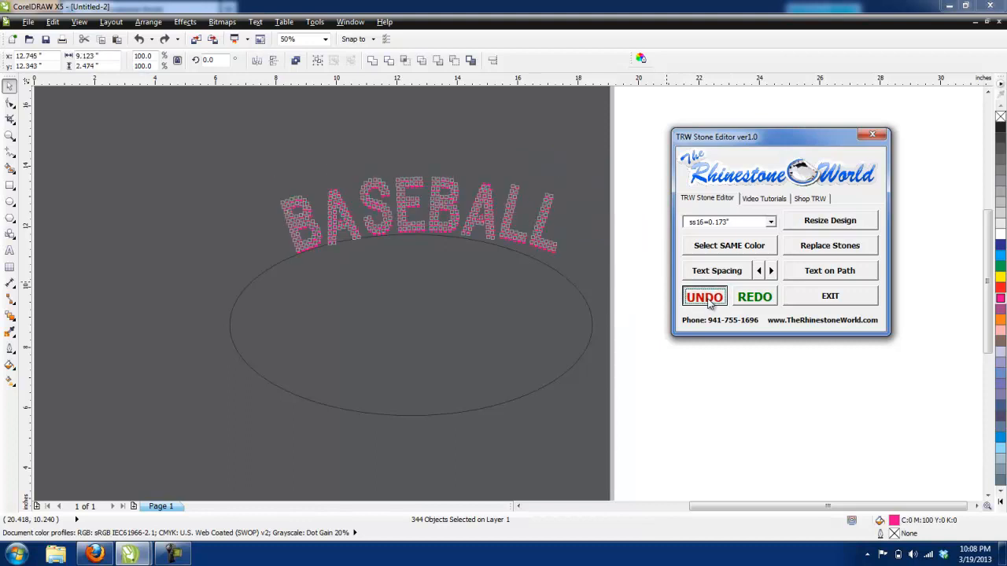
pyautogui.click(571, 239)
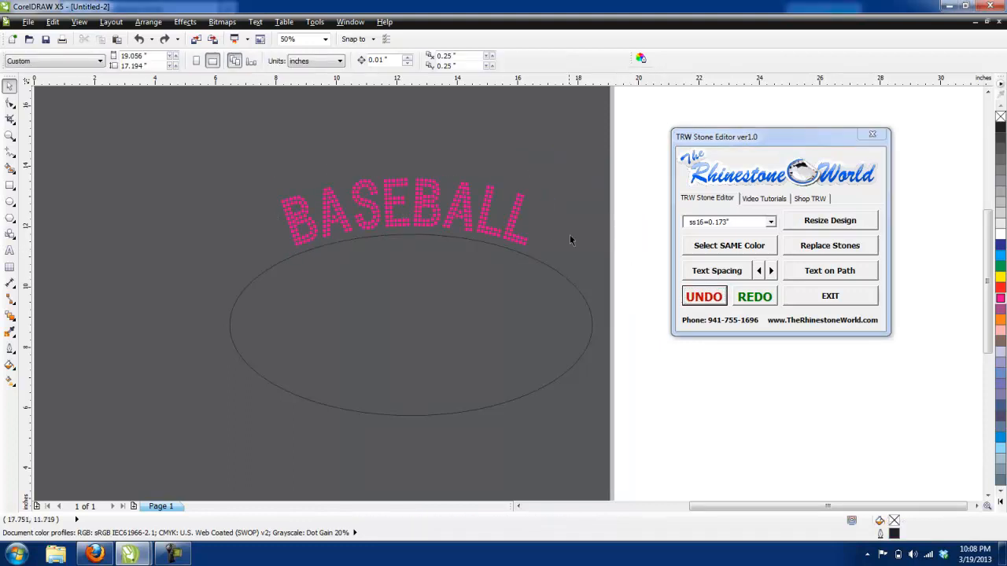
# - Select the arched BASEBALL text and examine the gaps between its letters, especially around the second B, the A and the L
pyautogui.doubleClick(480, 220)
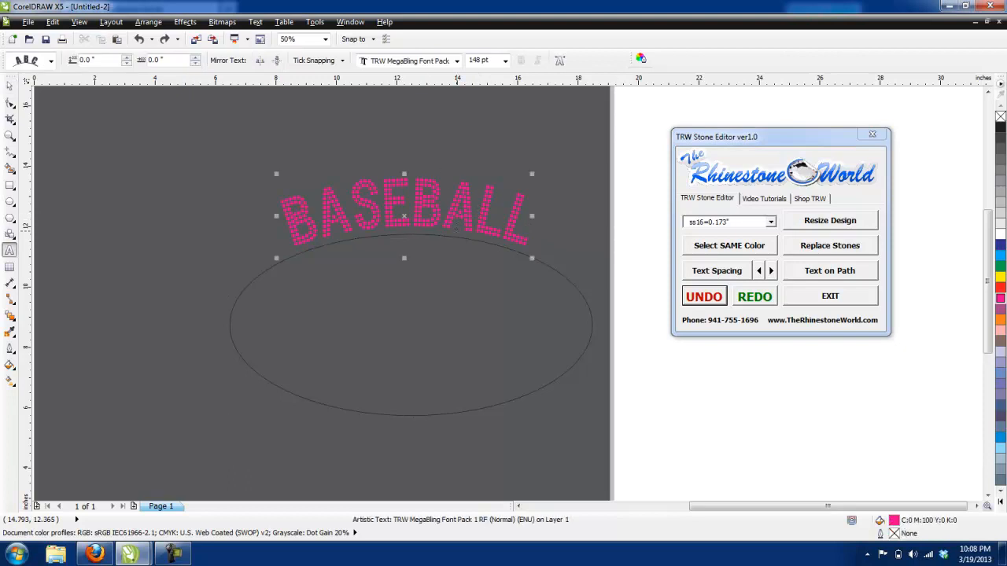
pyautogui.click(9, 85)
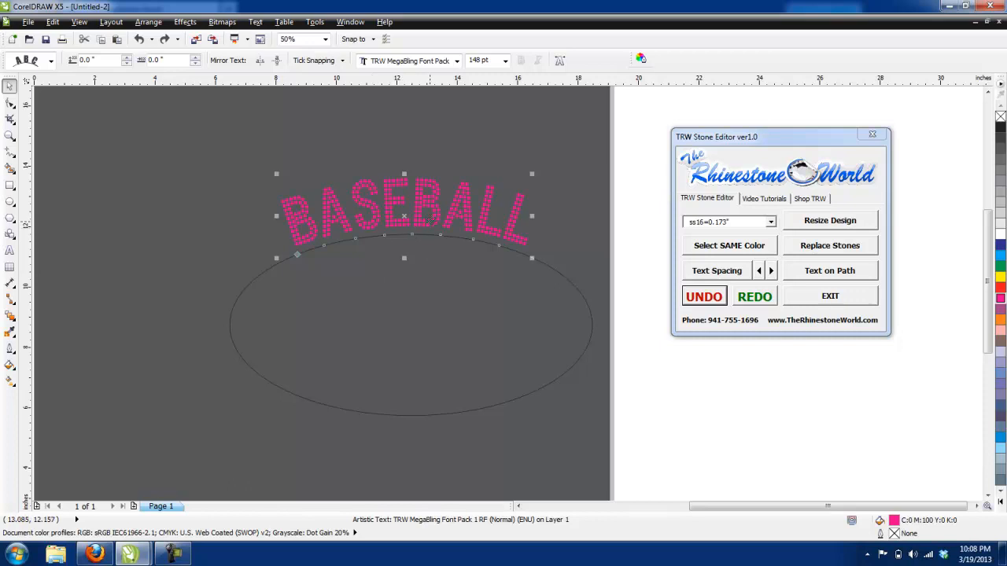
pyautogui.moveTo(430, 219); pyautogui.dragTo(430, 220)
pyautogui.click(431, 222)
pyautogui.scroll(1, 428, 221)
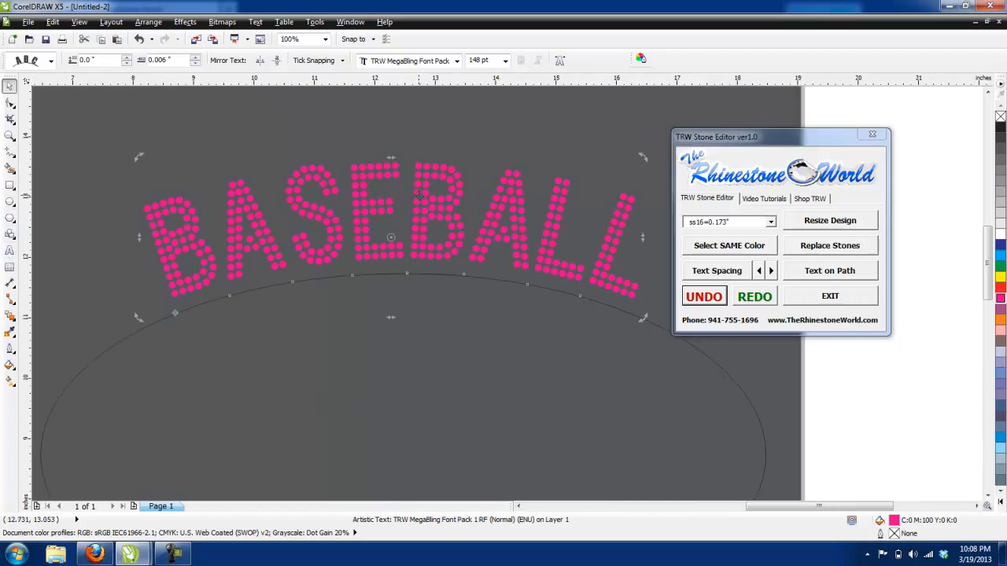
pyautogui.scroll(3, 422, 197)
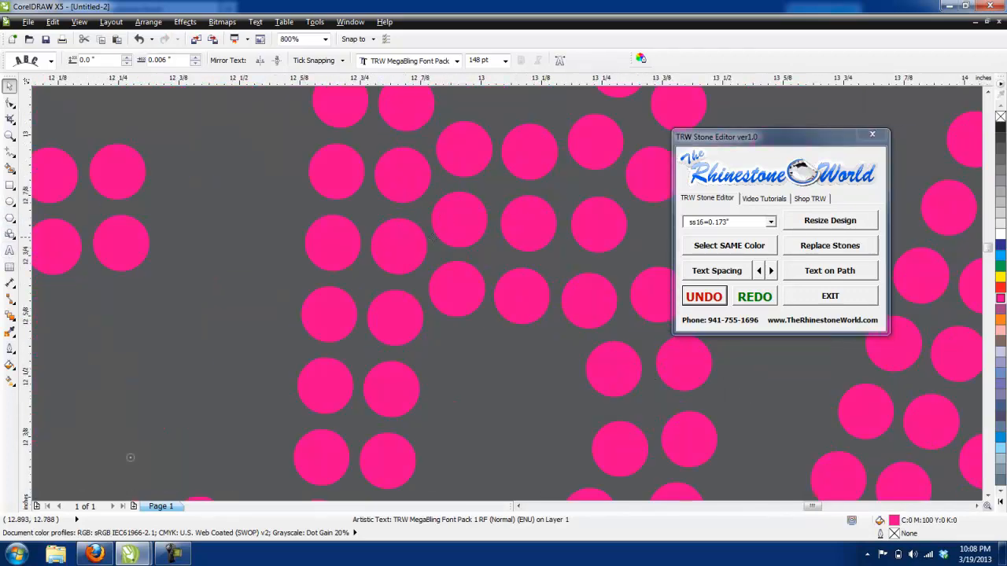
pyautogui.scroll(-3, 431, 236)
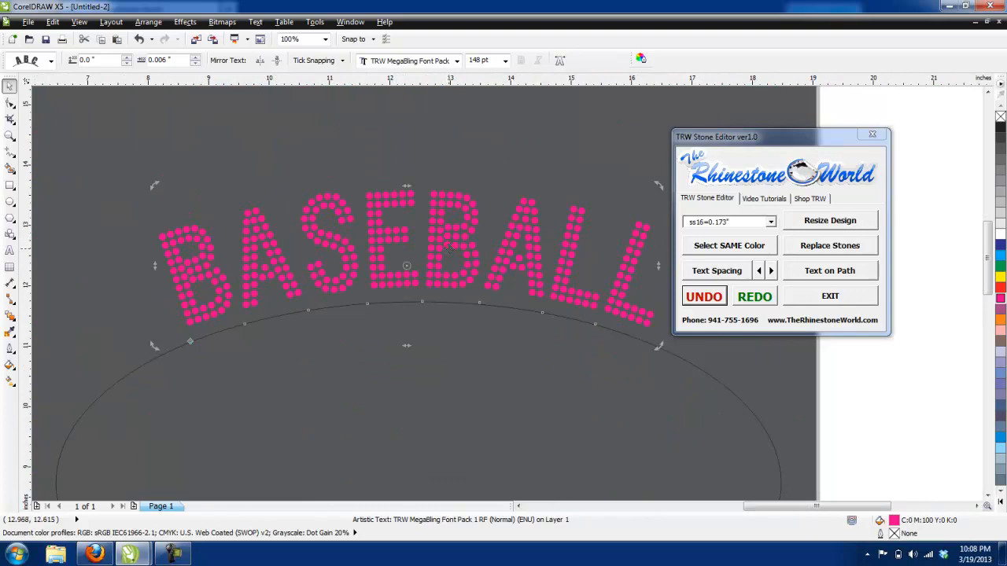
pyautogui.scroll(2, 557, 290)
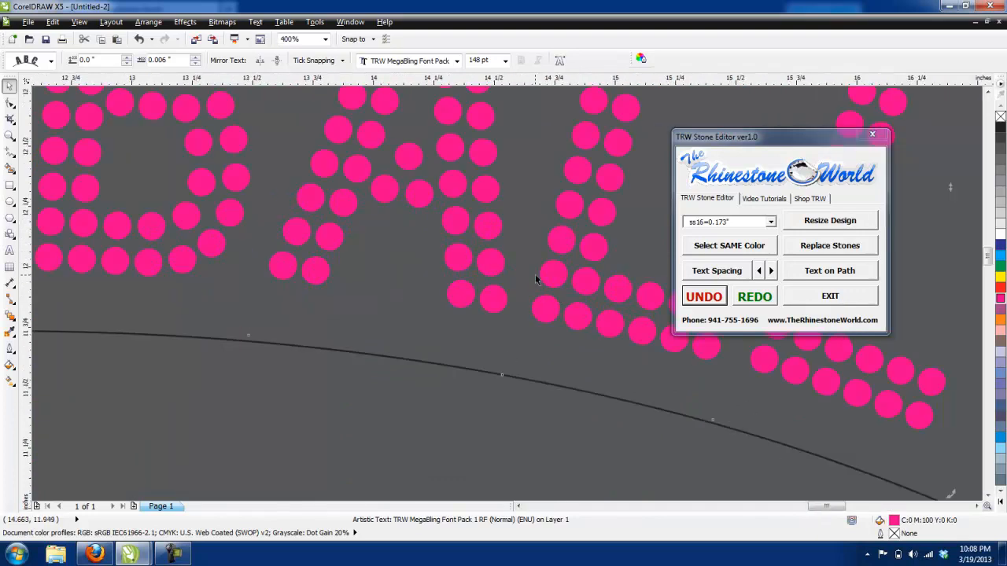
pyautogui.scroll(-2, 535, 291)
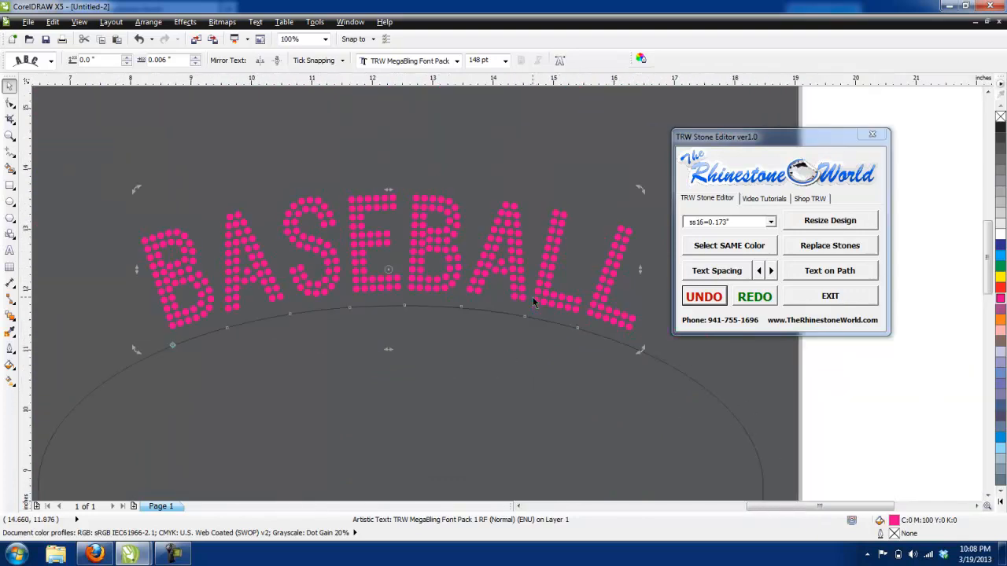
# - Select only the BASEBALL text on the path and tighten its letter spacing by four increments with the Stone Editor
pyautogui.click(600, 307)
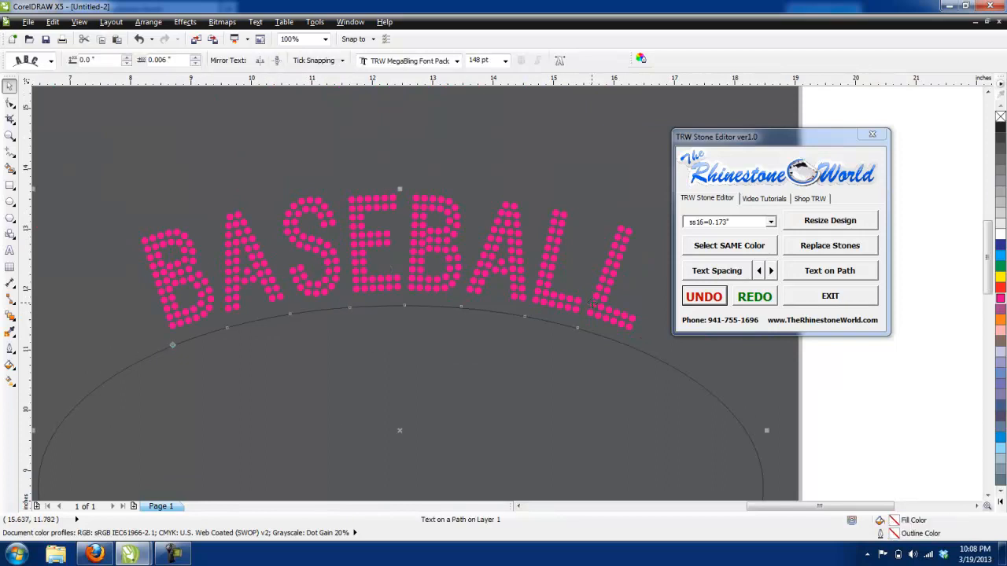
pyautogui.click(594, 304)
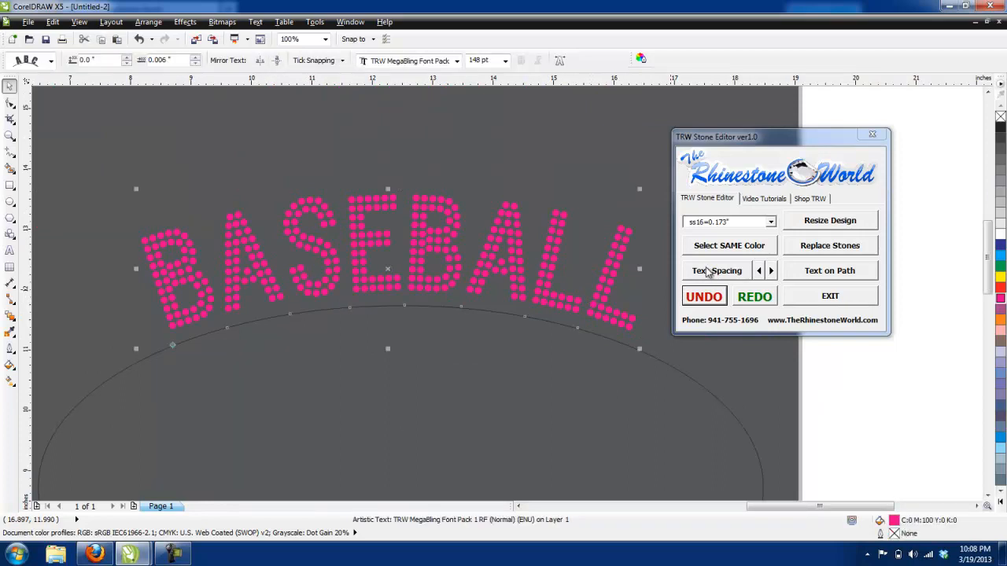
pyautogui.click(760, 271)
pyautogui.click(760, 271)
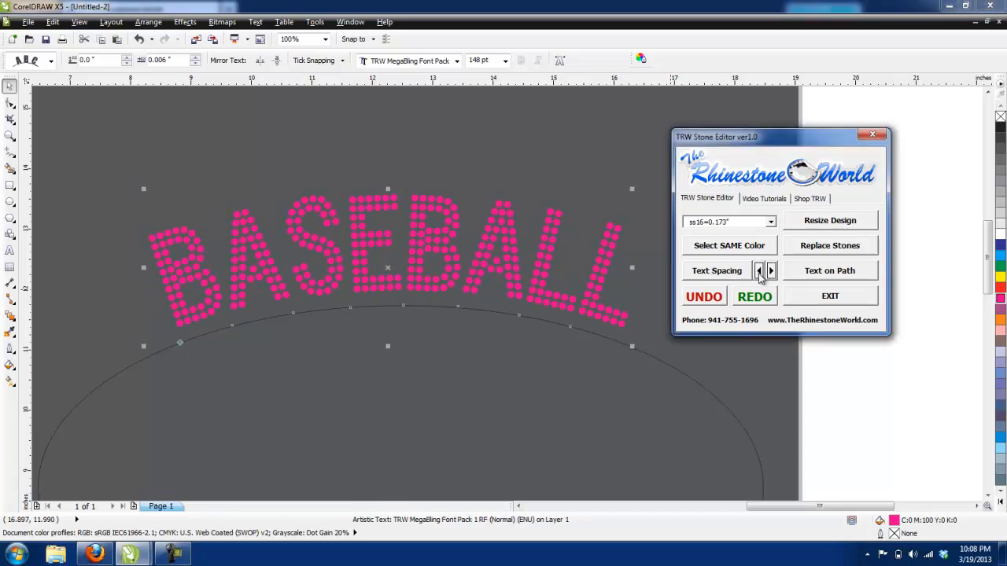
pyautogui.click(760, 271)
pyautogui.click(760, 270)
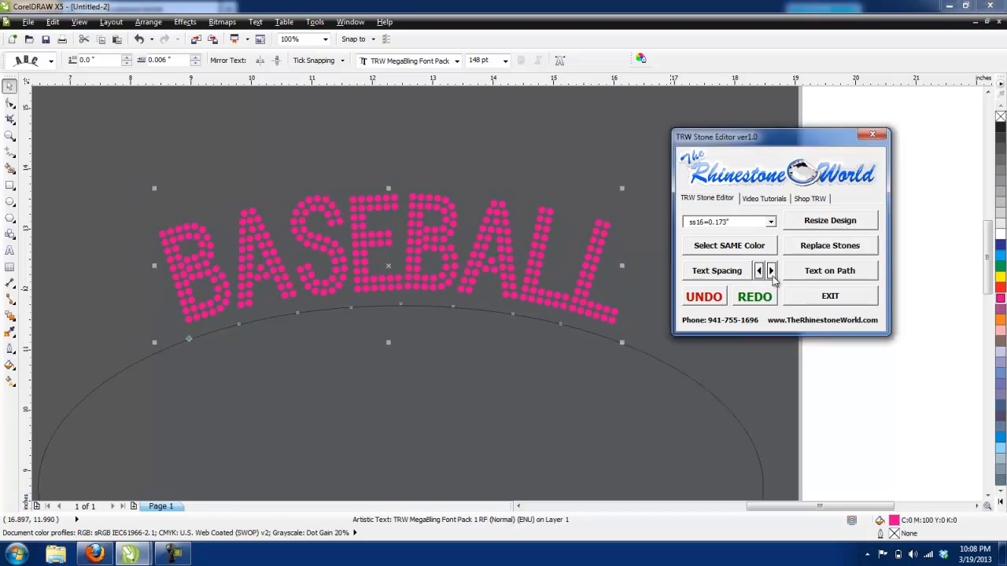
# - Widen the letter spacing of the arched BASEBALL text by seven increments with the Stone Editor
pyautogui.click(773, 271)
pyautogui.click(773, 272)
pyautogui.click(773, 271)
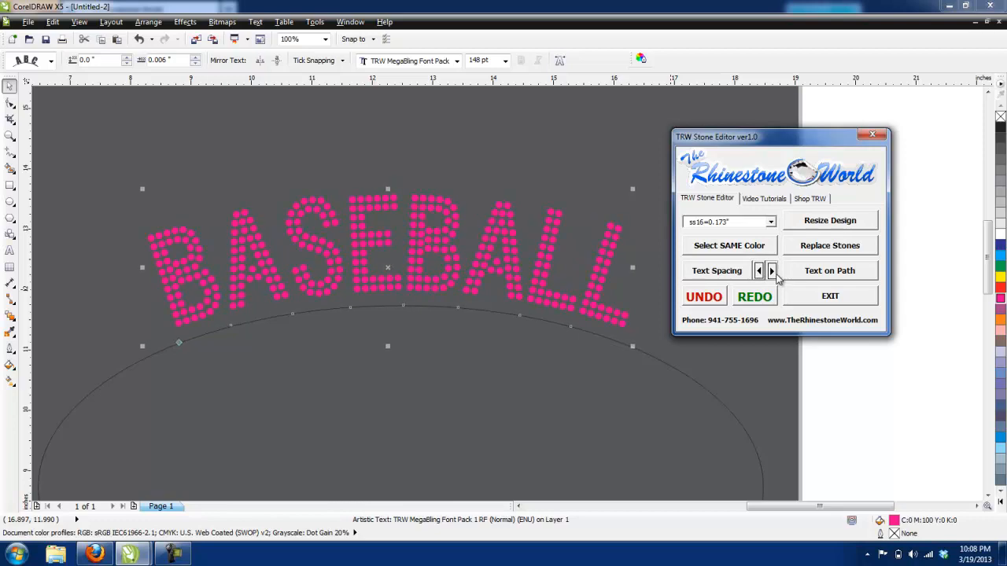
pyautogui.click(773, 271)
pyautogui.click(775, 274)
pyautogui.click(775, 273)
pyautogui.click(775, 274)
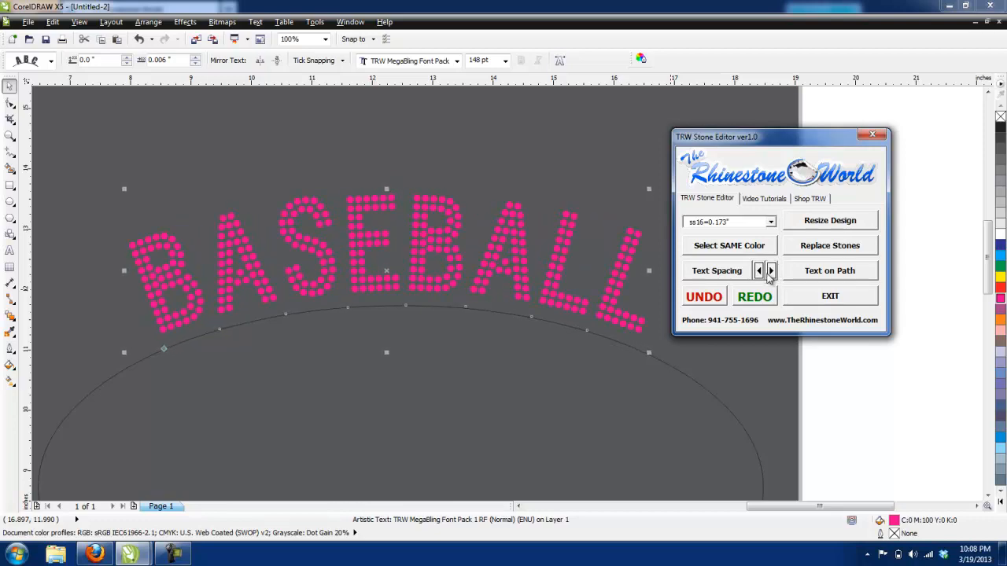
# - Reduce the spacing between the BASEBALL letters by six increments so they sit close together along the ellipse
pyautogui.click(760, 271)
pyautogui.click(760, 272)
pyautogui.click(760, 271)
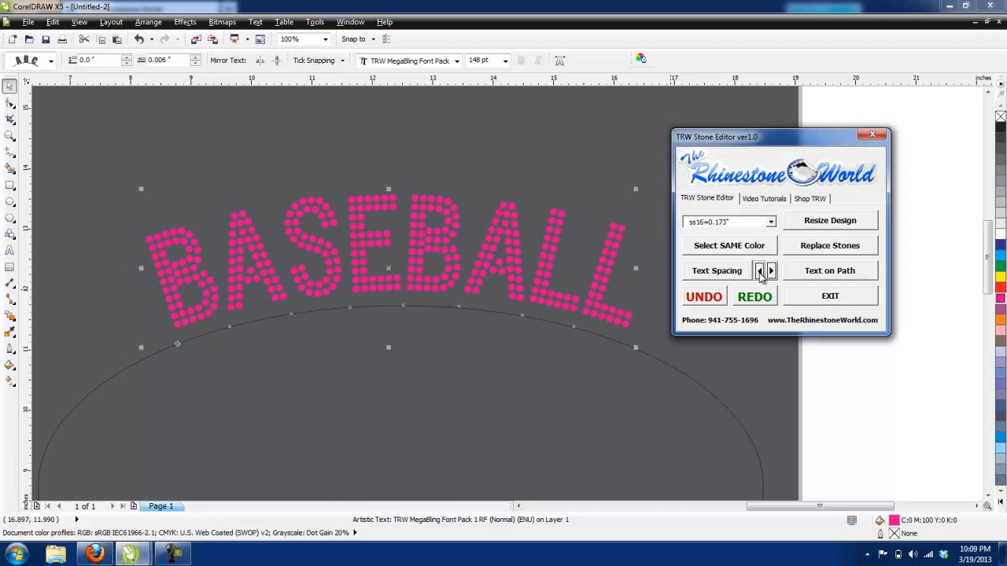
pyautogui.click(760, 271)
pyautogui.click(760, 271)
pyautogui.click(760, 271)
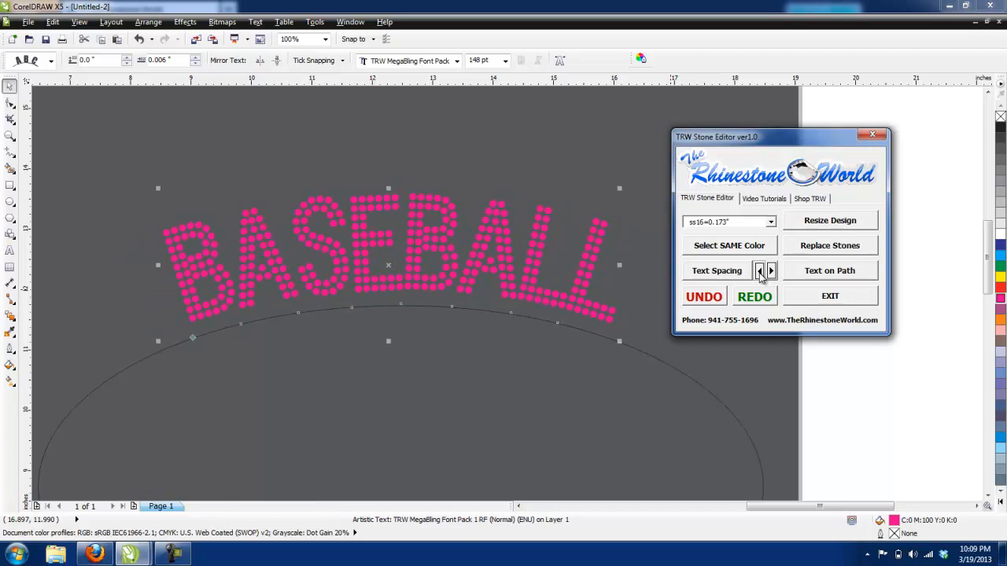
# - Tighten the letter spacing of the arched BASEBALL text by three increments with the Stone Editor
pyautogui.click(760, 271)
pyautogui.click(760, 271)
pyautogui.click(760, 271)
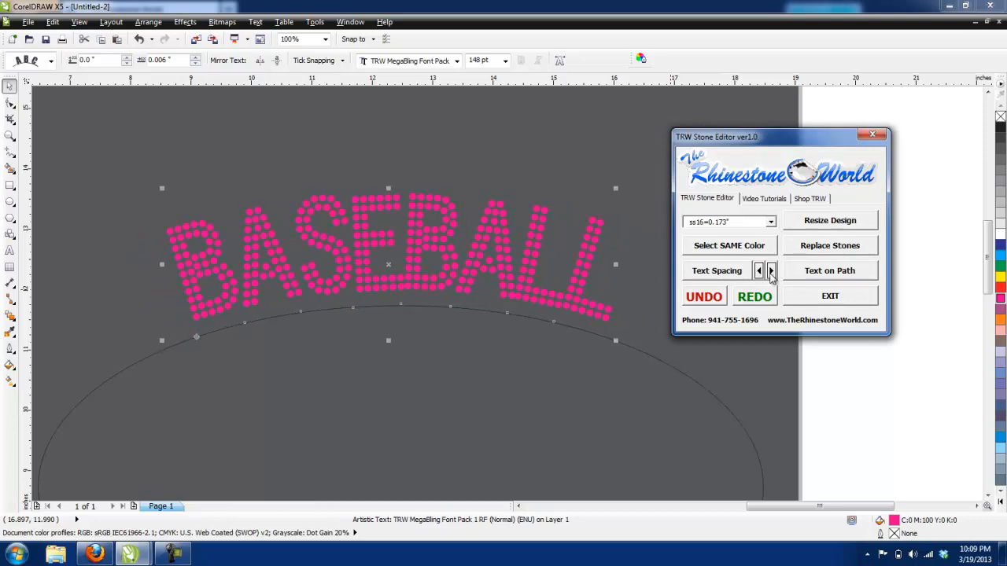
# - Widen the arched BASEBALL letter spacing by nine increments, fine-tuning it with one increment of tightening
pyautogui.click(771, 271)
pyautogui.click(771, 272)
pyautogui.click(771, 271)
pyautogui.click(771, 271)
pyautogui.click(771, 272)
pyautogui.click(771, 271)
pyautogui.click(771, 272)
pyautogui.click(771, 271)
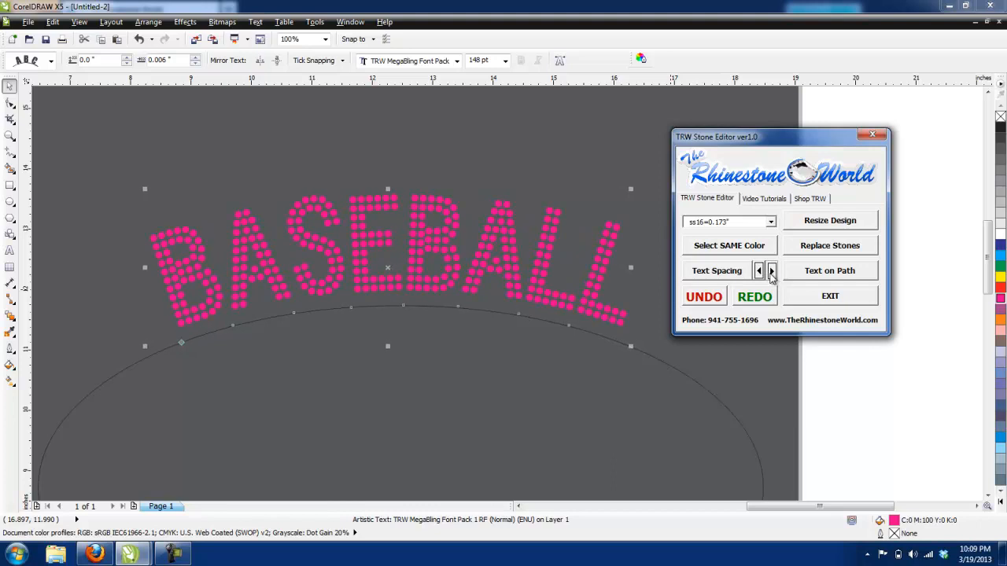
pyautogui.click(770, 272)
pyautogui.click(760, 277)
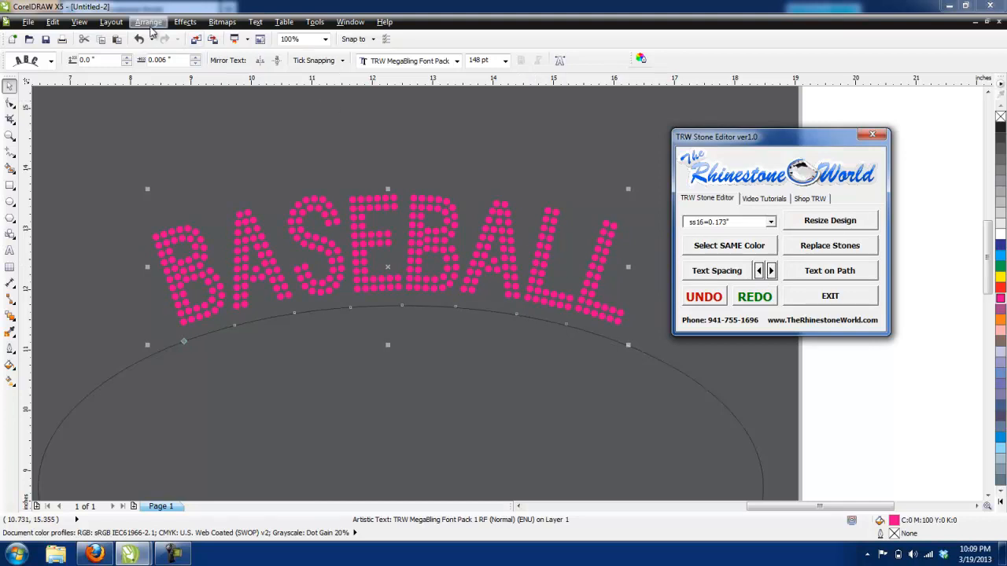
# - Resize the arched BASEBALL design to ss10=0.129" stones with the Stone Editor and clear the selection
pyautogui.click(771, 223)
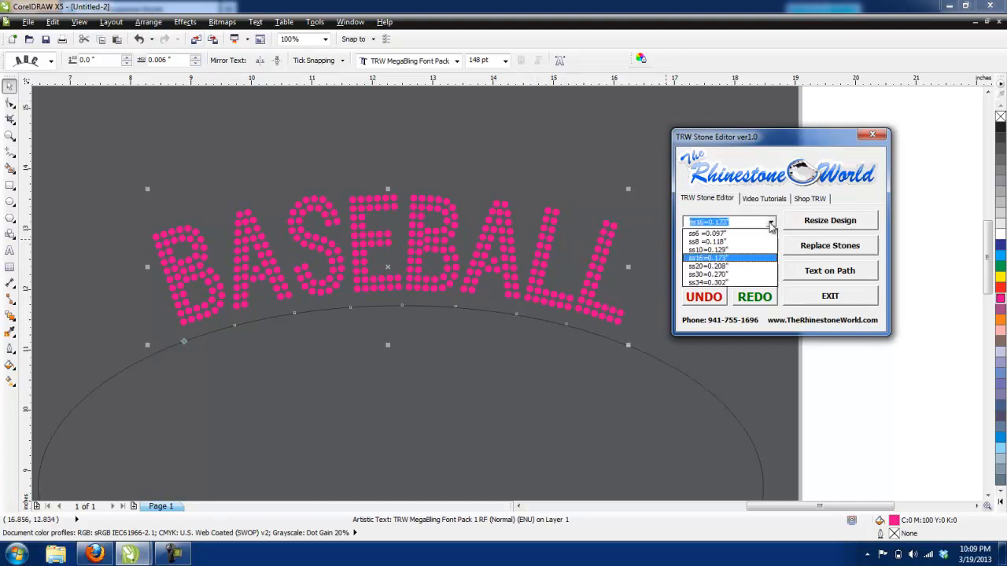
pyautogui.click(707, 249)
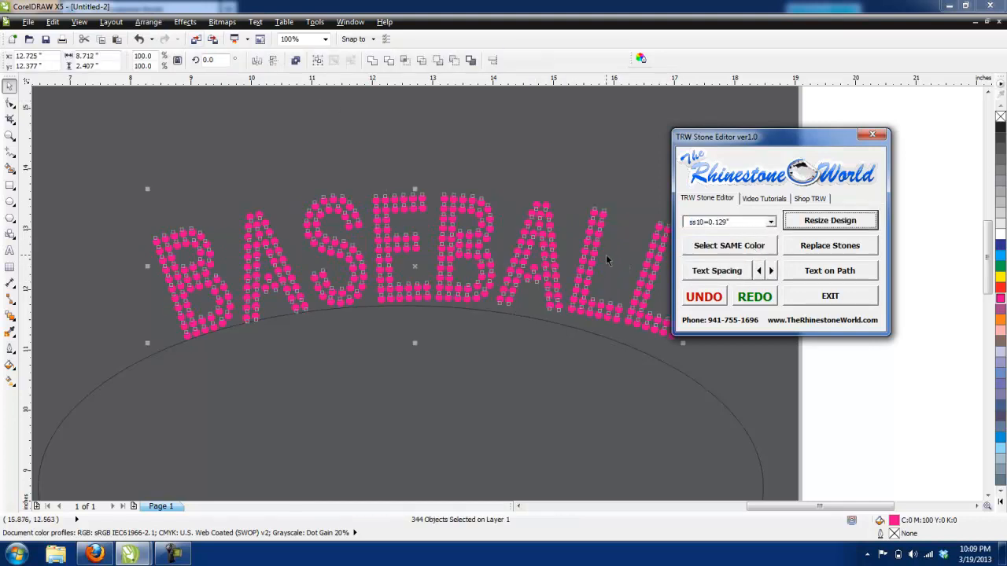
pyautogui.click(602, 197)
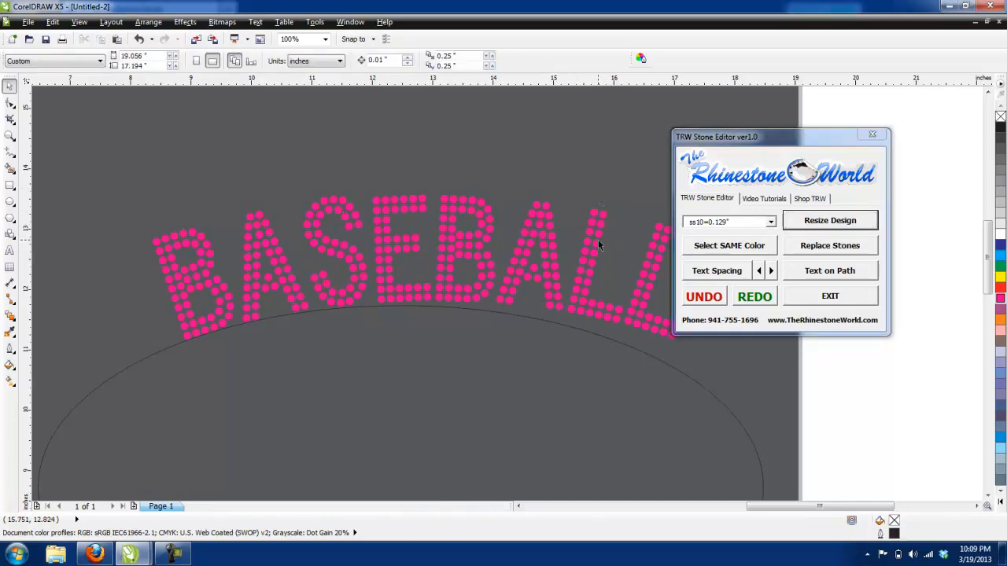
pyautogui.click(598, 240)
# - Delete the guide ellipse beneath the arched BASEBALL stones
pyautogui.scroll(-2, 586, 183)
pyautogui.moveTo(297, 165); pyautogui.dragTo(669, 290)
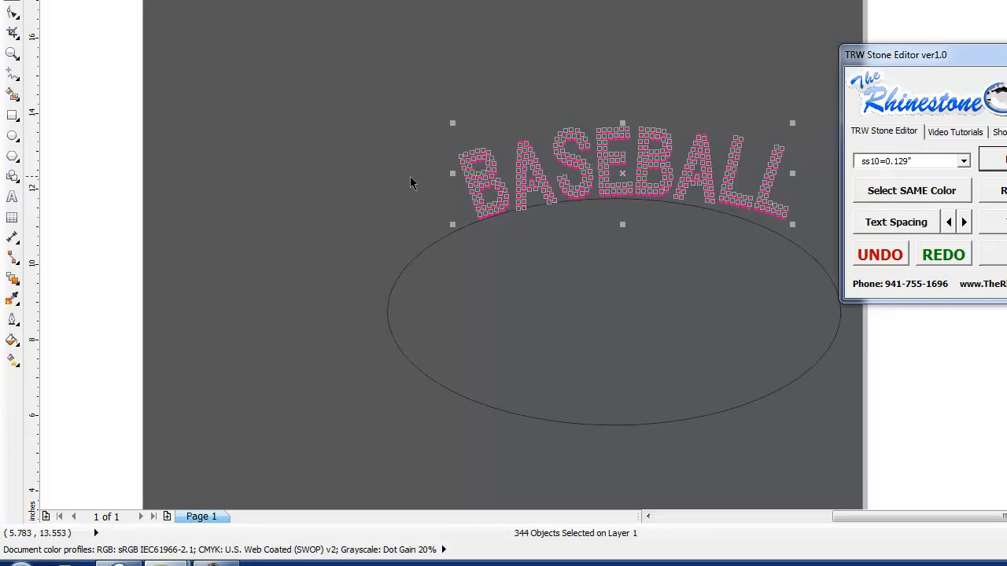
pyautogui.click(418, 255)
pyautogui.click(424, 251)
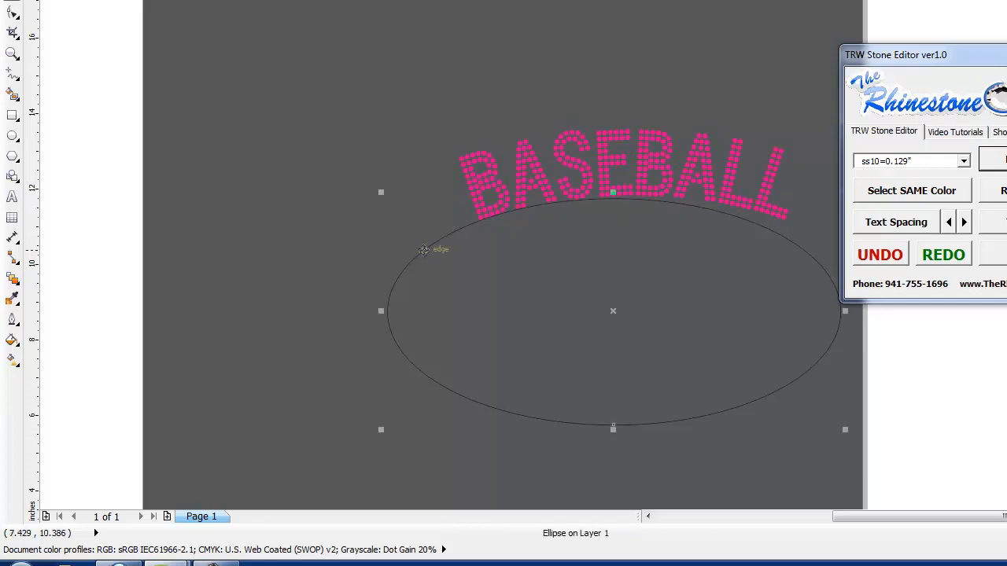
pyautogui.press('Delete')
# - Select all the BASEBALL stones and fill them with white
pyautogui.moveTo(423, 77); pyautogui.dragTo(842, 270)
pyautogui.click(1006, 232)
pyautogui.click(687, 312)
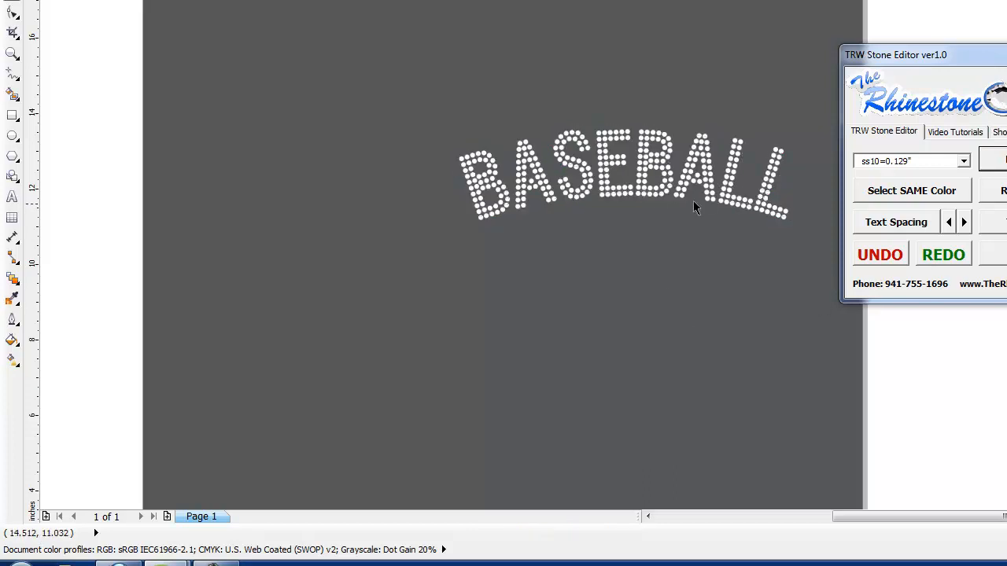
# - Set the default font for new artistic text to TRW 2 Zebra RF at 200 pt
pyautogui.click(12, 197)
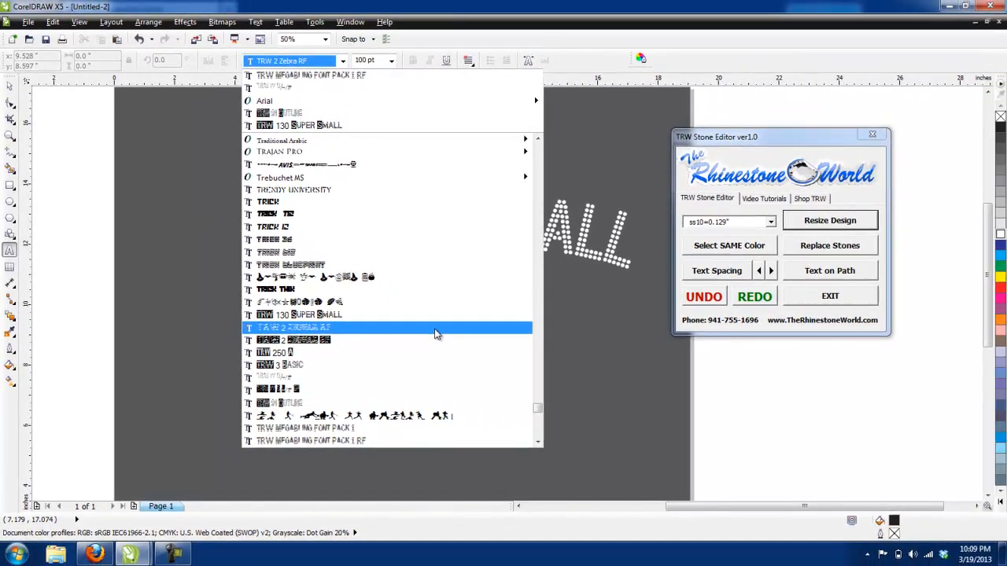
pyautogui.click(437, 334)
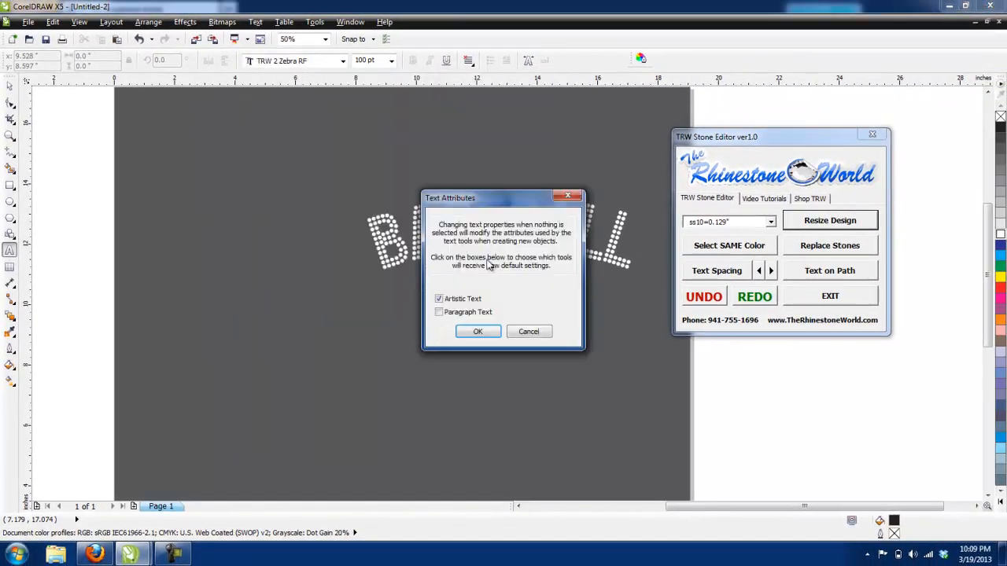
pyautogui.click(481, 330)
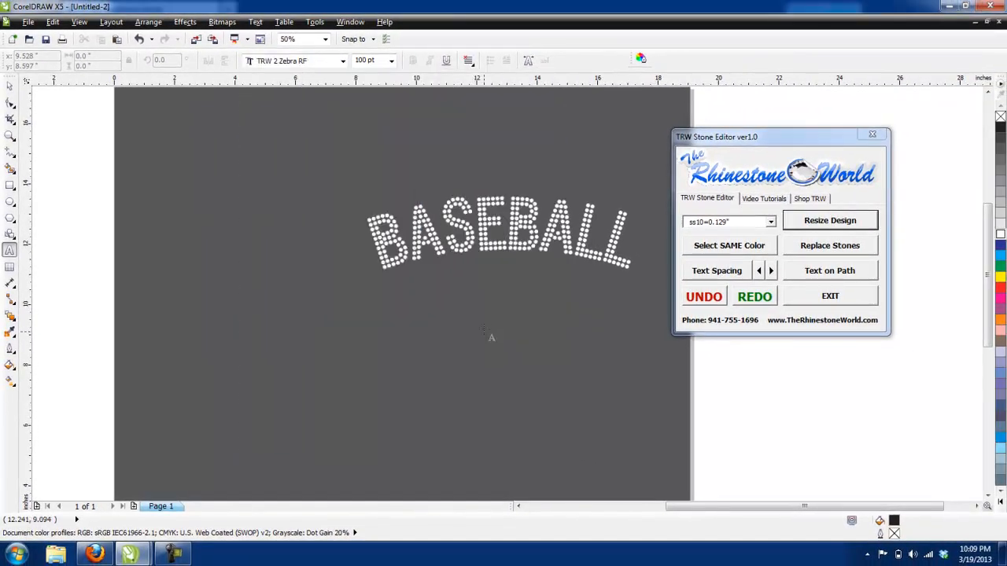
pyautogui.click(391, 61)
pyautogui.click(377, 255)
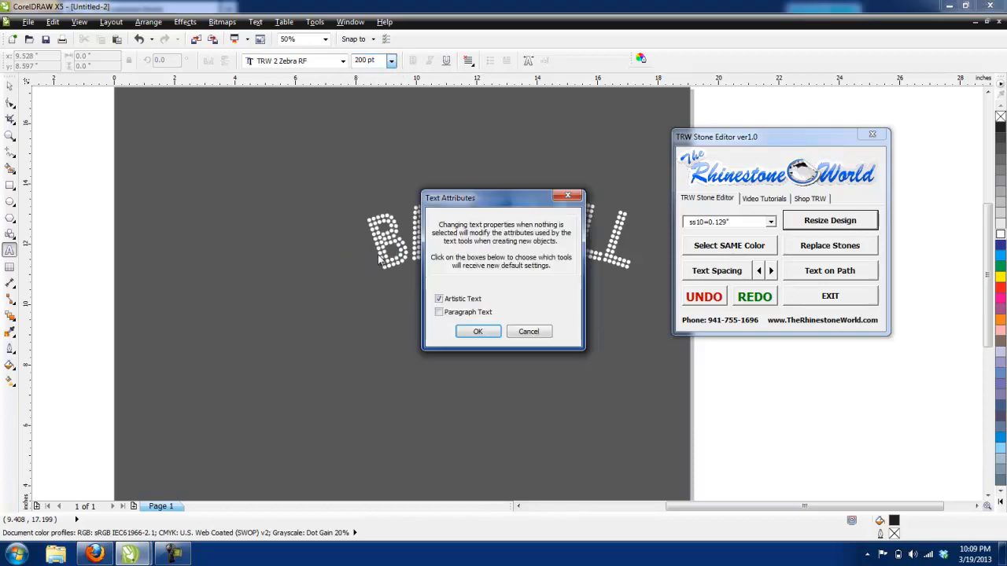
pyautogui.click(473, 332)
# - Add the text MOM below BASEBALL and position it centred under the arch
pyautogui.click(459, 333)
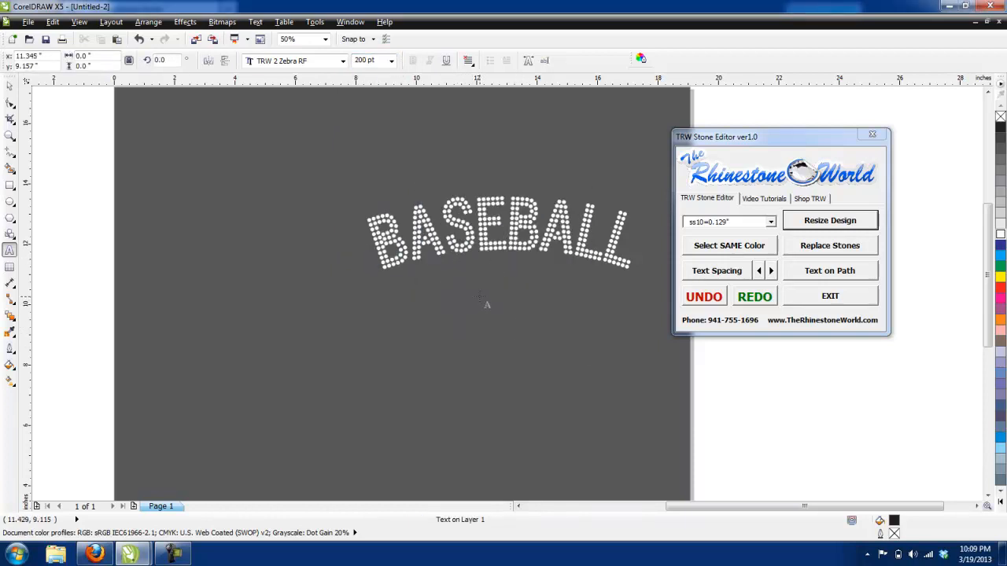
pyautogui.write('MOM')
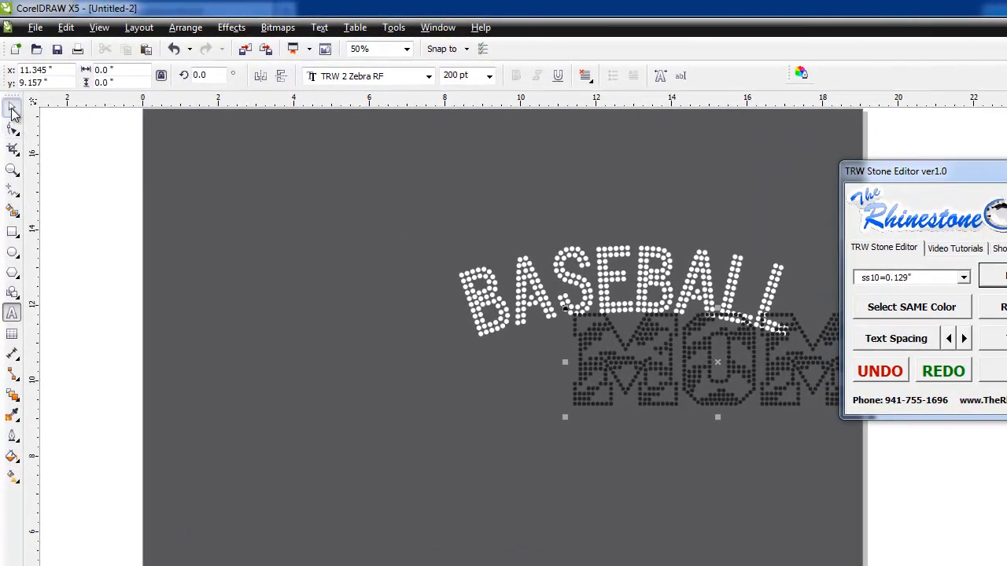
pyautogui.click(9, 87)
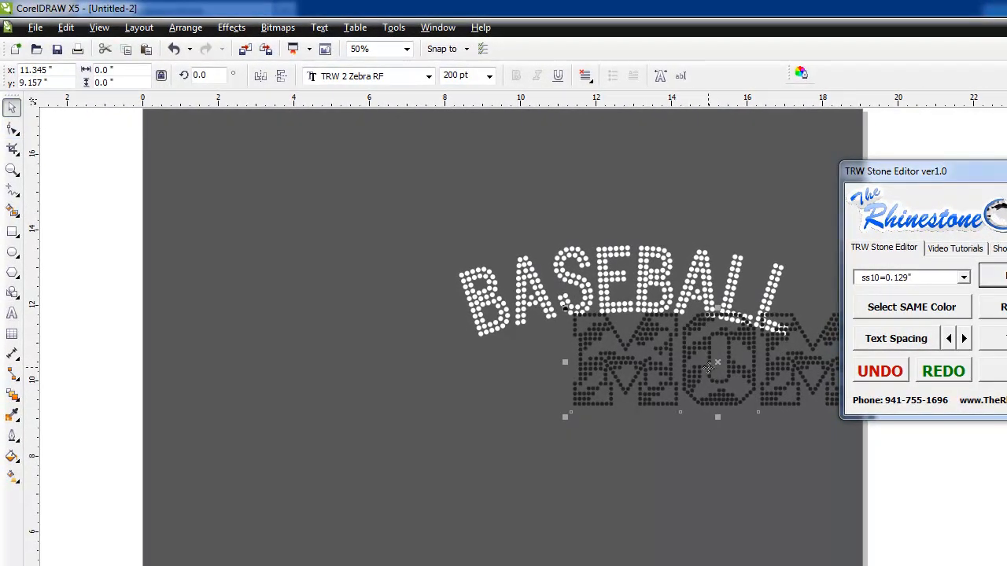
pyautogui.moveTo(722, 376); pyautogui.dragTo(619, 391)
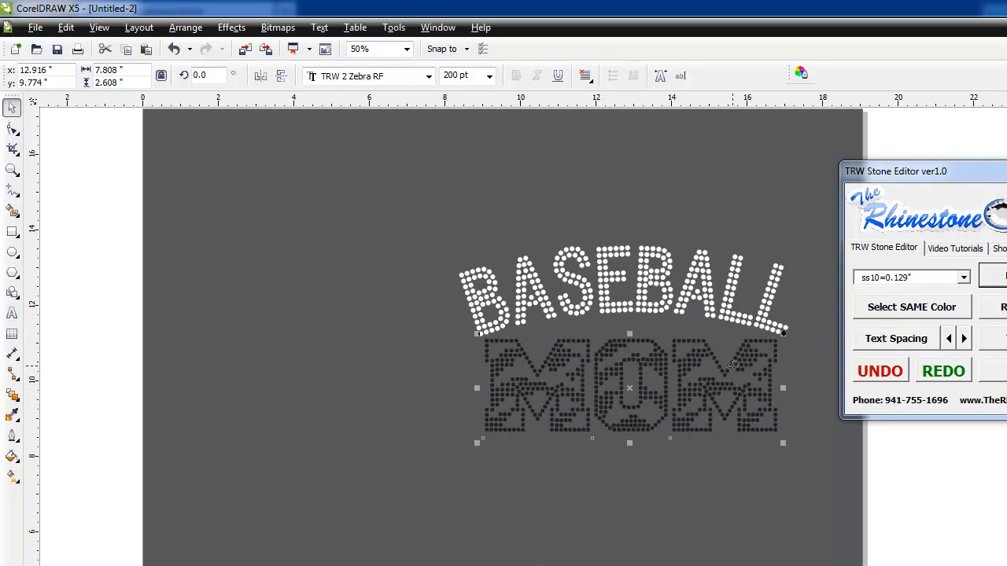
pyautogui.moveTo(467, 76); pyautogui.dragTo(450, 76)
pyautogui.click(649, 401)
pyautogui.click(683, 368)
pyautogui.moveTo(665, 365); pyautogui.dragTo(656, 366)
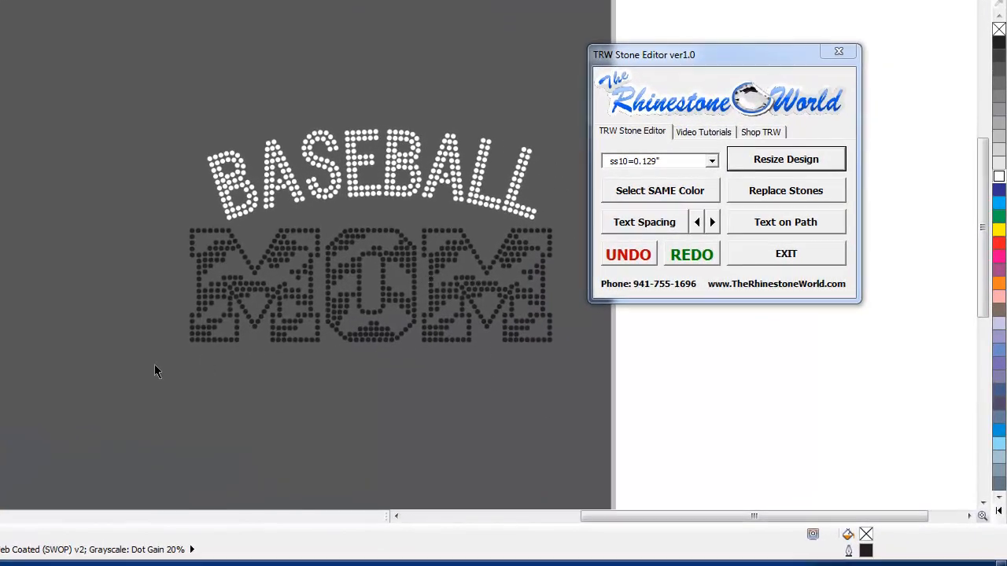
# - Check the individual stones of the converted MOM design and undo the conversion to restore the editable text
pyautogui.moveTo(155, 367); pyautogui.dragTo(595, 225)
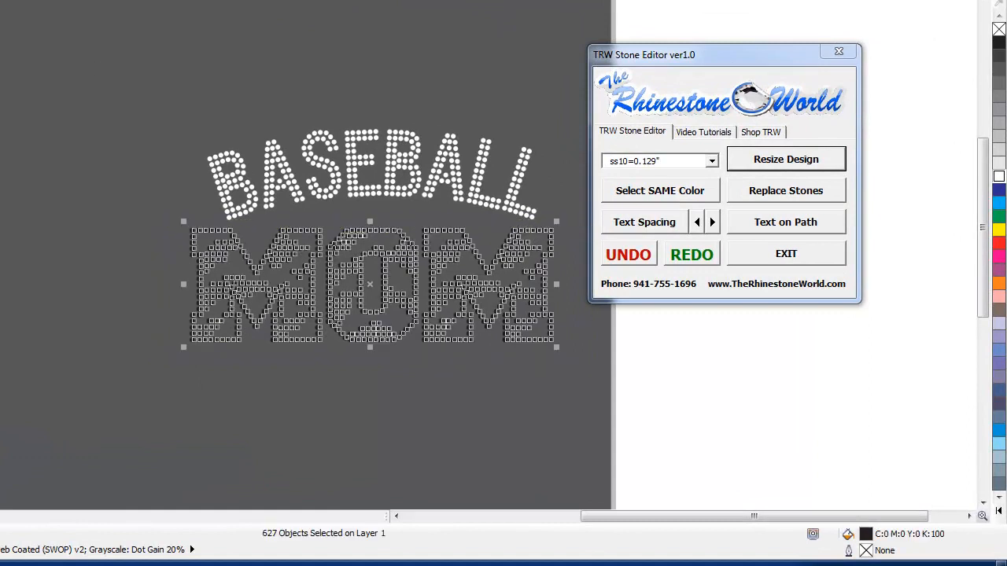
pyautogui.click(358, 365)
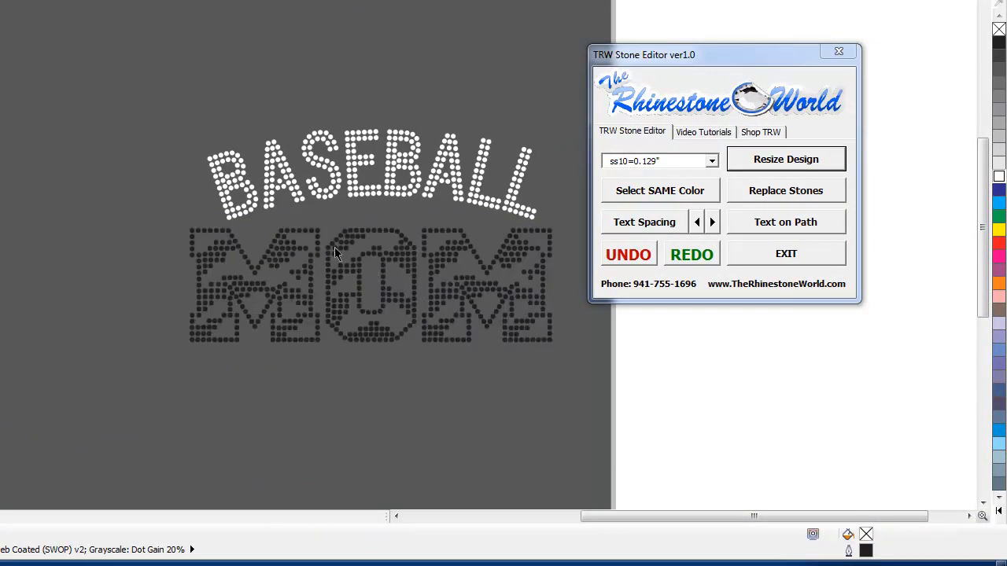
pyautogui.click(627, 254)
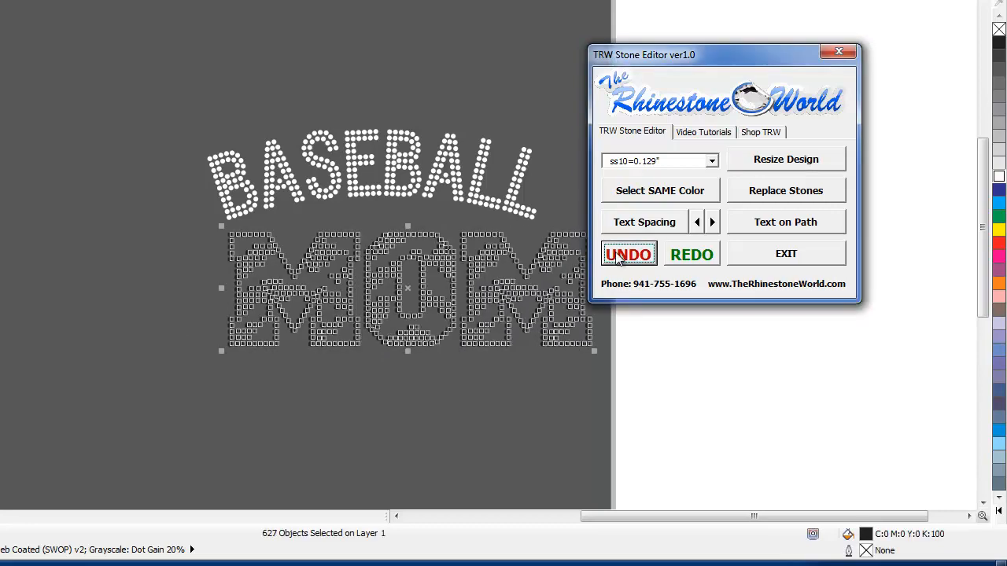
pyautogui.click(621, 256)
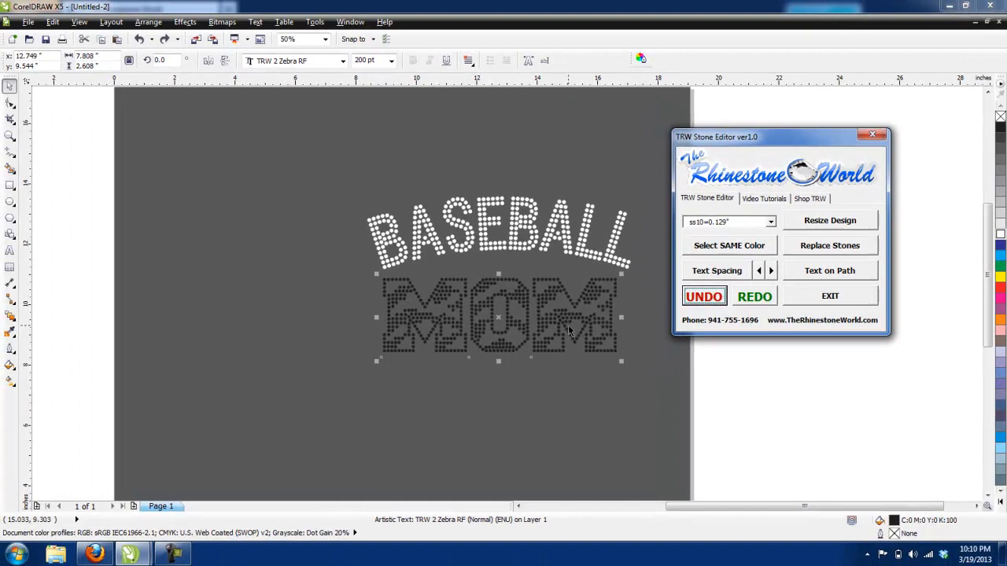
# - Duplicate the MOM text in place and replace the copy's letters with the zebra font's matching fill characters
pyautogui.click(543, 329)
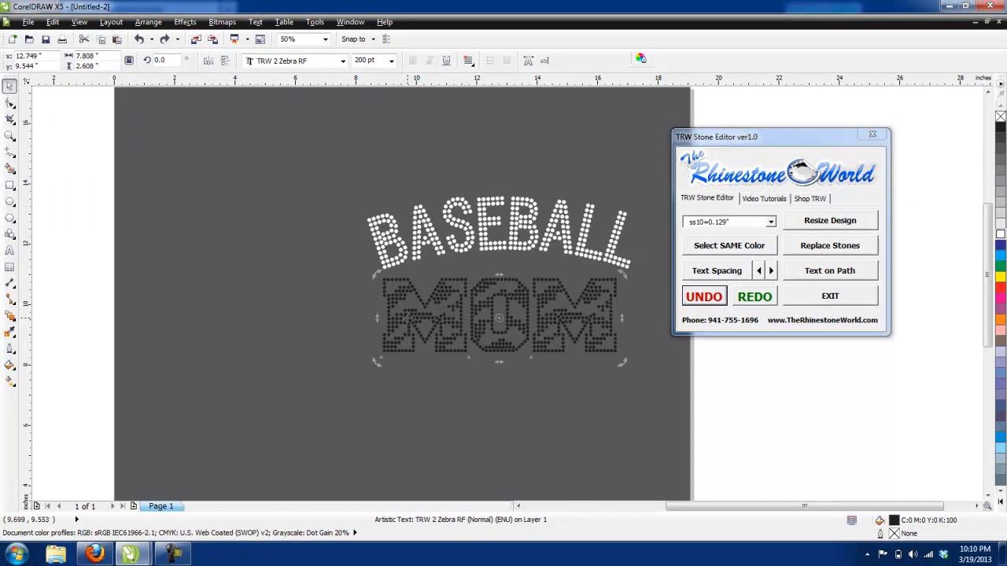
pyautogui.click(401, 319)
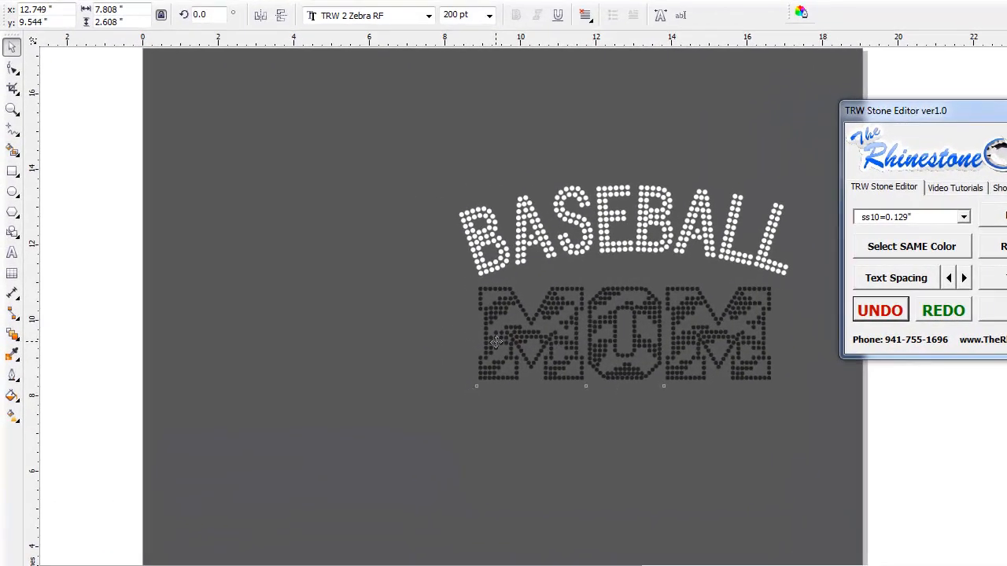
pyautogui.doubleClick(401, 320)
pyautogui.moveTo(495, 338); pyautogui.dragTo(787, 364)
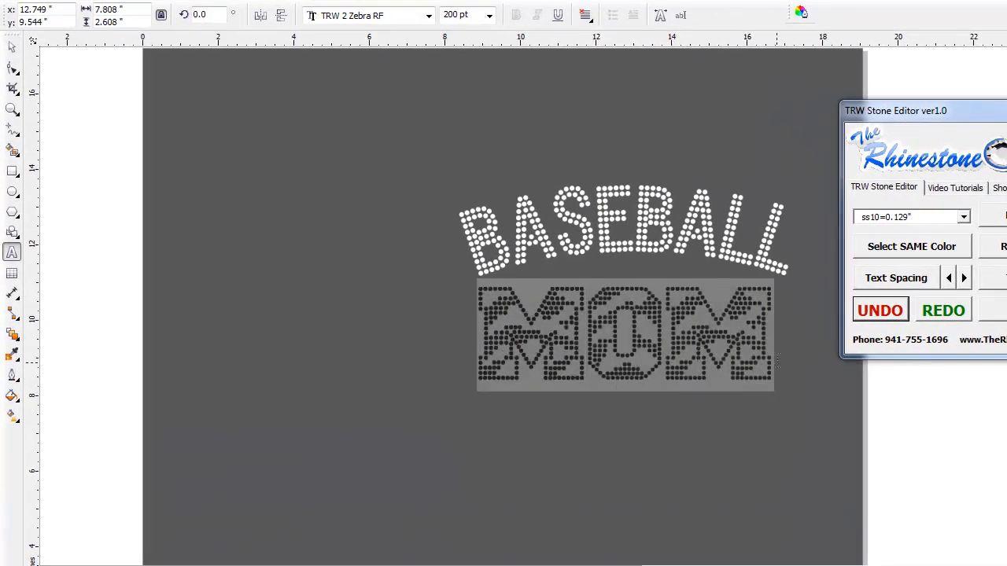
pyautogui.click(789, 367)
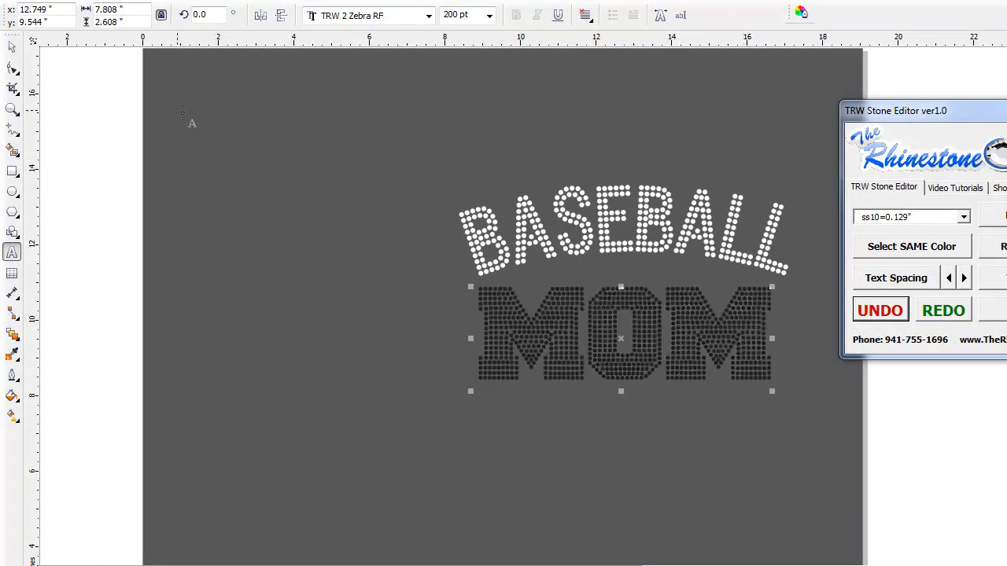
# - Fill the duplicated inner zebra stones of MOM with magenta (C:0 M:100 Y:0 K:0) and clear the selection
pyautogui.click(12, 47)
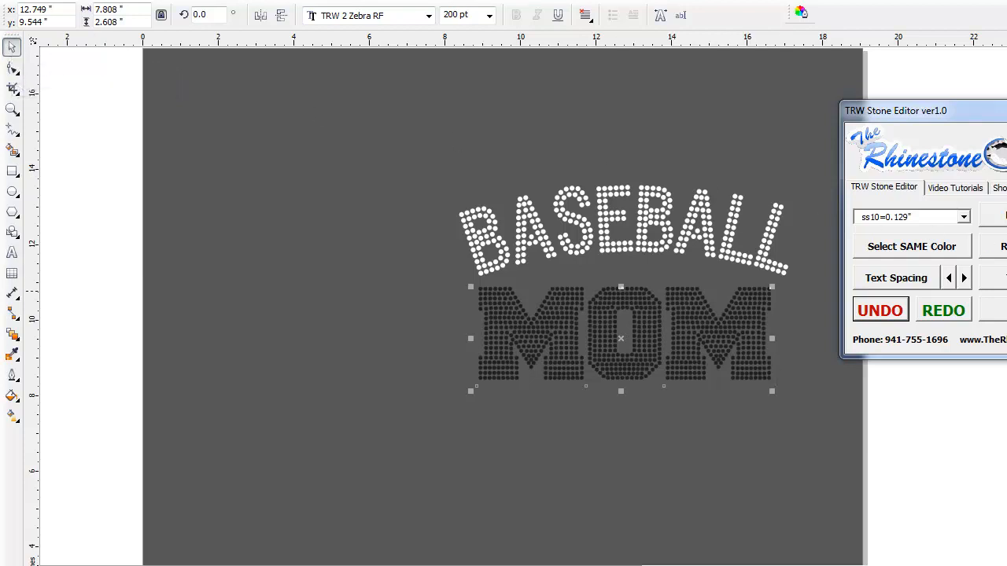
pyautogui.click(924, 419)
pyautogui.scroll(1, 605, 344)
pyautogui.scroll(-2, 770, 335)
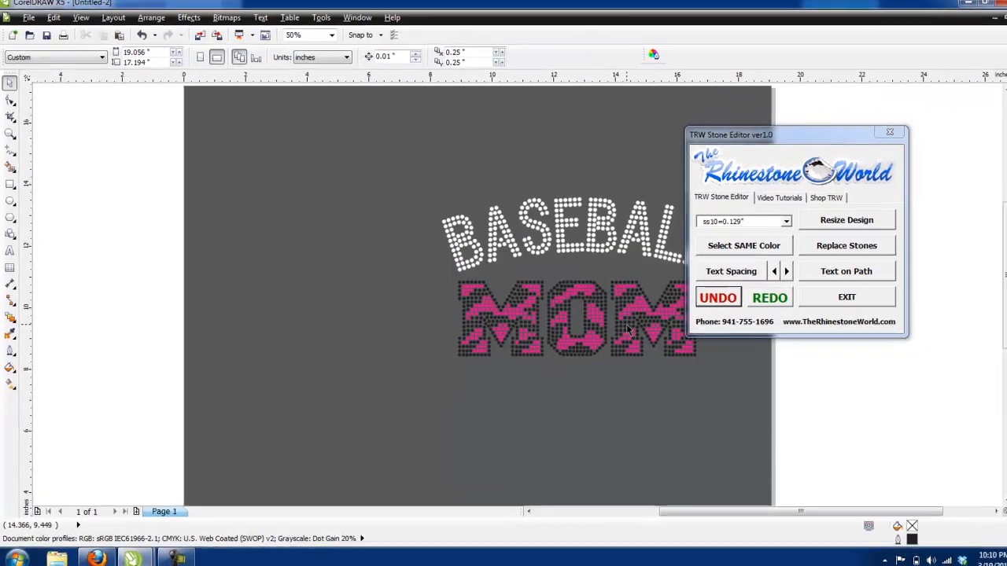
pyautogui.scroll(1, 641, 316)
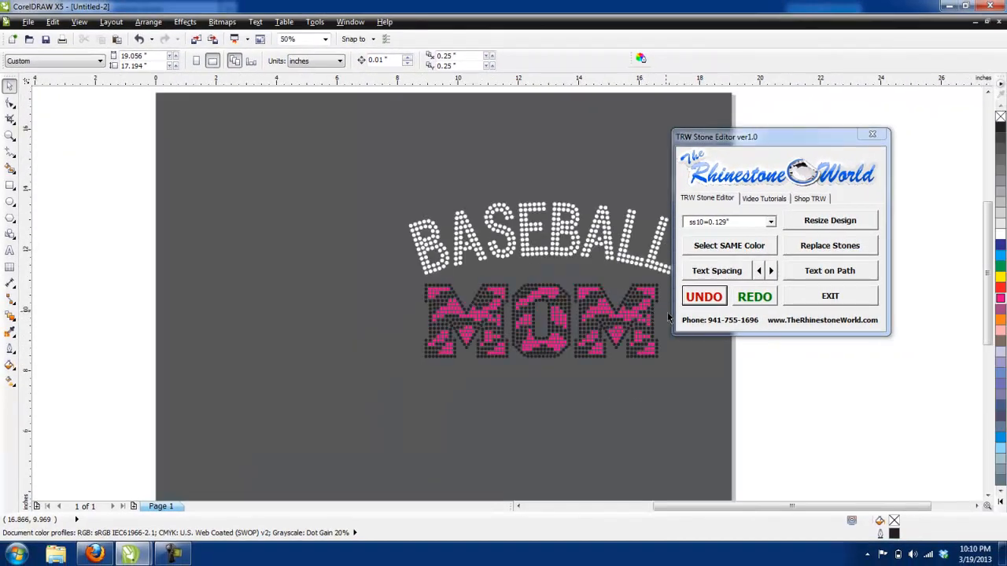
# - Select both MOM text layers together and tighten their letter spacing by three increments with the Stone Editor
pyautogui.moveTo(784, 143); pyautogui.dragTo(809, 140)
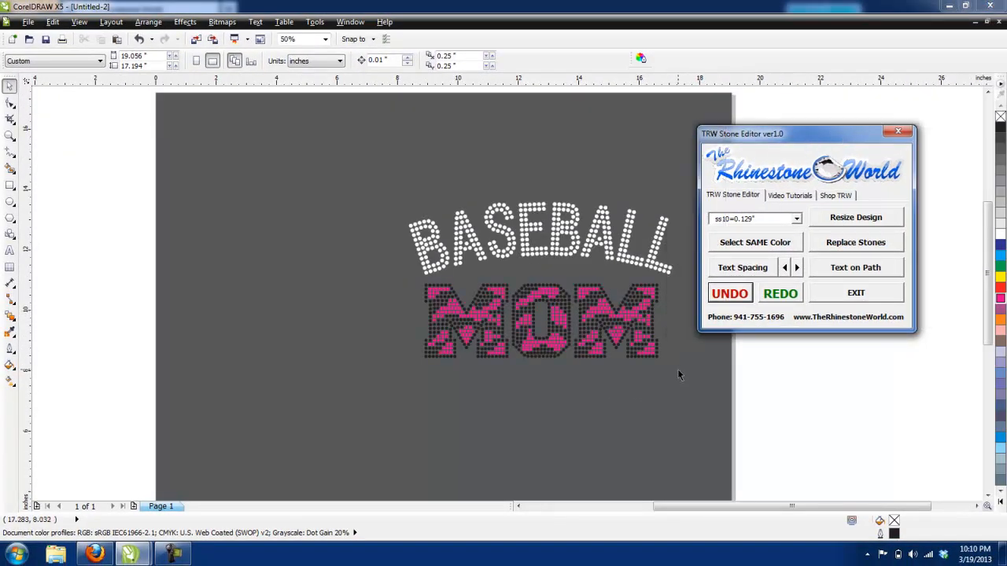
pyautogui.moveTo(672, 372); pyautogui.dragTo(387, 283)
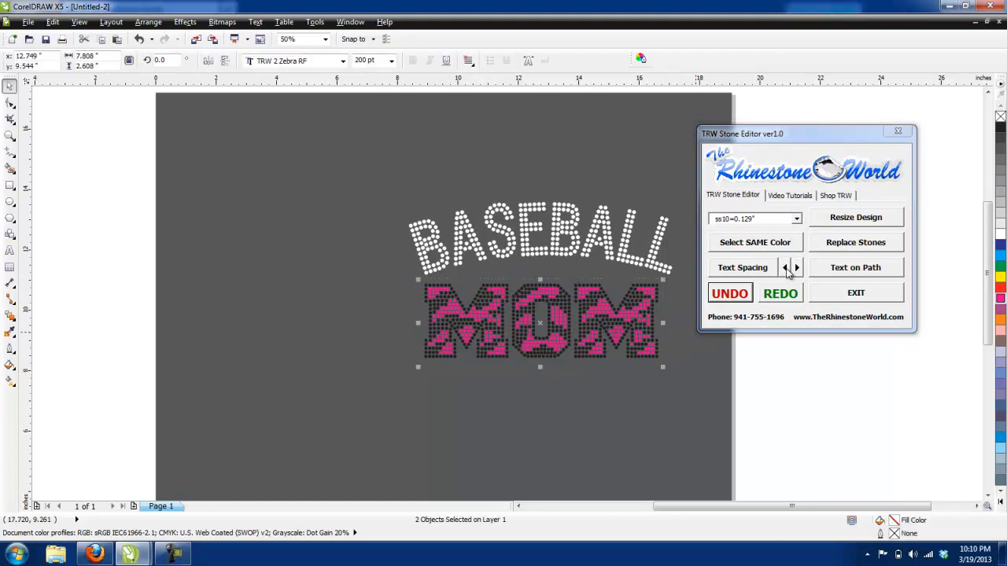
pyautogui.click(785, 268)
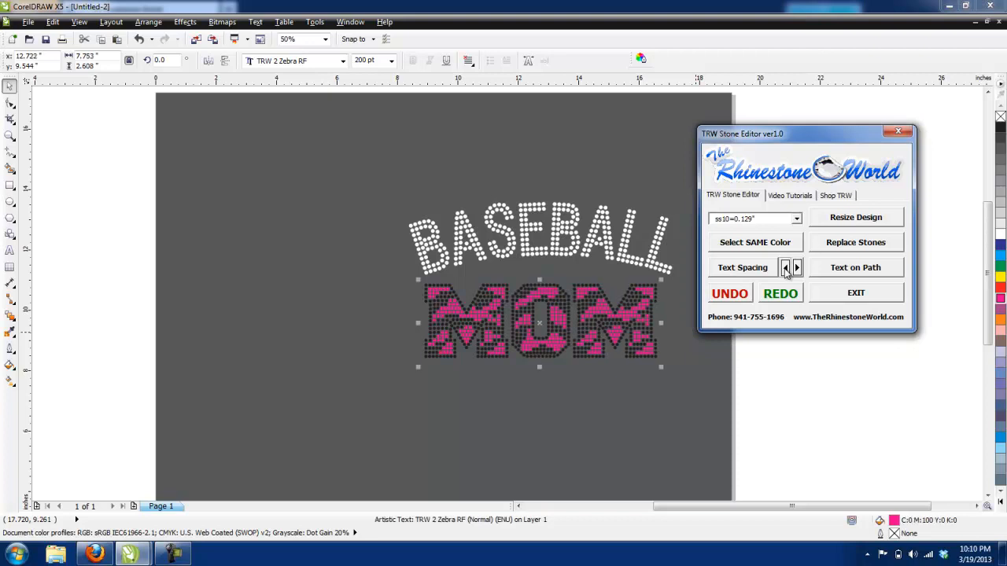
pyautogui.click(785, 268)
pyautogui.click(785, 268)
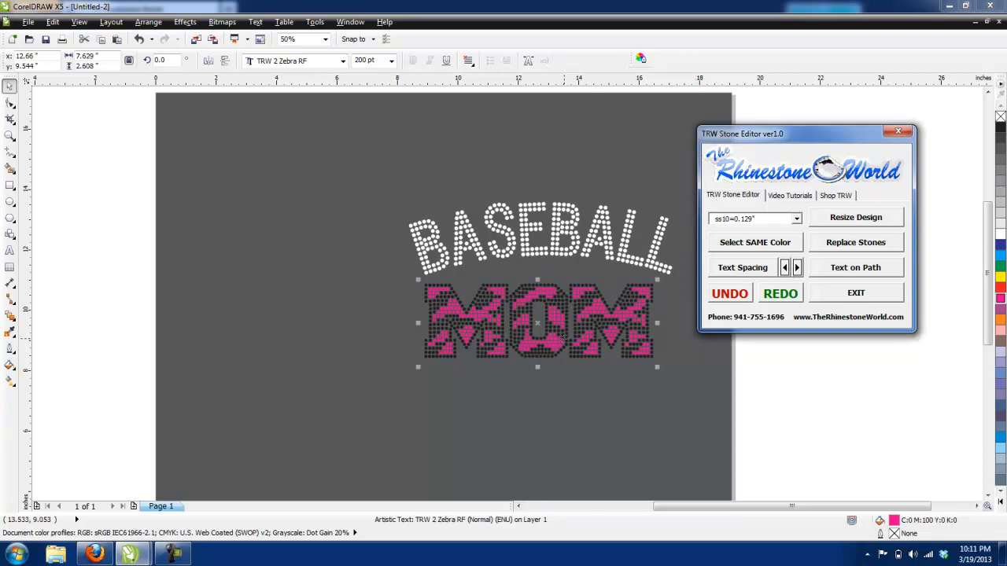
# - Reselect both MOM text layers together and tighten their letter spacing by one more increment with the Stone Editor
pyautogui.click(564, 338)
pyautogui.scroll(1, 571, 346)
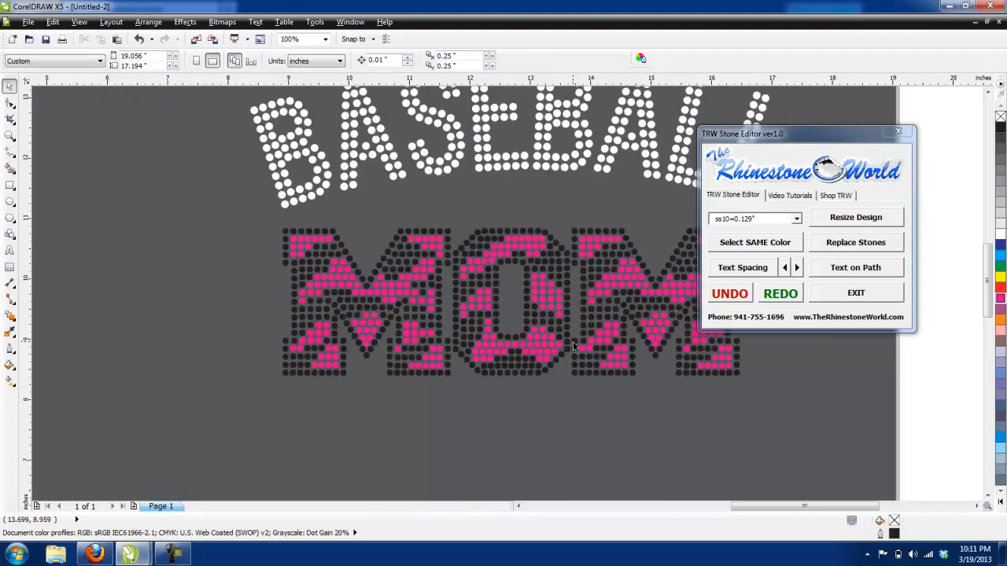
pyautogui.moveTo(805, 430); pyautogui.dragTo(164, 213)
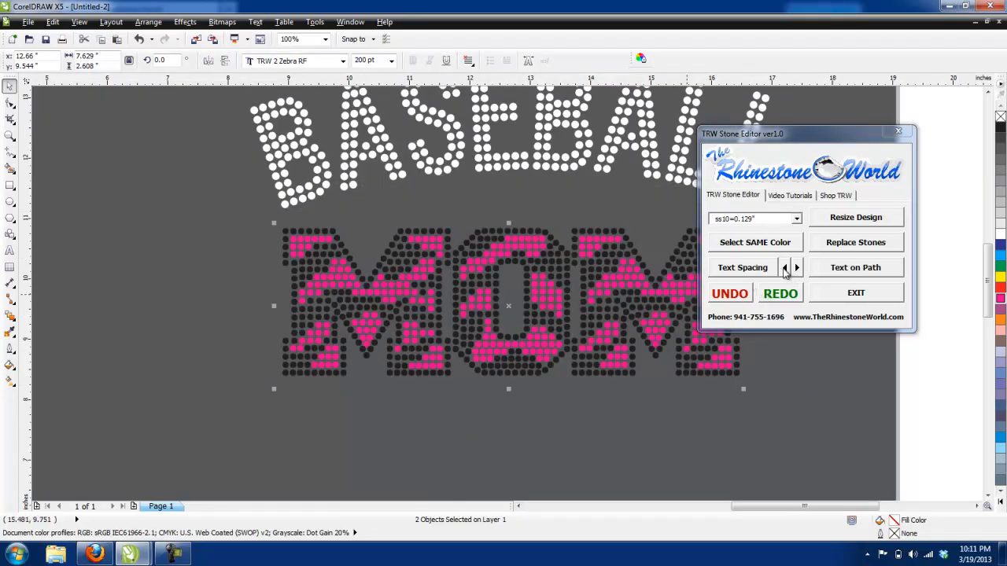
pyautogui.click(786, 268)
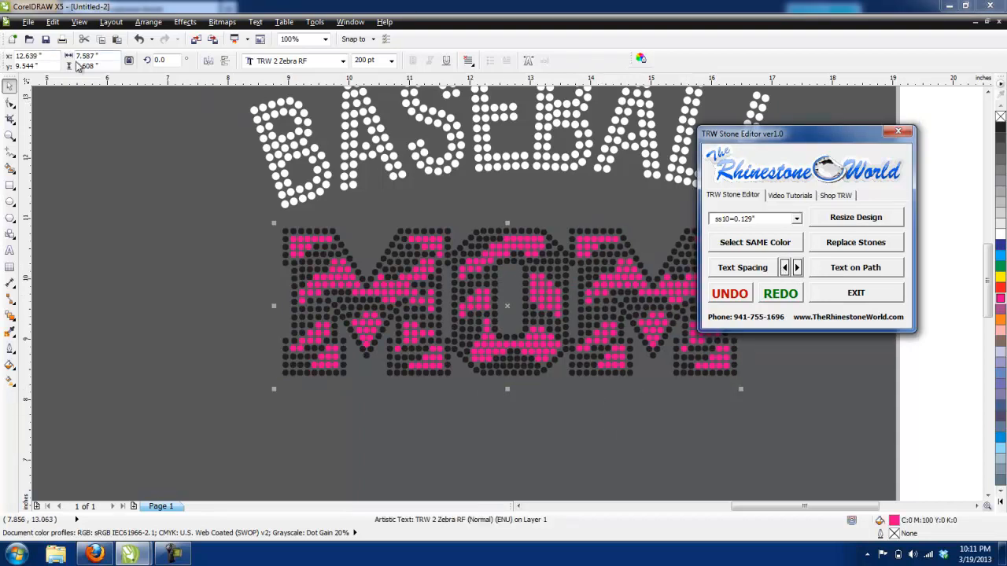
# - Resize the MOM design to ss10=0.129" stones with the Stone Editor and clear the selection
pyautogui.click(863, 220)
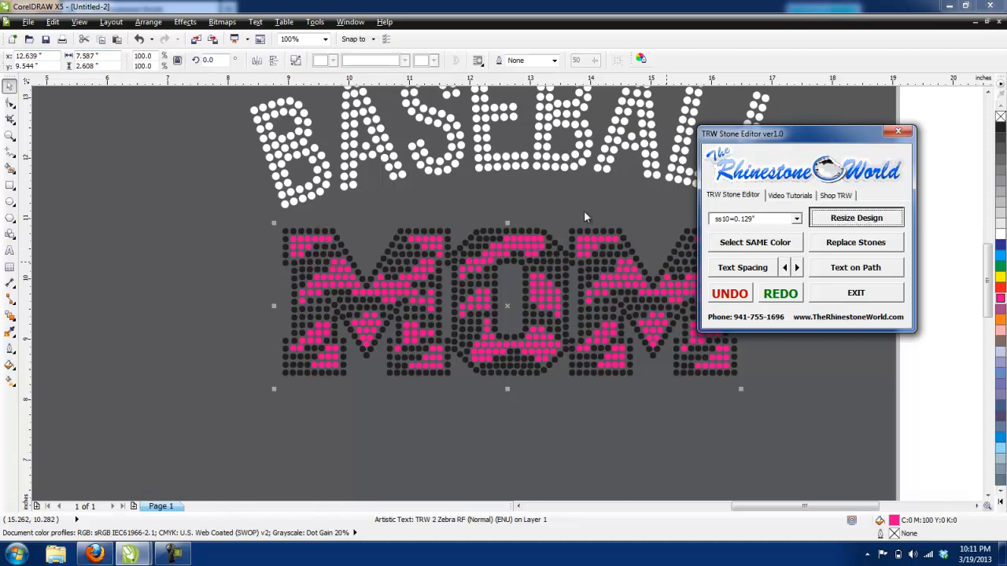
pyautogui.click(535, 187)
pyautogui.scroll(-2, 539, 200)
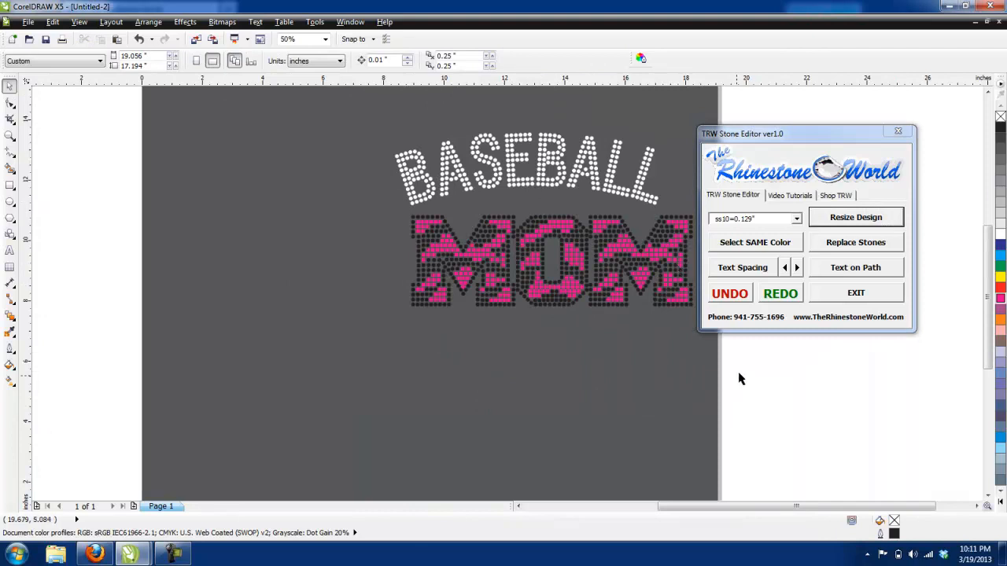
# - Select all the resized MOM stones, move them to centre beneath the curved BASEBALL line, and deselect them
pyautogui.moveTo(736, 337); pyautogui.dragTo(376, 214)
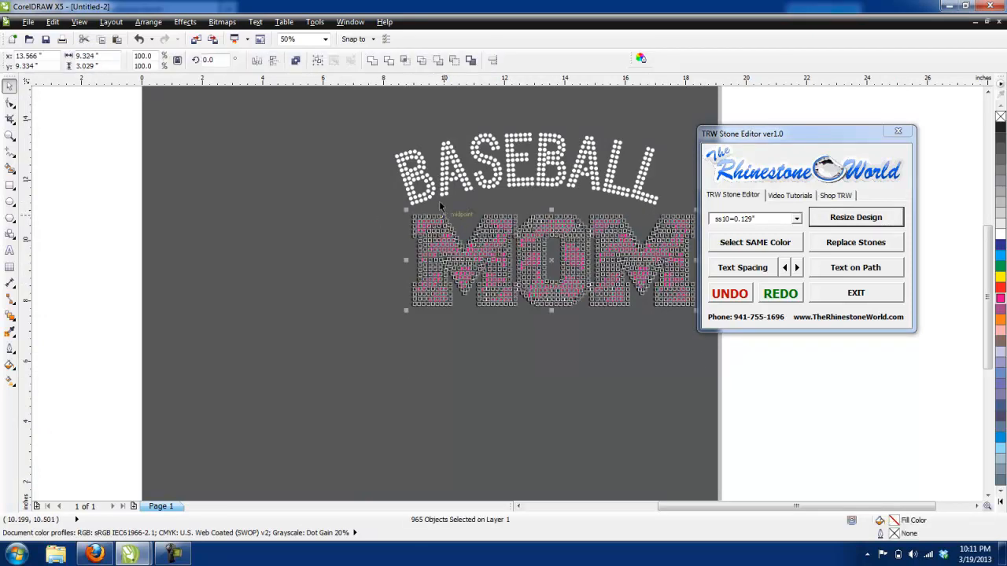
pyautogui.moveTo(570, 244); pyautogui.dragTo(542, 237)
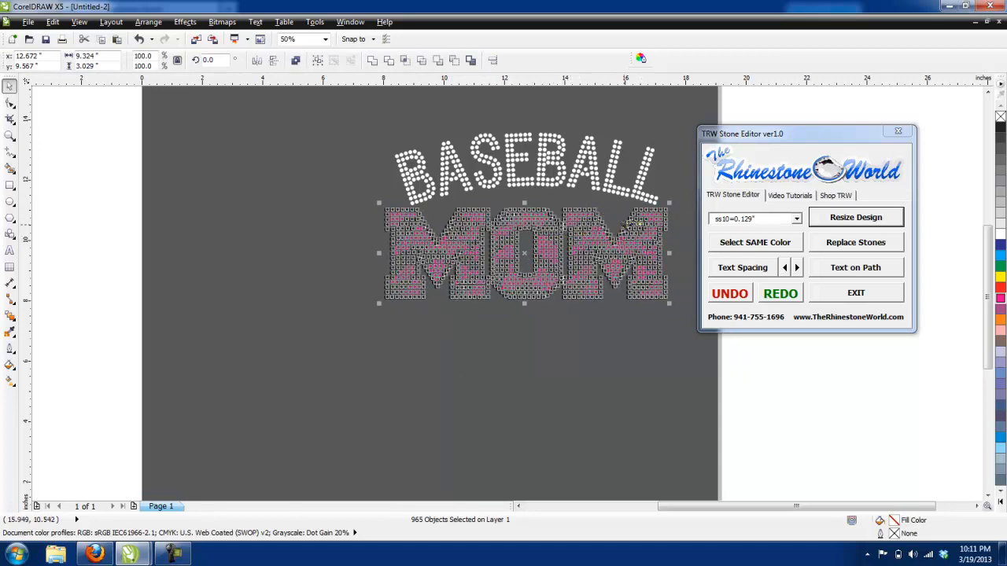
pyautogui.scroll(2, 624, 220)
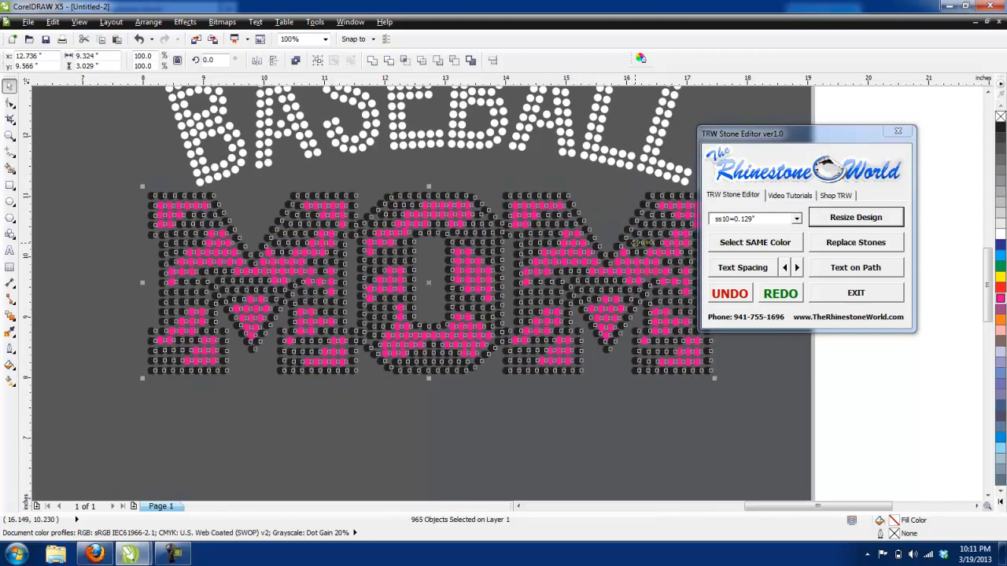
pyautogui.scroll(-2, 633, 244)
pyautogui.click(635, 323)
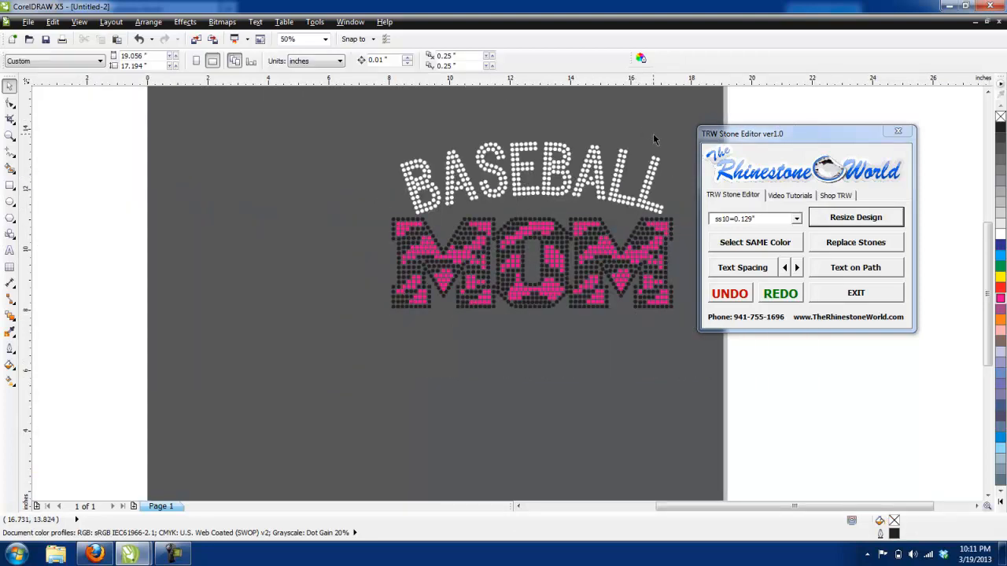
# - Select all white BASEBALL stones by same colour, fill them with yellow (C:0 M:0 Y:100 K:0), and clear the selection
pyautogui.scroll(2, 653, 133)
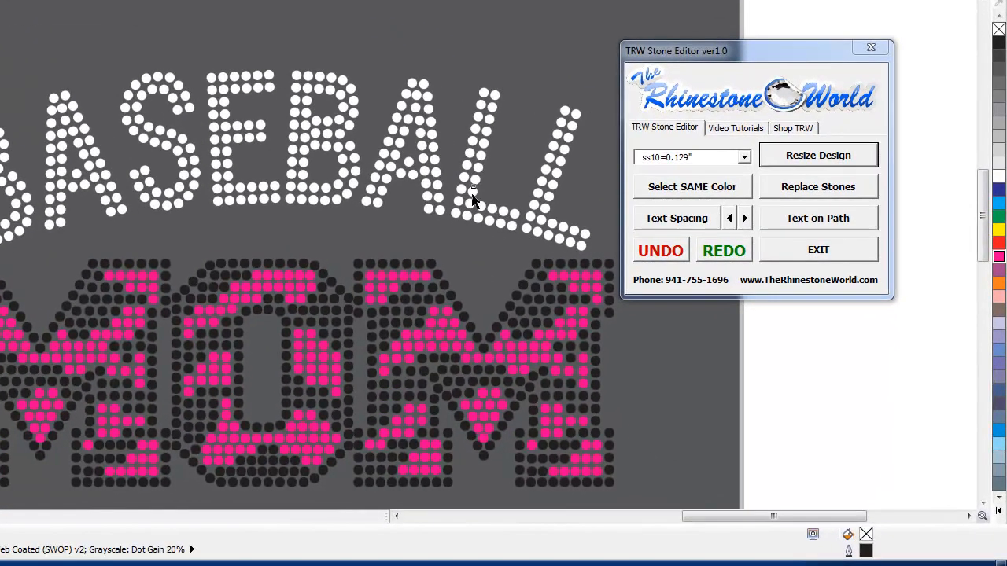
pyautogui.click(571, 248)
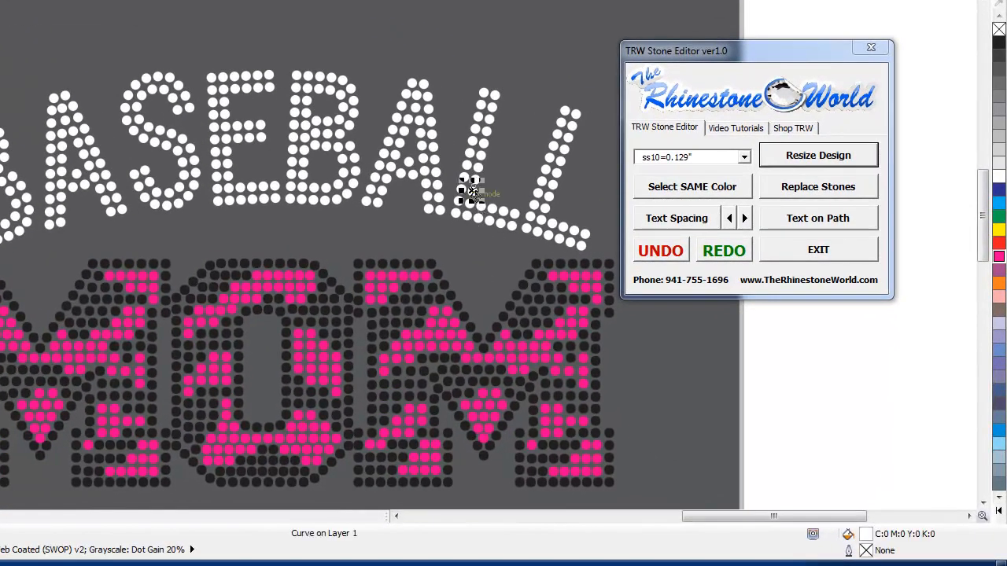
pyautogui.click(692, 189)
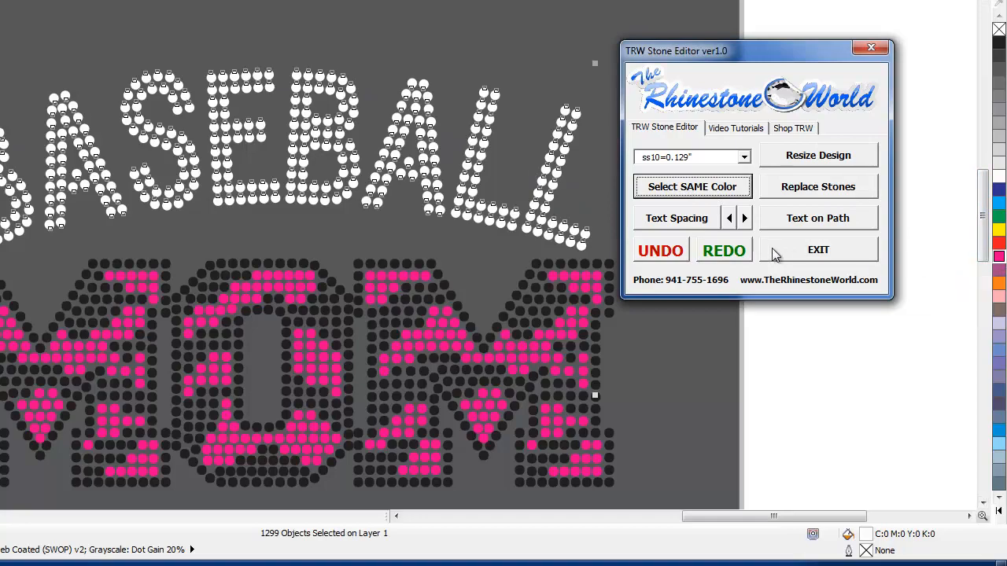
pyautogui.click(998, 229)
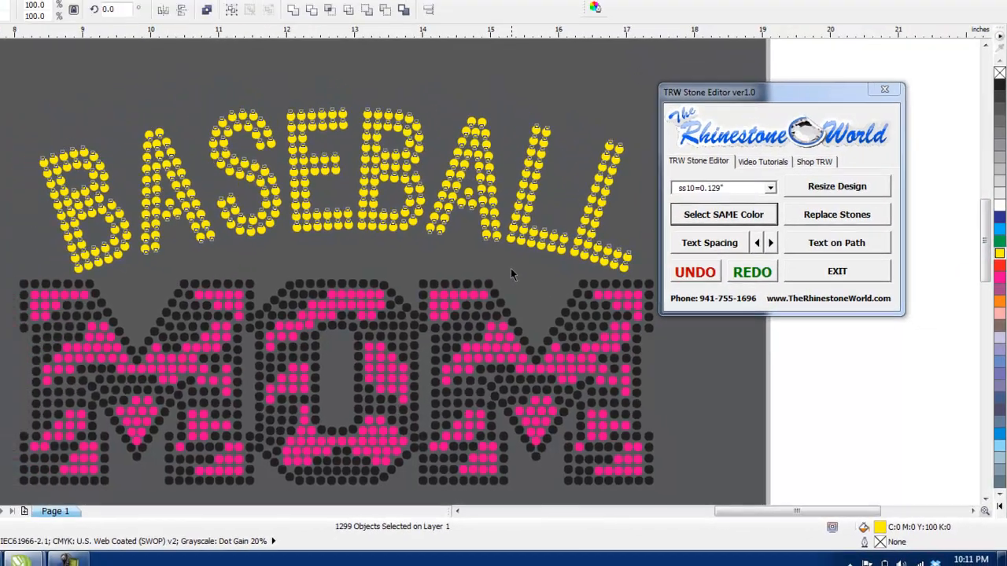
pyautogui.click(488, 258)
pyautogui.scroll(-1, 479, 254)
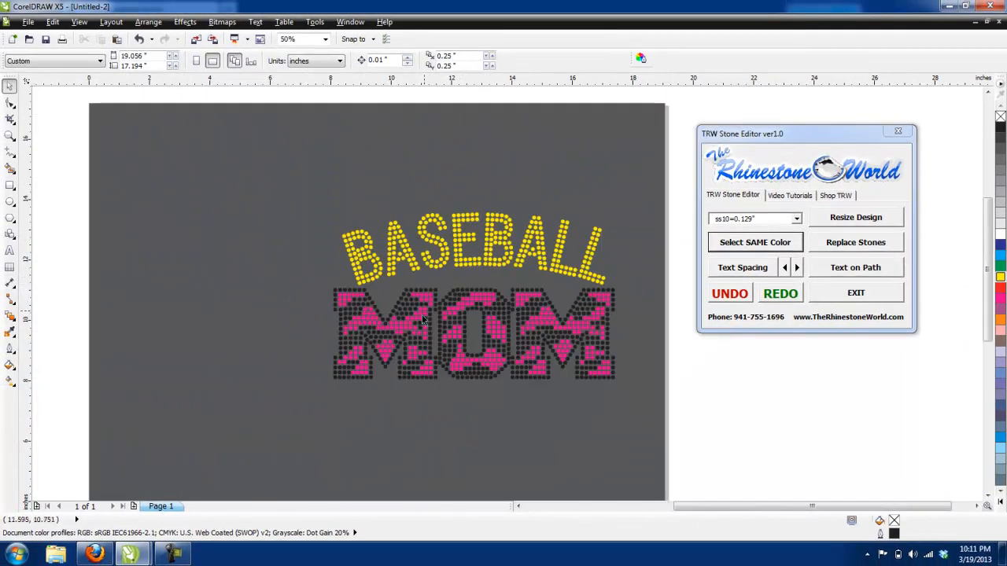
# - Select all black outline stones of MOM by same colour, fill them with white, and clear the selection
pyautogui.scroll(1, 549, 315)
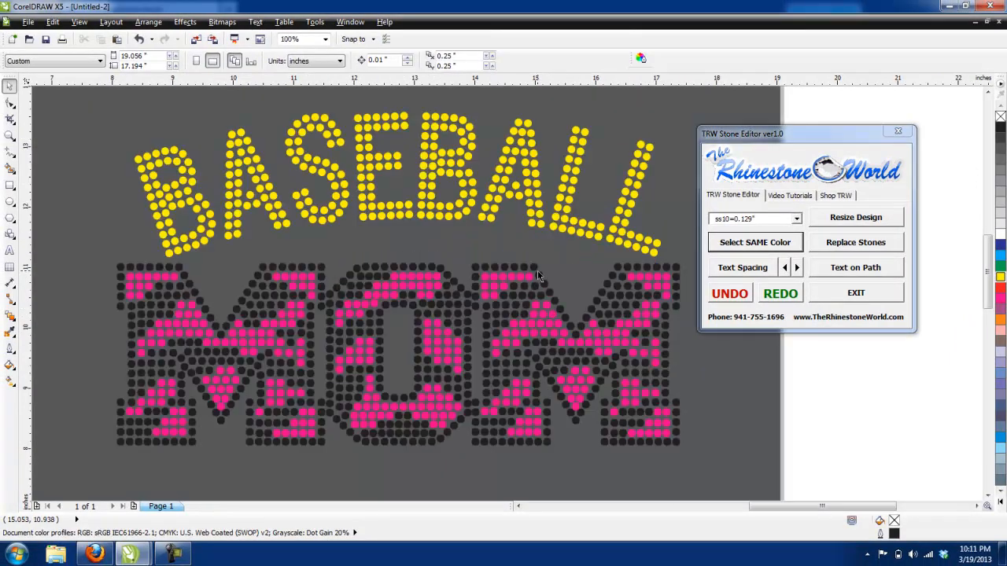
pyautogui.click(533, 269)
pyautogui.click(750, 244)
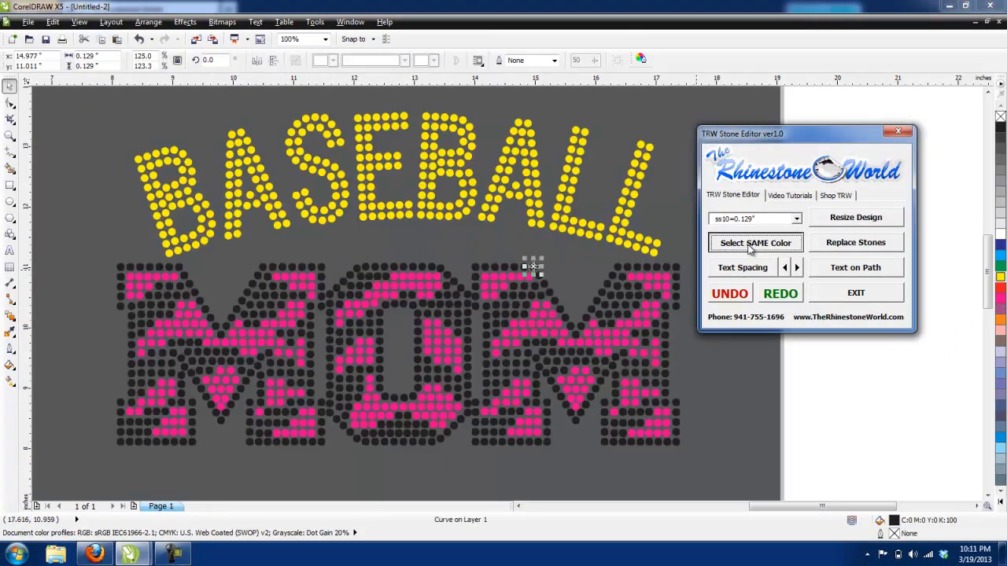
pyautogui.click(732, 377)
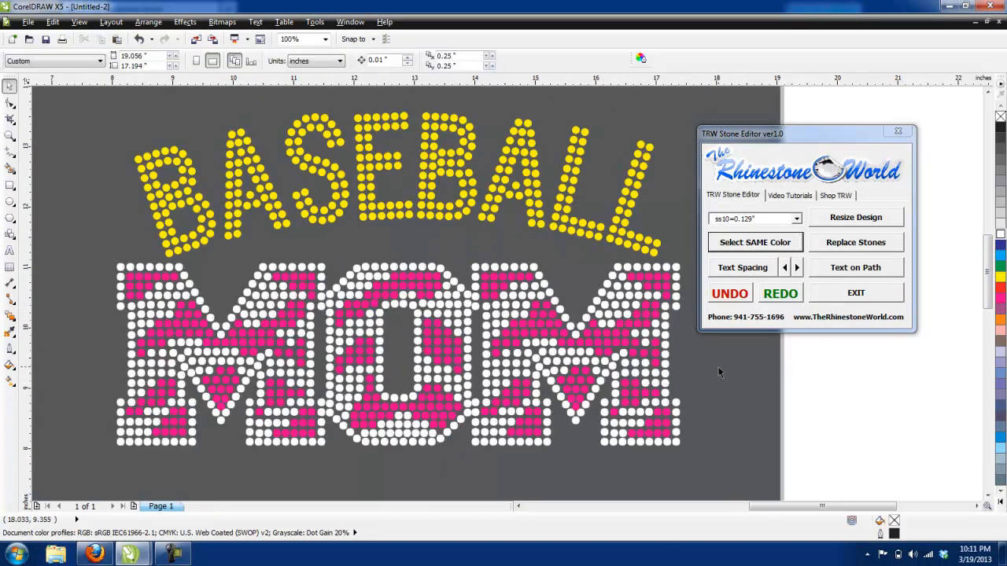
pyautogui.scroll(-1, 718, 367)
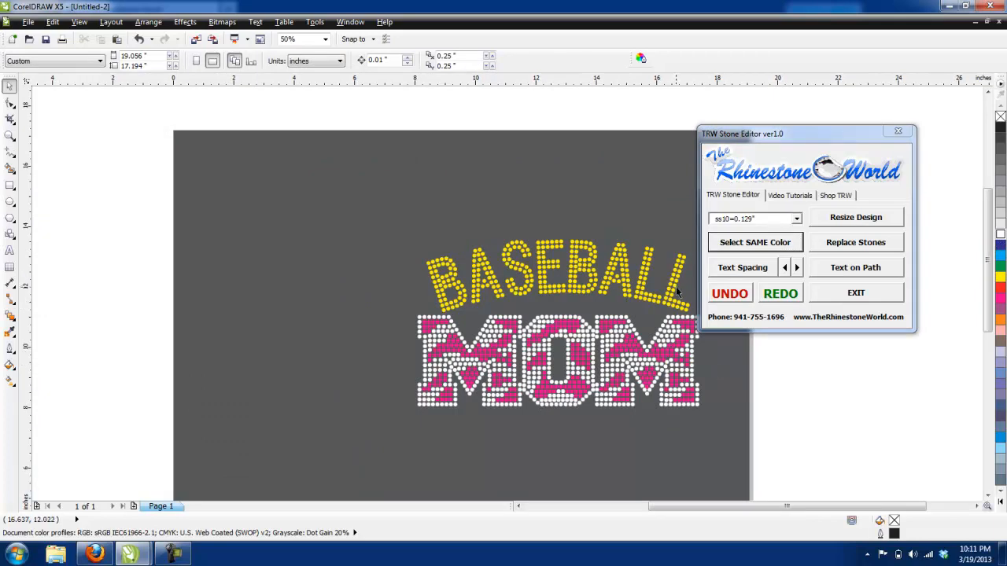
pyautogui.scroll(1, 672, 326)
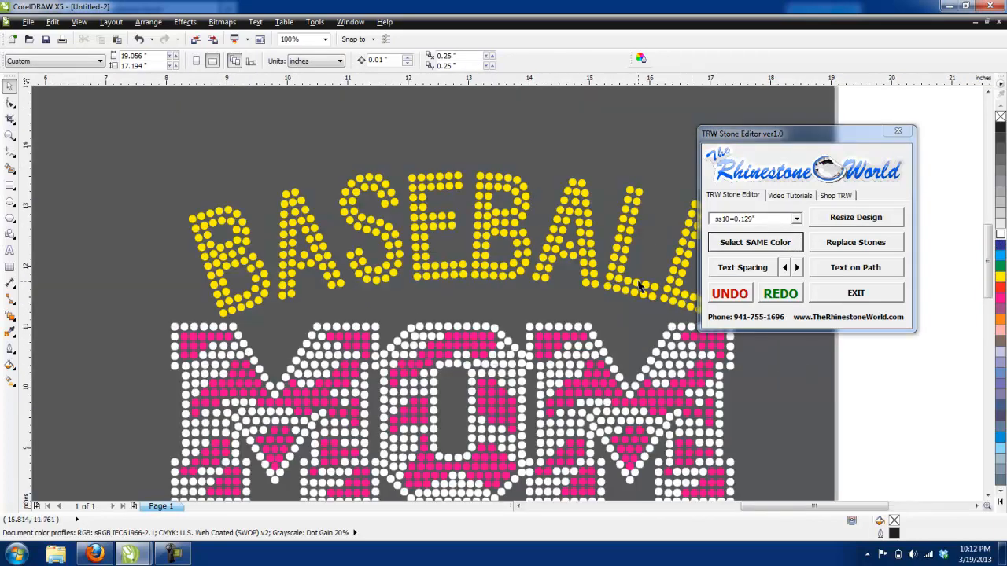
pyautogui.scroll(-1, 641, 290)
pyautogui.scroll(1, 712, 363)
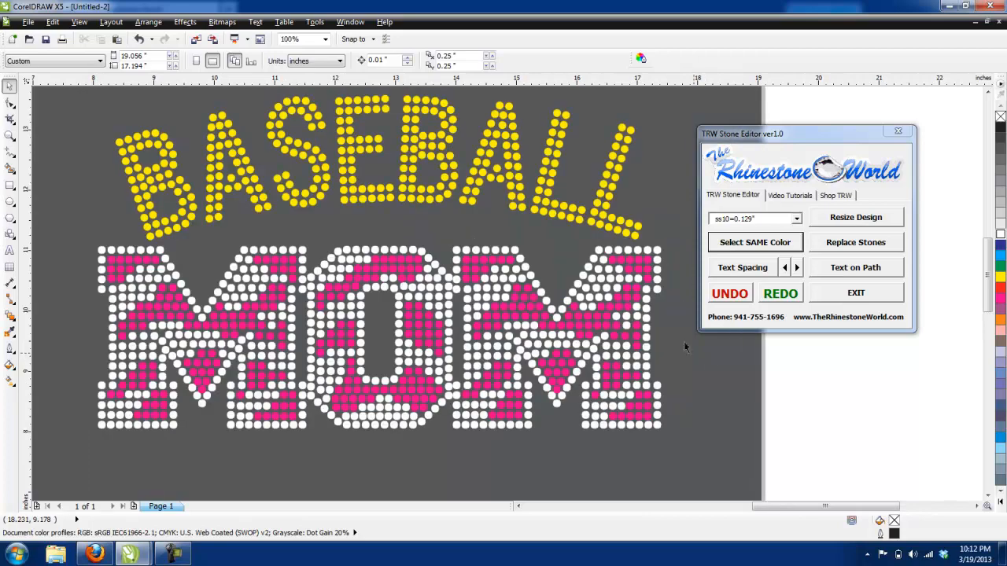
# - Select all the yellow BASEBALL stones above MOM and delete them
pyautogui.scroll(-1, 469, 258)
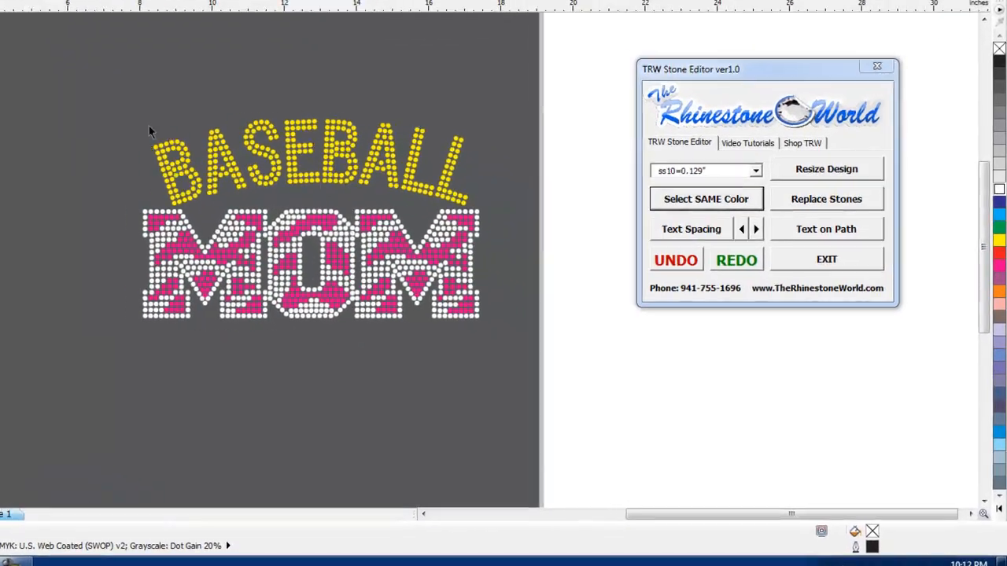
pyautogui.moveTo(253, 166); pyautogui.dragTo(576, 247)
pyautogui.moveTo(471, 193); pyautogui.dragTo(474, 196)
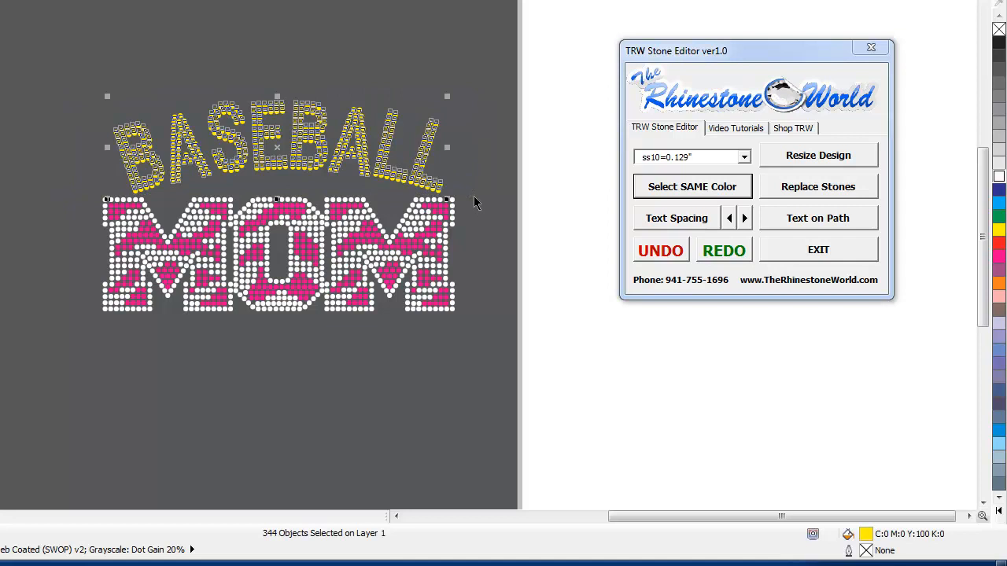
pyautogui.press('Delete')
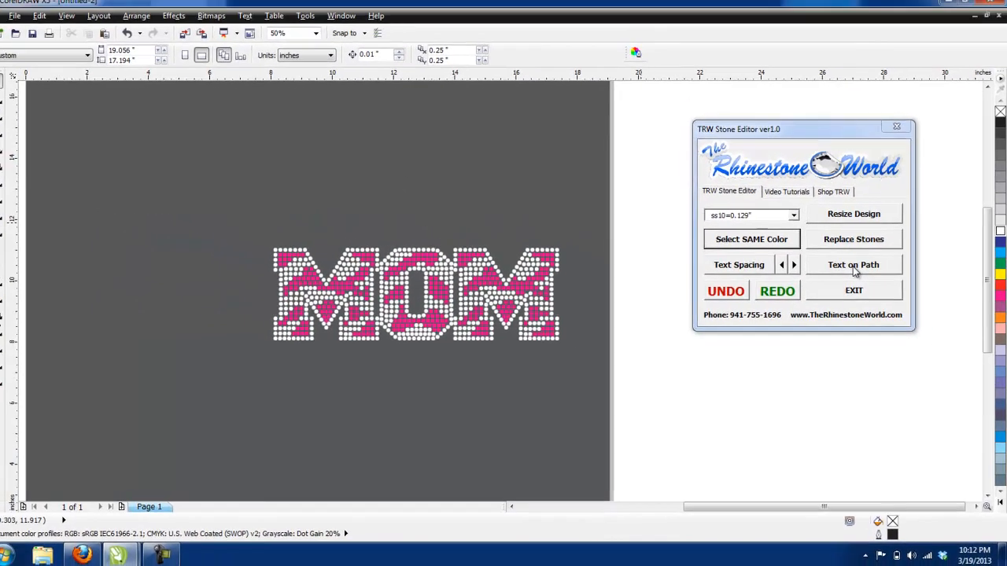
# - Add a new text on path with the Stone Editor and set its font to TRW MegaBling Font Pack 1 RF
pyautogui.click(819, 223)
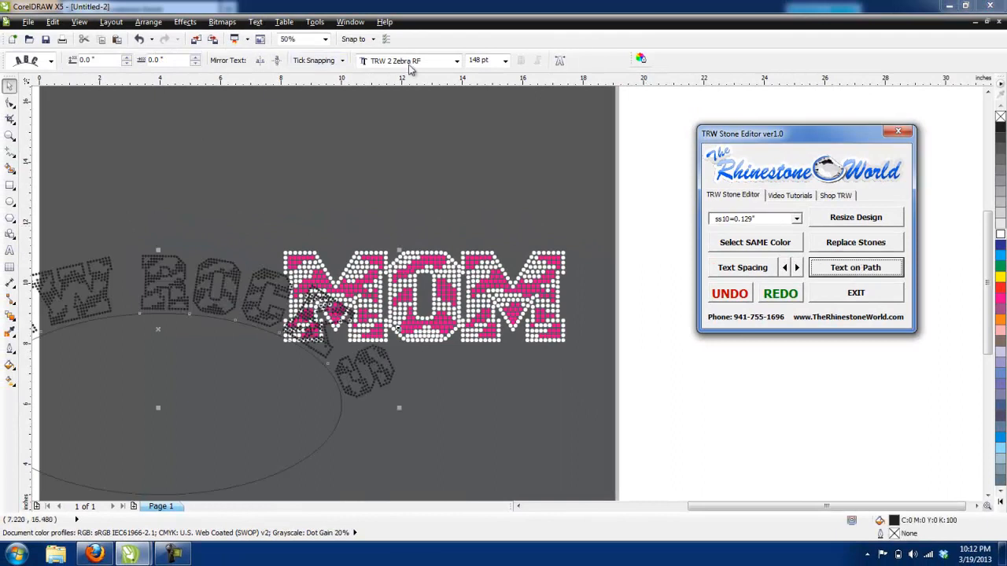
pyautogui.click(456, 63)
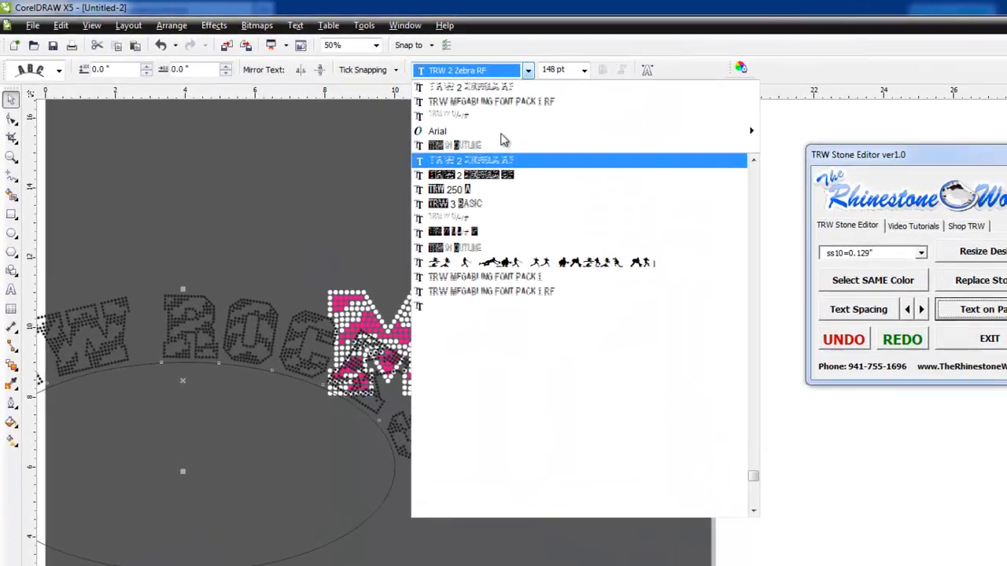
pyautogui.click(501, 134)
pyautogui.click(528, 72)
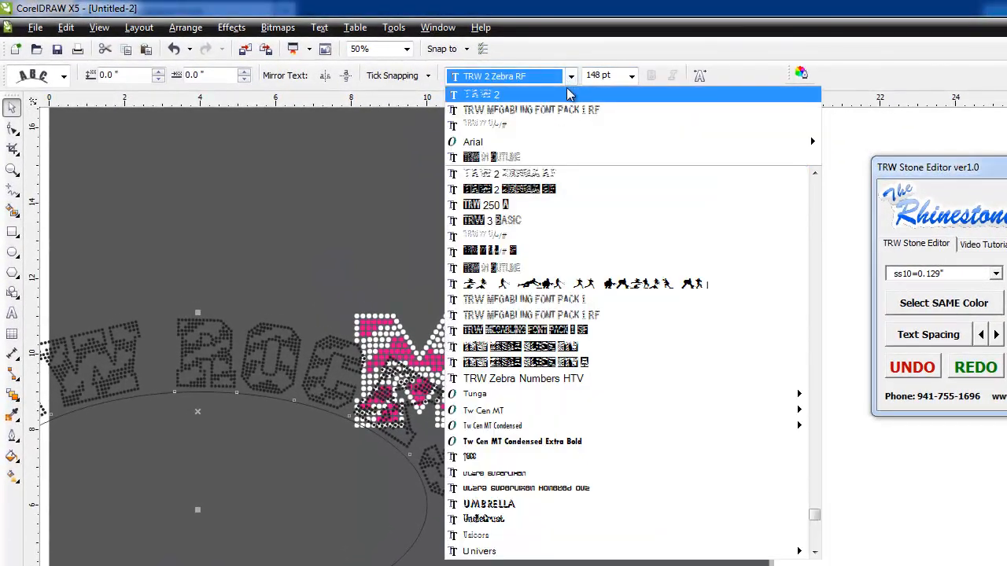
pyautogui.click(567, 108)
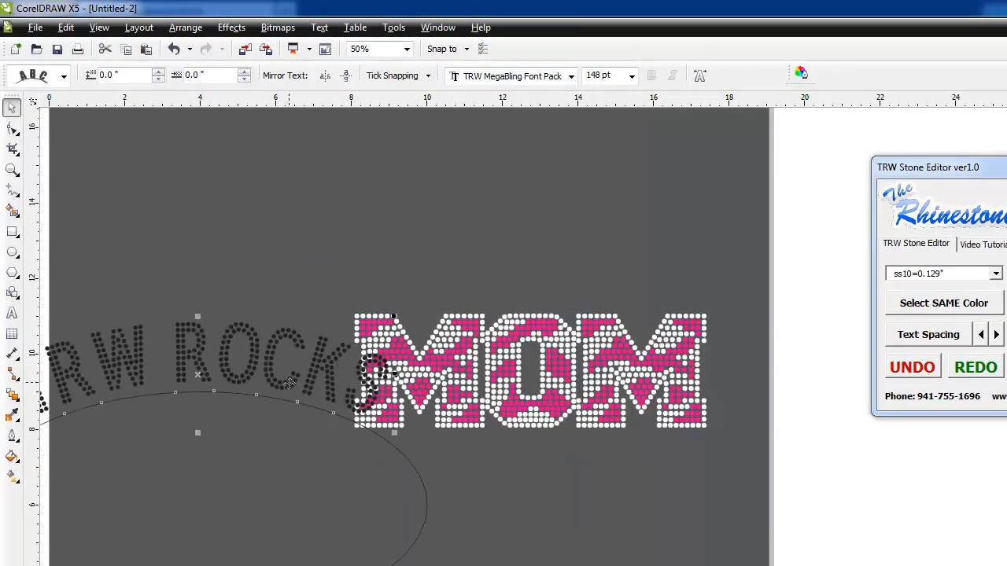
# - Centre the curved text's ellipse on MOM and replace the TRW ROCKS text with RAIDERS
pyautogui.click(435, 462)
pyautogui.moveTo(441, 452); pyautogui.dragTo(754, 374)
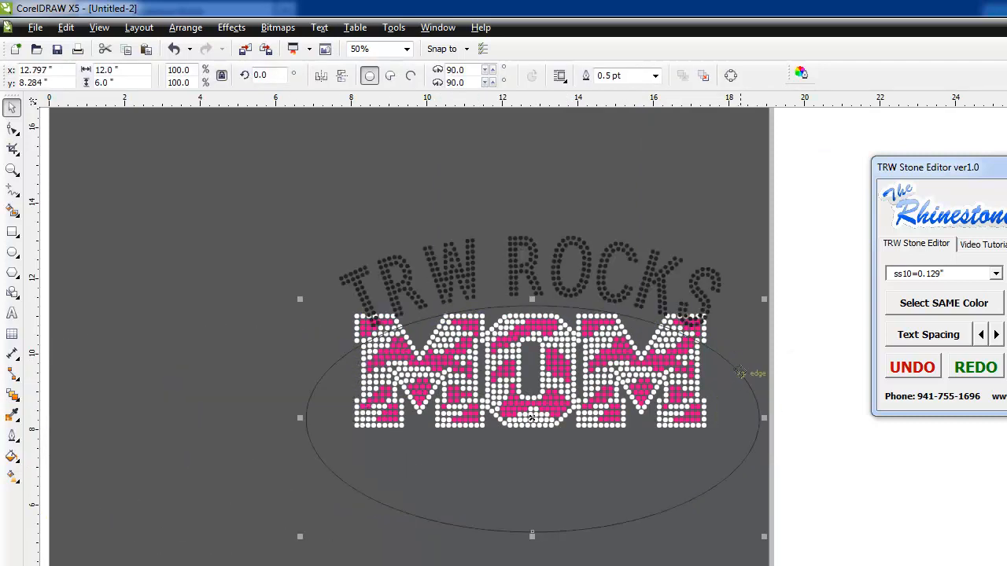
pyautogui.click(462, 286)
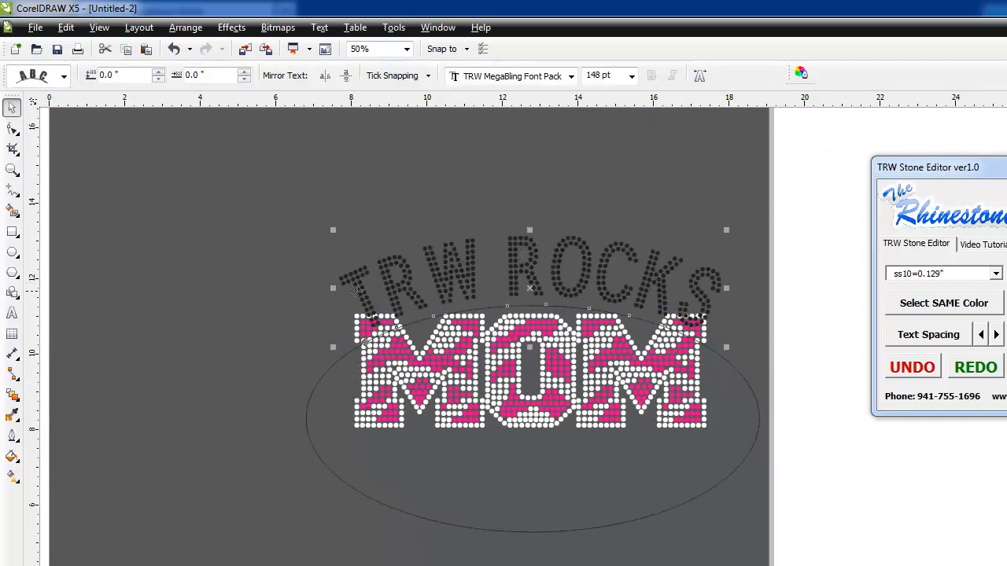
pyautogui.press('F8')
pyautogui.moveTo(358, 291); pyautogui.dragTo(767, 326)
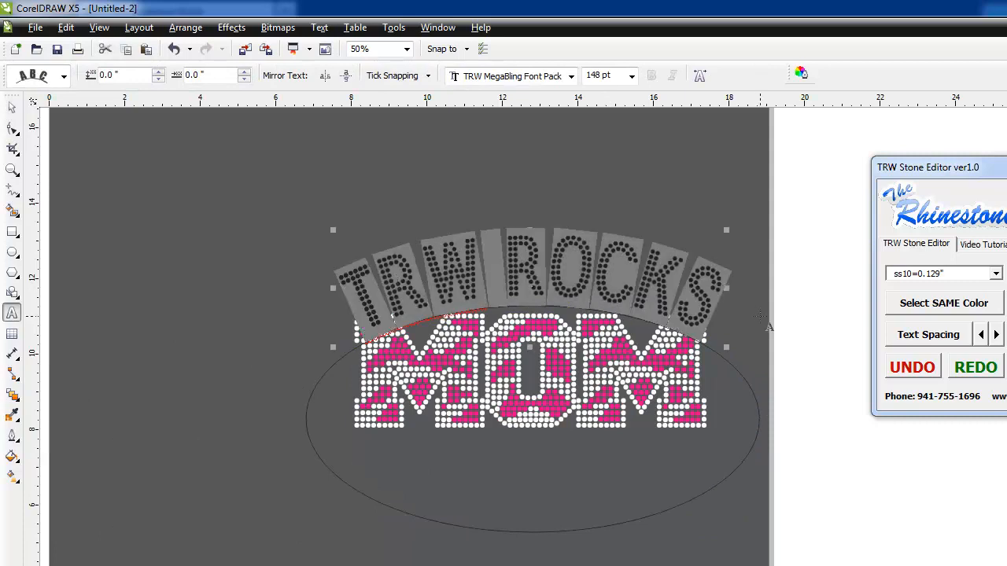
pyautogui.write('RA')
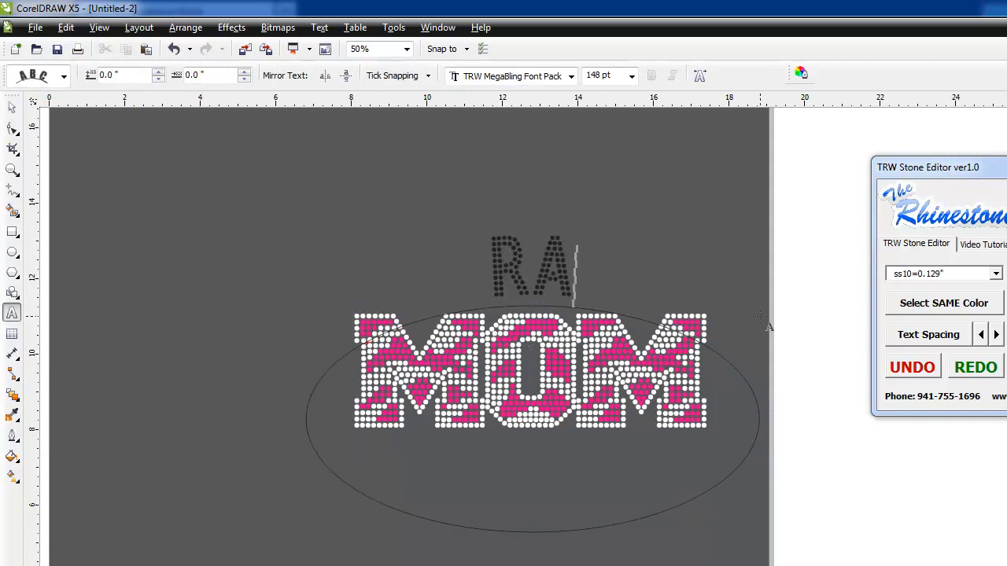
pyautogui.write('IDERS')
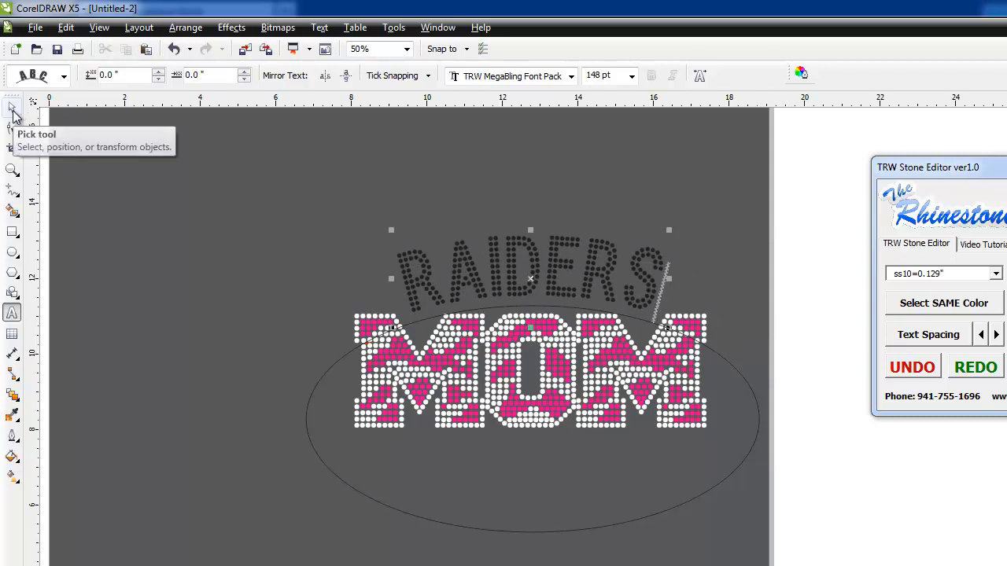
pyautogui.click(12, 107)
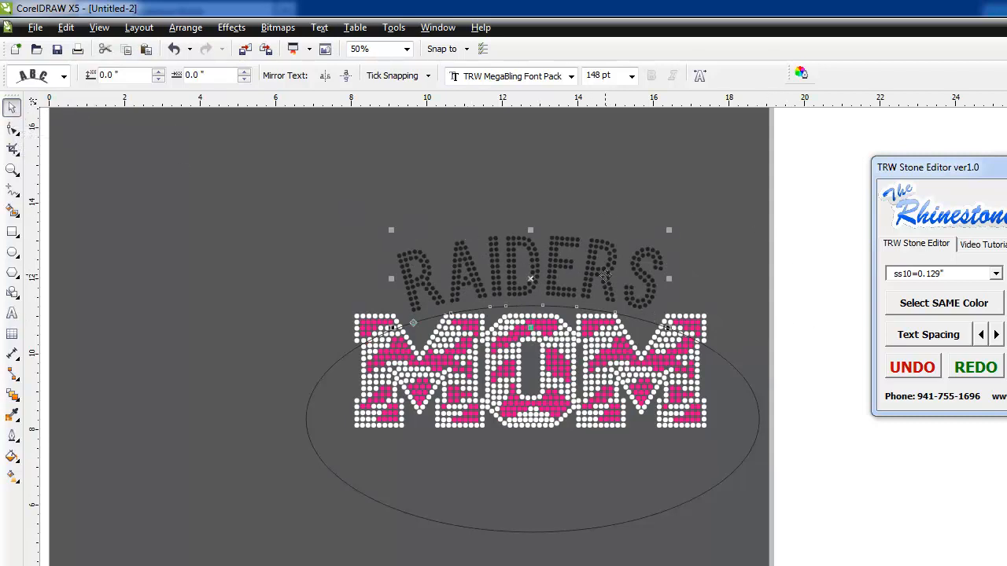
# - Replace the curved RAIDERS text with its three-row stone lettering and offset it 0.375" from the ellipse path
pyautogui.moveTo(605, 276); pyautogui.dragTo(610, 268)
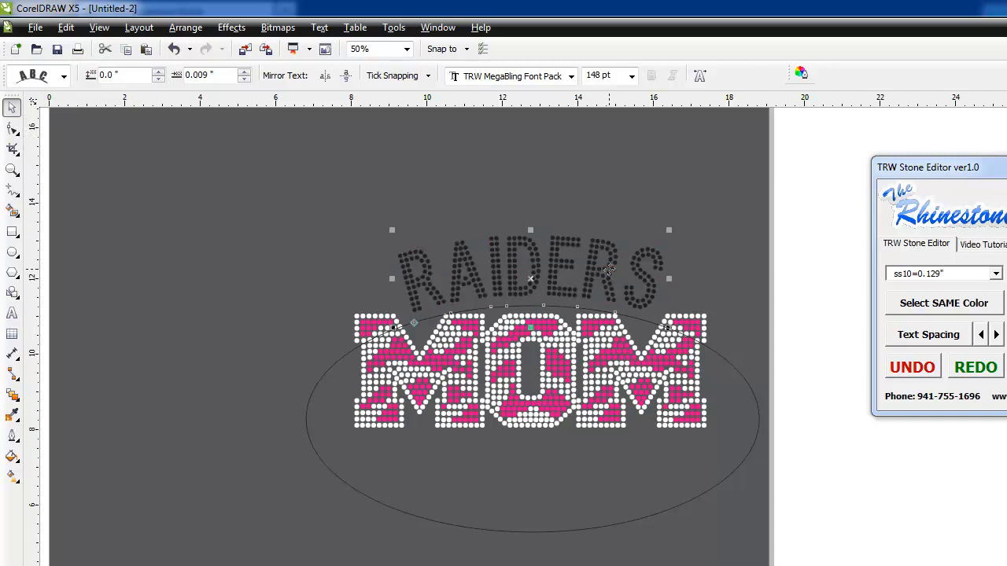
pyautogui.doubleClick(427, 278)
pyautogui.moveTo(407, 280); pyautogui.dragTo(673, 289)
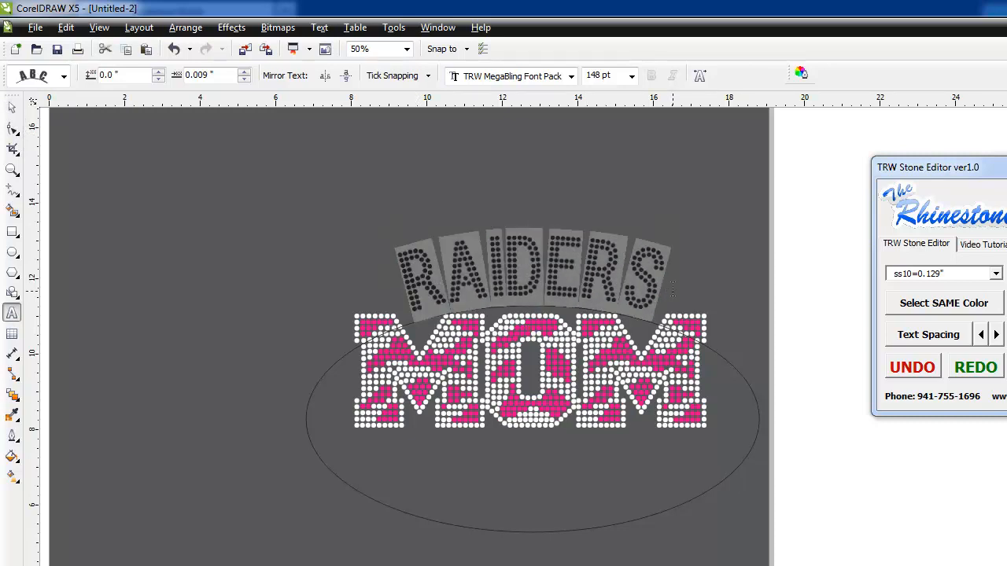
pyautogui.write('RAIDERS')
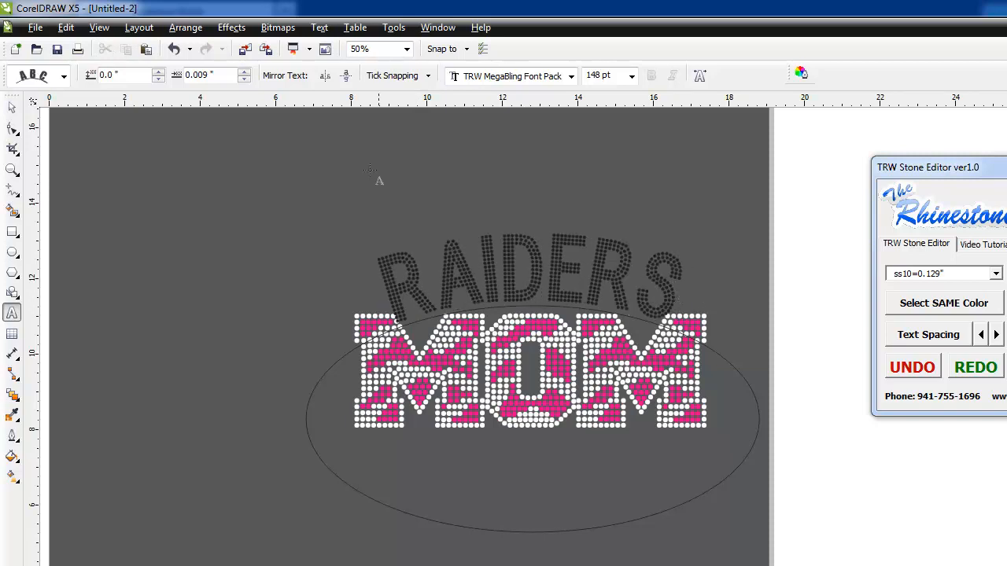
pyautogui.click(12, 107)
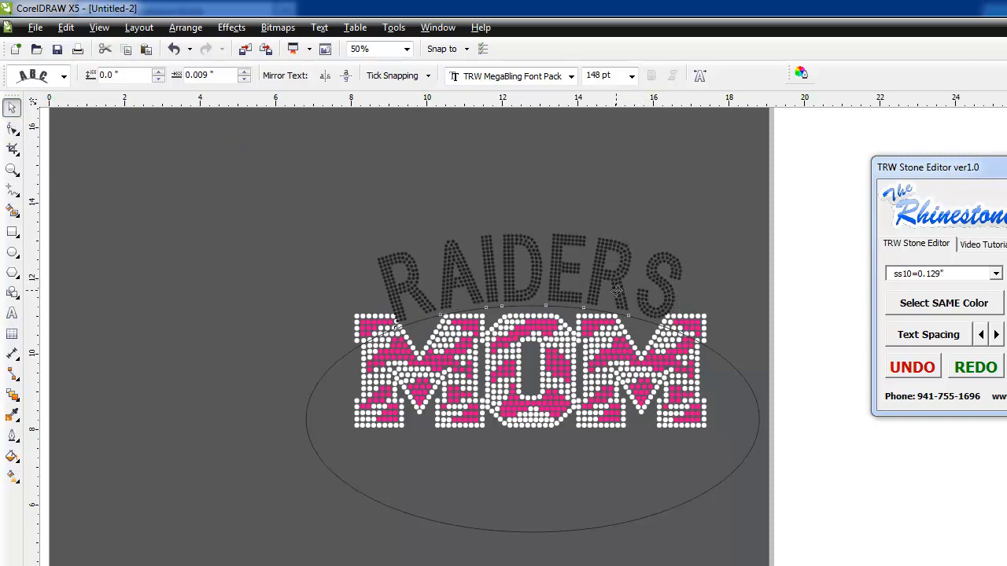
pyautogui.moveTo(617, 291); pyautogui.dragTo(617, 277)
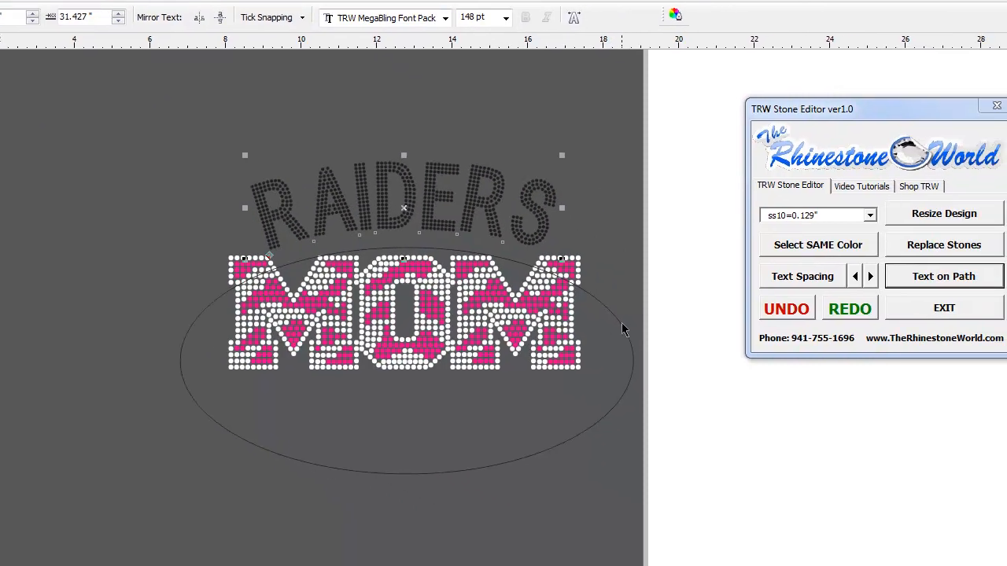
# - Shift the text's ellipse slightly upward, then resize the three-row RAIDERS design to ss10=0.129" stones and centre it above MOM
pyautogui.click(746, 377)
pyautogui.moveTo(491, 261); pyautogui.dragTo(492, 251)
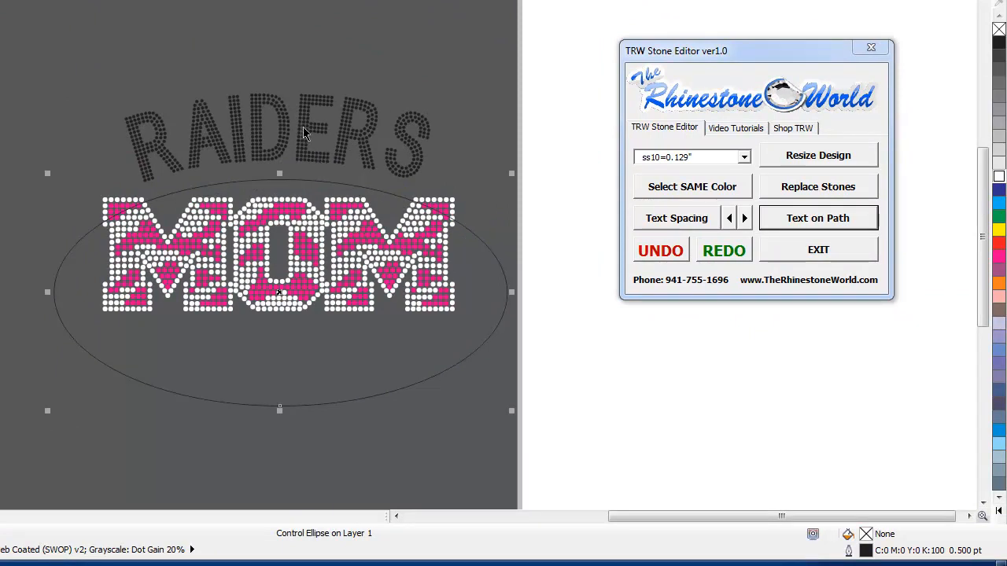
pyautogui.click(412, 161)
pyautogui.click(412, 161)
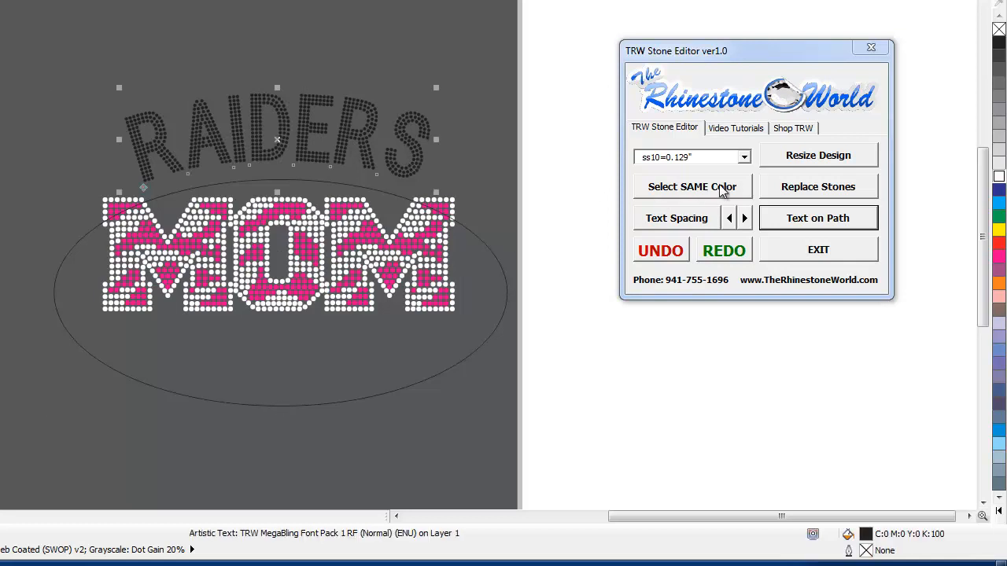
pyautogui.click(786, 159)
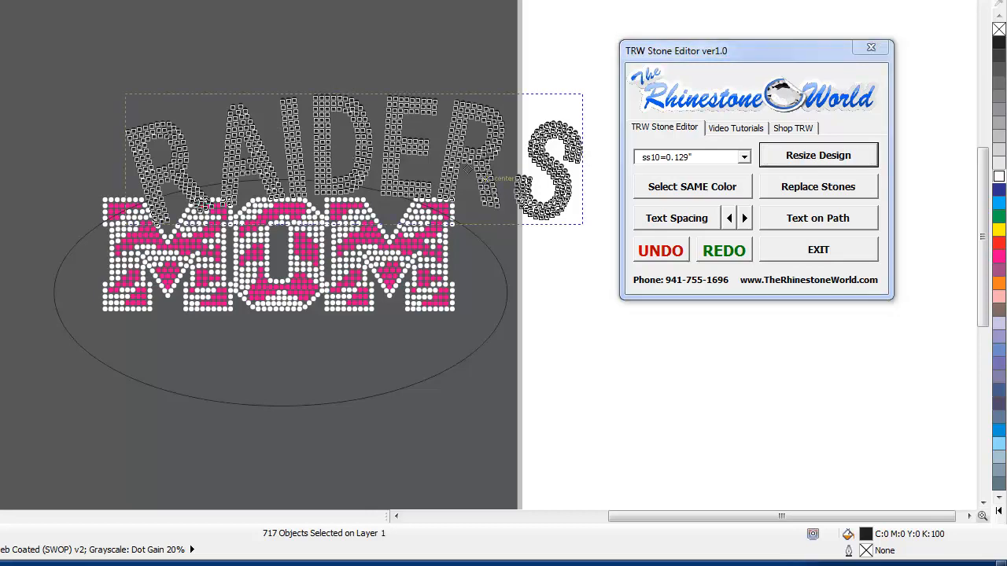
pyautogui.moveTo(495, 179); pyautogui.dragTo(419, 160)
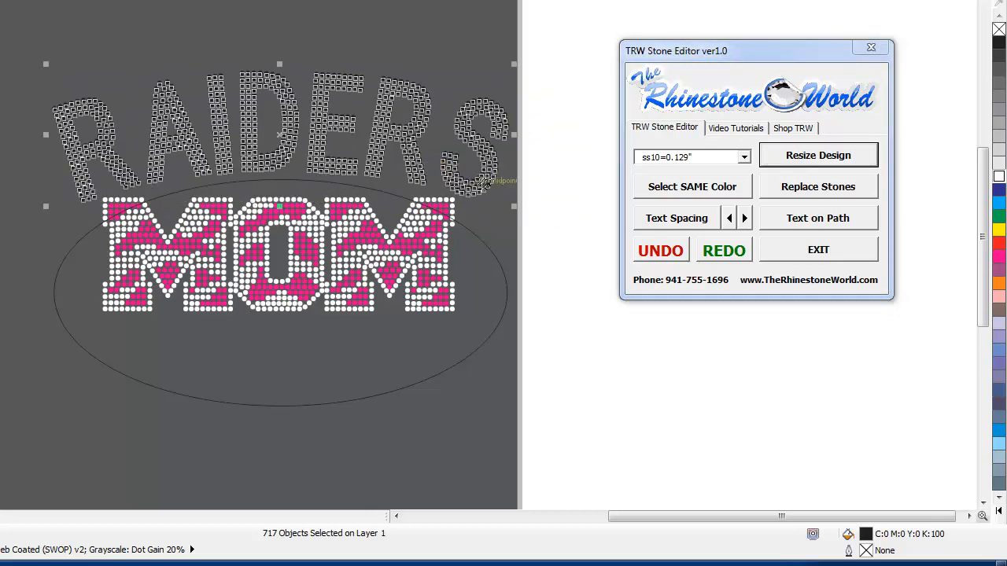
# - Deselect the resized RAIDERS stones and undo their move, their resizing and the ellipse shift
pyautogui.click(534, 206)
pyautogui.click(420, 162)
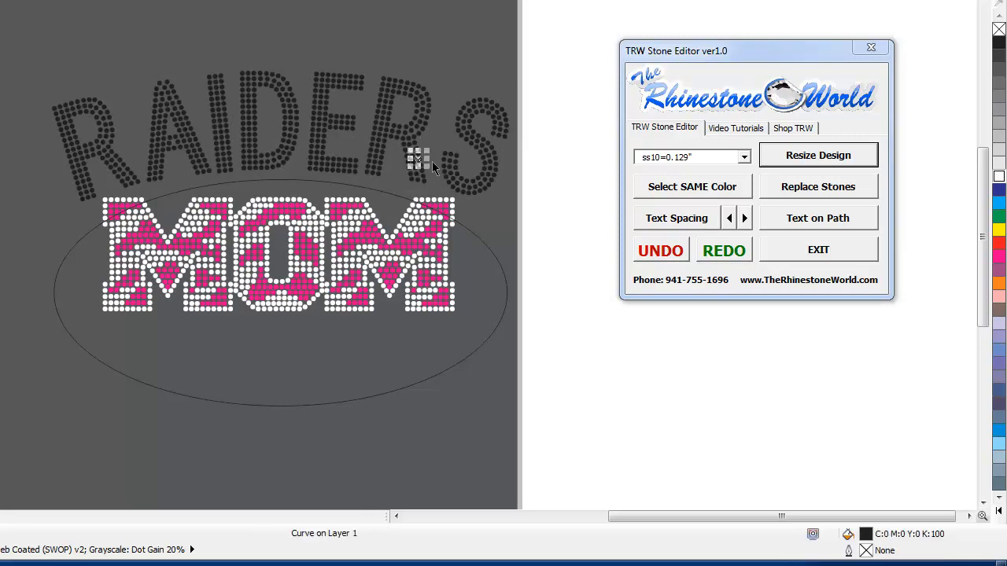
pyautogui.click(549, 201)
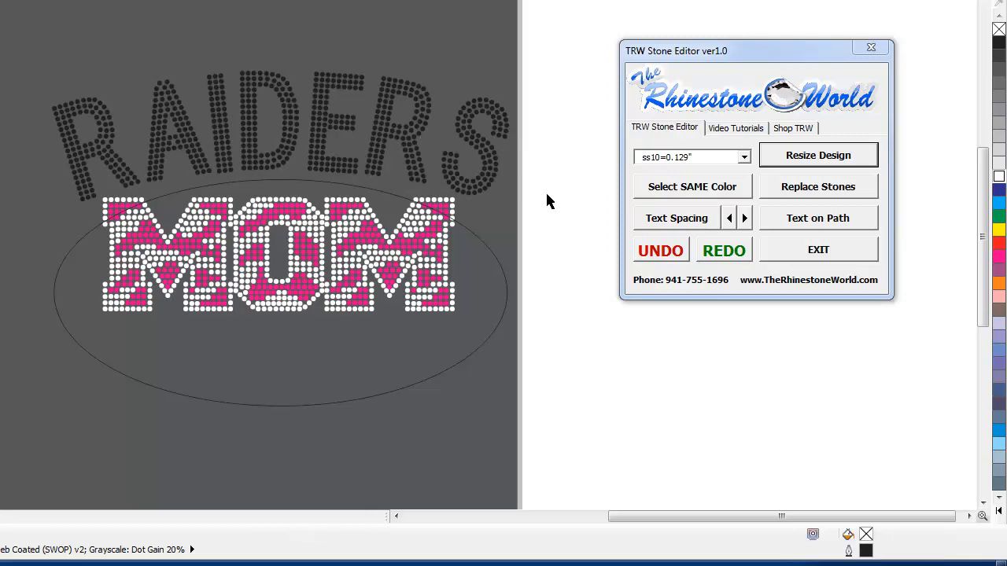
pyautogui.click(661, 253)
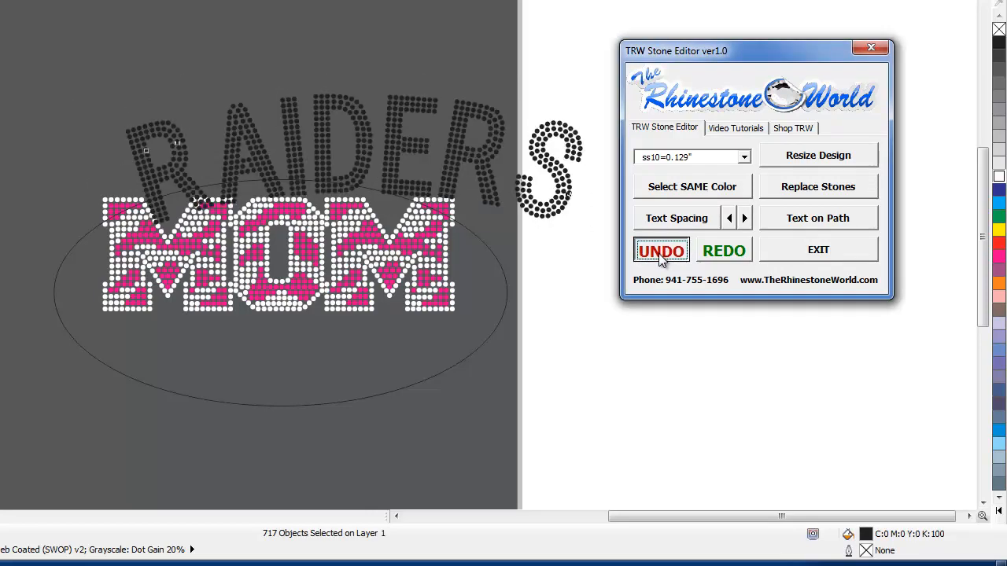
pyautogui.click(661, 253)
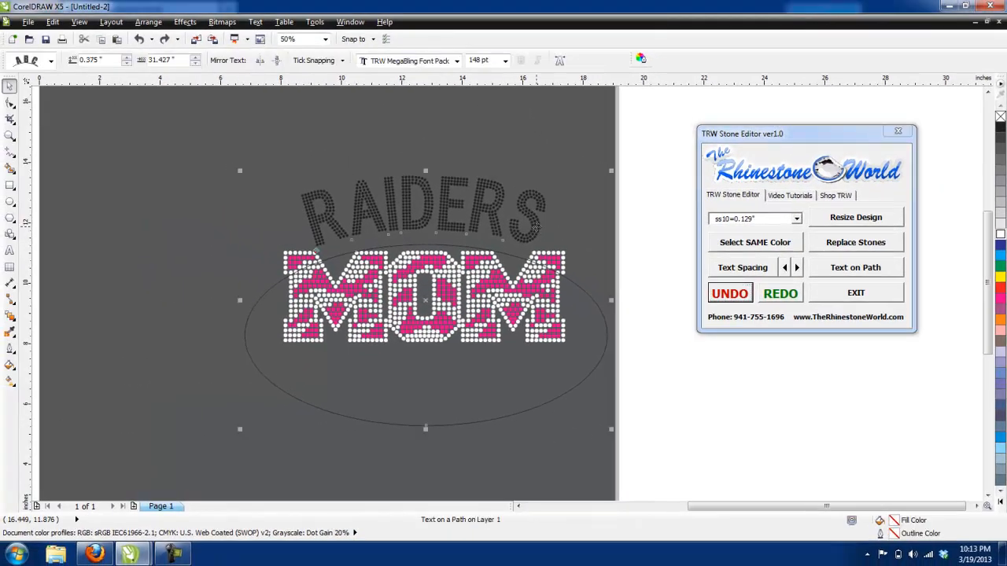
# - Retype the curved text above MOM as RAIDERS in the two-row stone lettering
pyautogui.doubleClick(538, 228)
pyautogui.moveTo(538, 227); pyautogui.dragTo(300, 225)
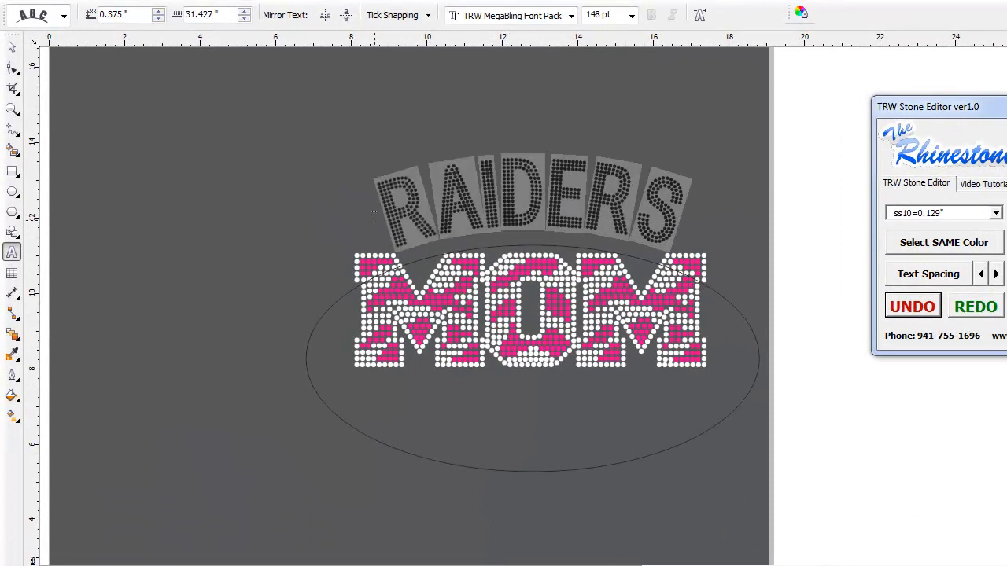
pyautogui.write('R')
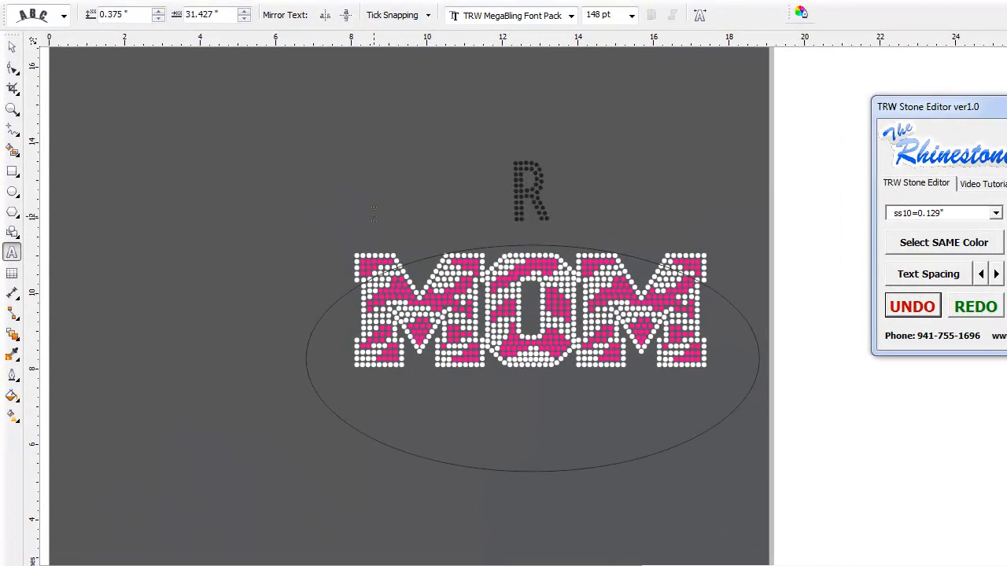
pyautogui.write('AIDERS')
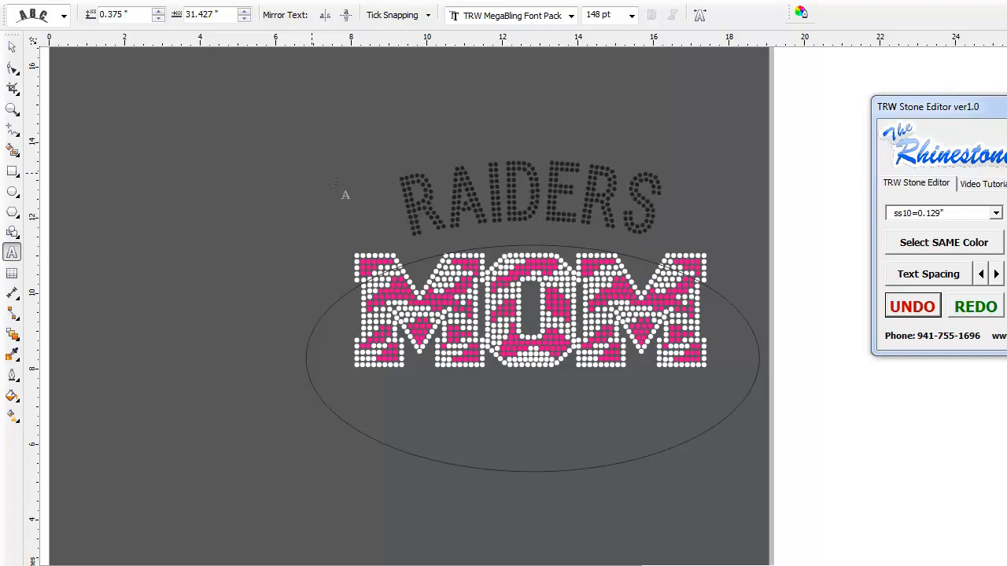
pyautogui.click(12, 47)
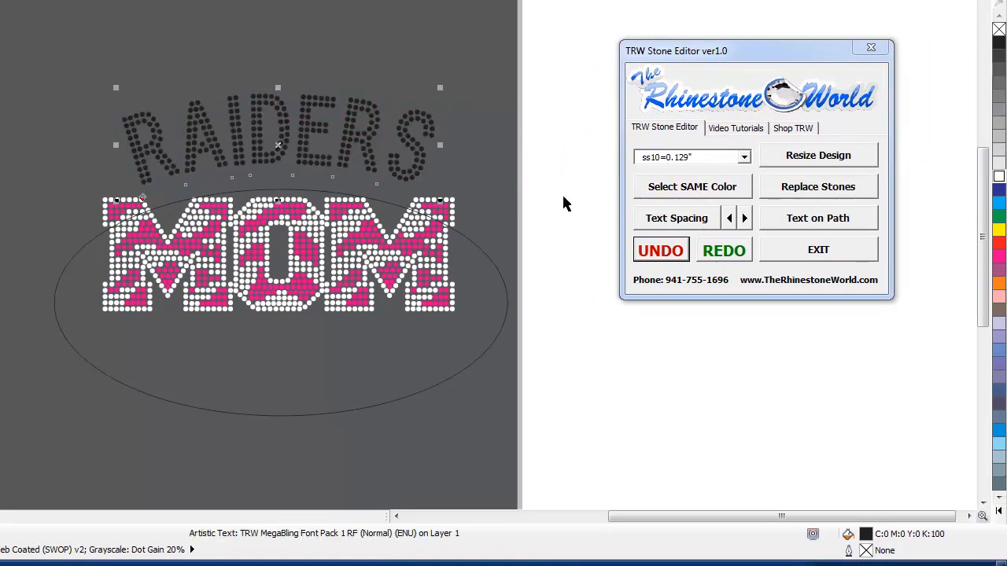
# - Widen the RAIDERS text spacing by one increment, then convert it to ss10=0.129" stones with Resize Design and fill them white
pyautogui.click(744, 218)
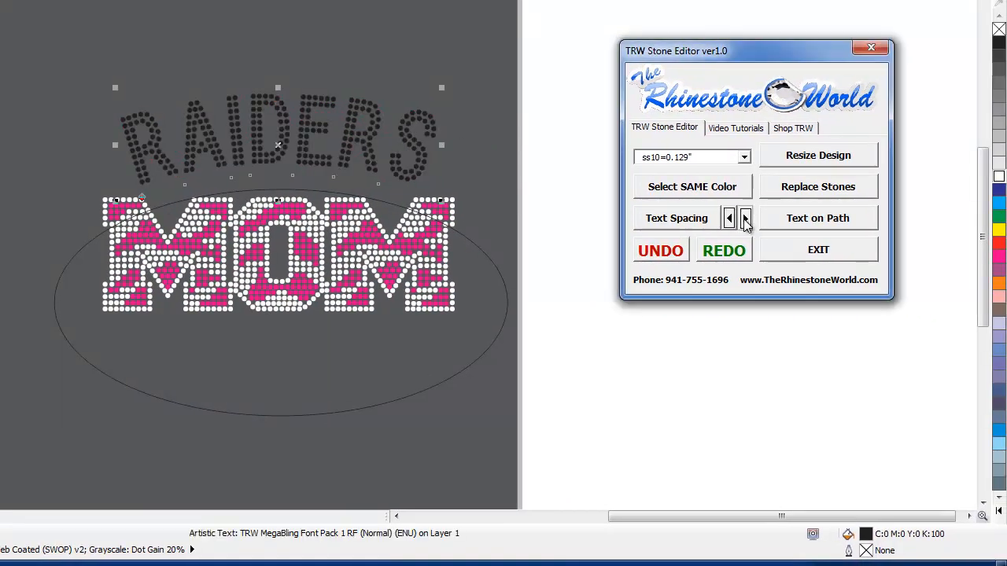
pyautogui.click(785, 159)
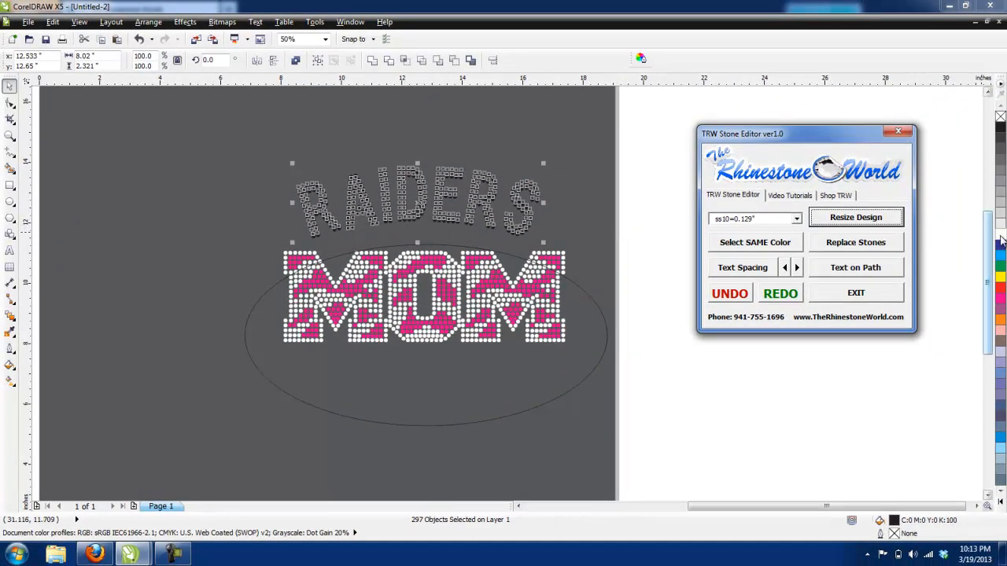
pyautogui.click(1001, 256)
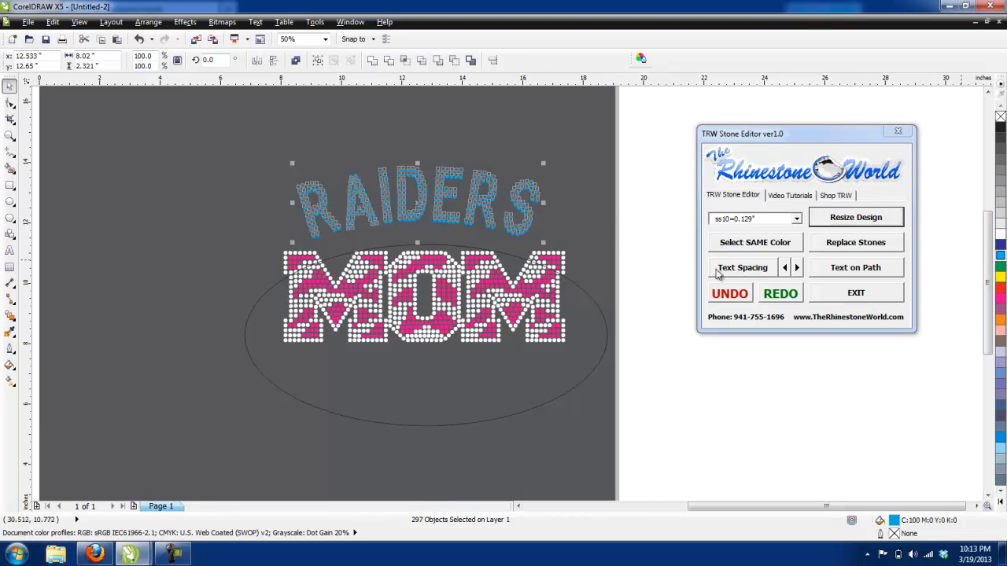
pyautogui.click(1000, 234)
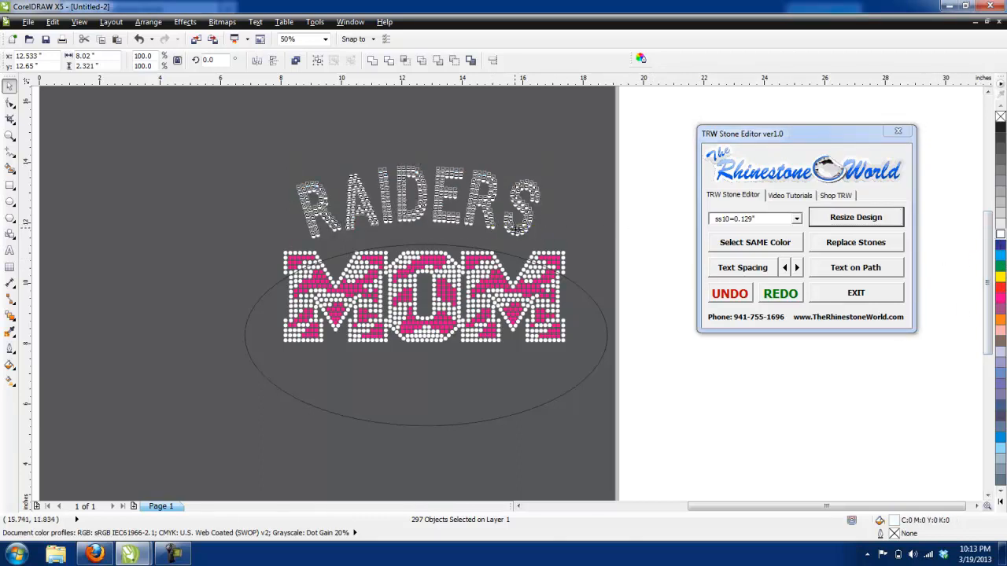
# - Move the white RAIDERS stones down closer to MOM and delete the leftover ellipse
pyautogui.moveTo(515, 226); pyautogui.dragTo(515, 240)
pyautogui.click(584, 290)
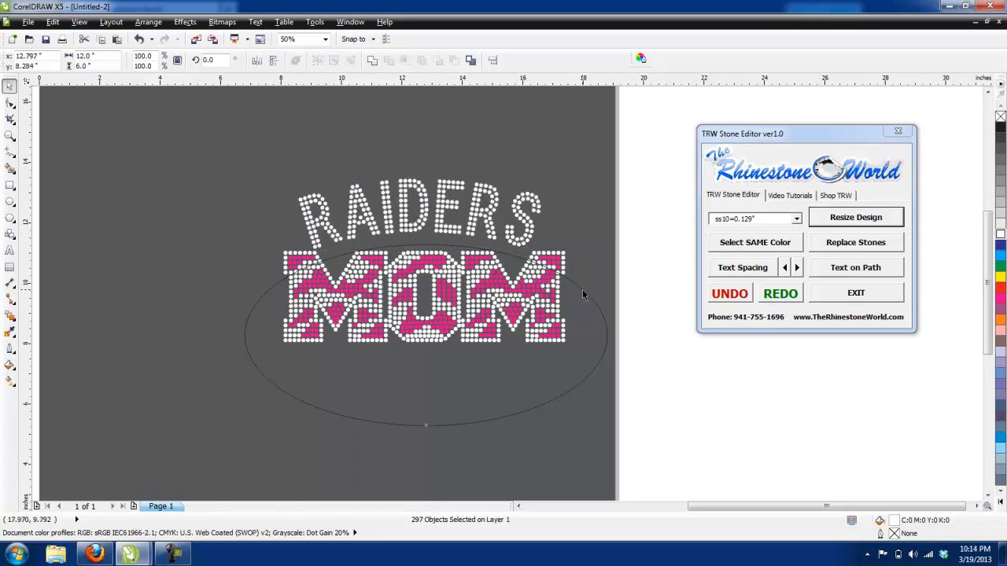
pyautogui.press('Delete')
# - Select all the white RAIDERS stones above MOM and delete them
pyautogui.scroll(-1, 592, 307)
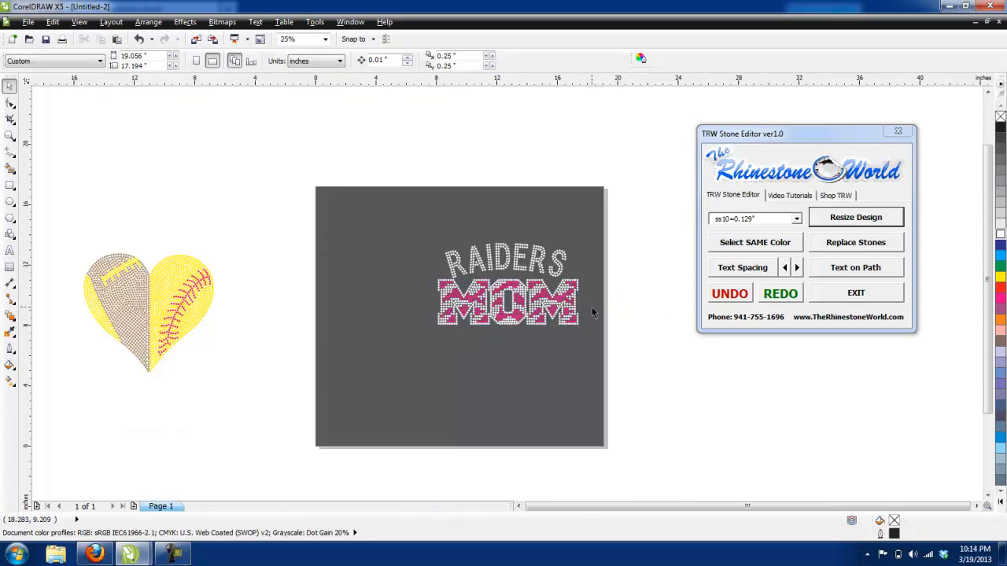
pyautogui.scroll(1, 553, 267)
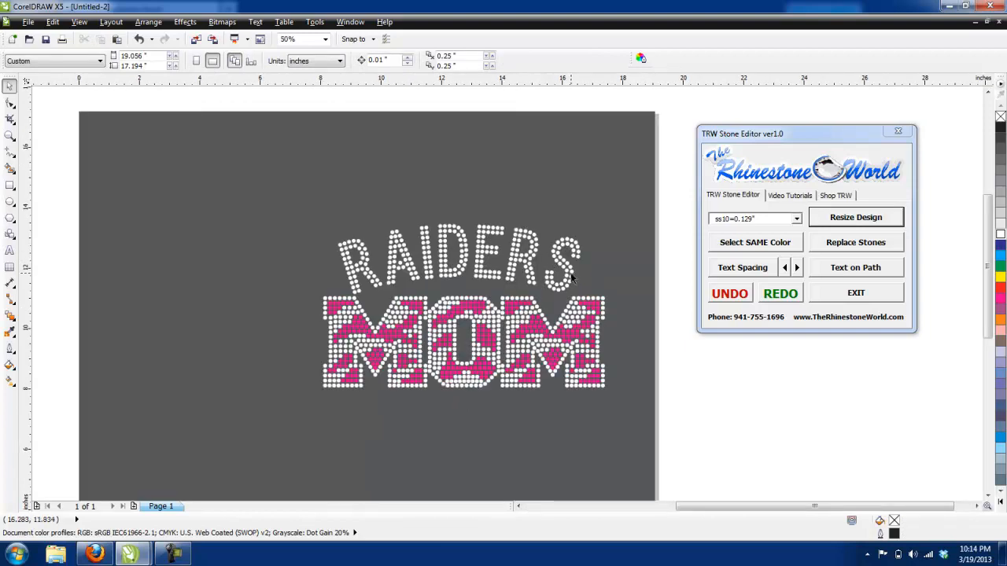
pyautogui.scroll(-1, 572, 278)
pyautogui.scroll(1, 572, 279)
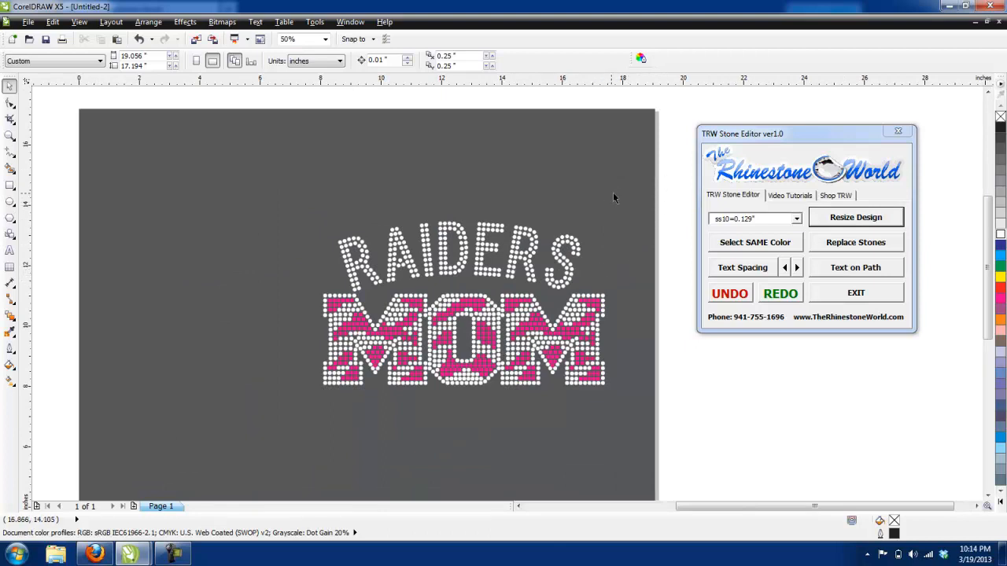
pyautogui.moveTo(667, 194); pyautogui.dragTo(337, 296)
pyautogui.press('Delete')
# - Replace a single misshapen pink stone in the upper part of the last M with a round ss10=0.129" stone
pyautogui.scroll(3, 526, 311)
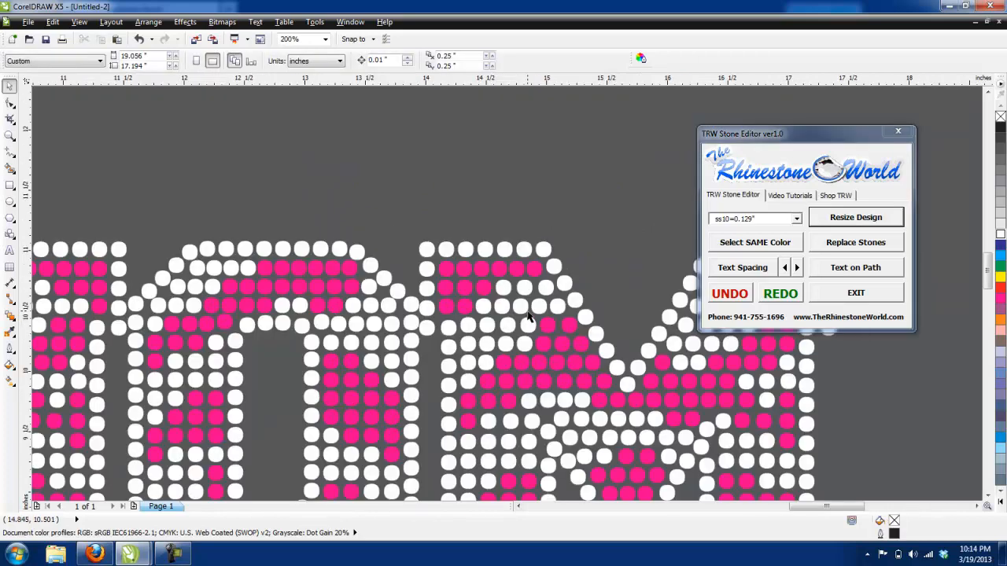
pyautogui.scroll(-1, 485, 354)
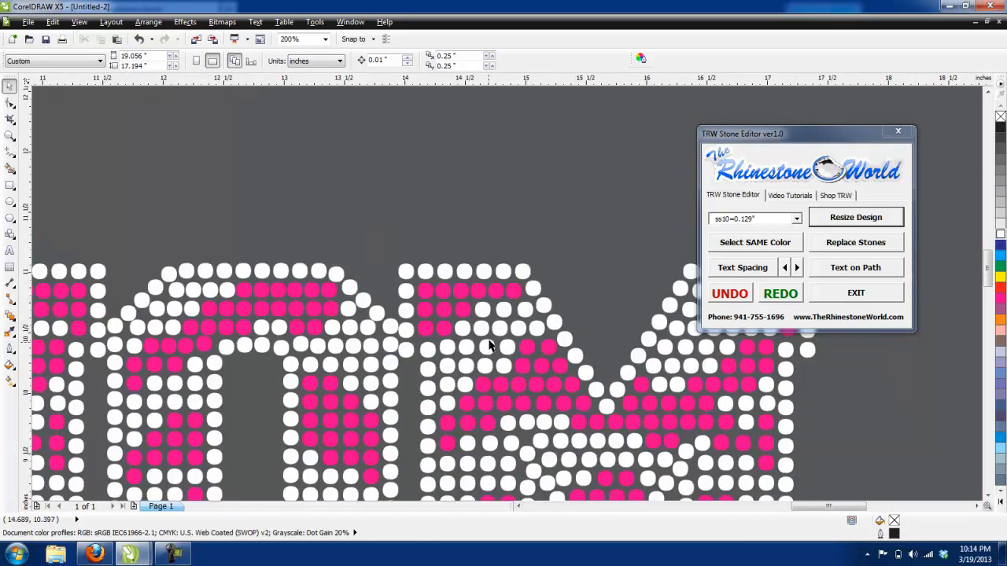
pyautogui.scroll(2, 519, 331)
pyautogui.scroll(-1, 514, 322)
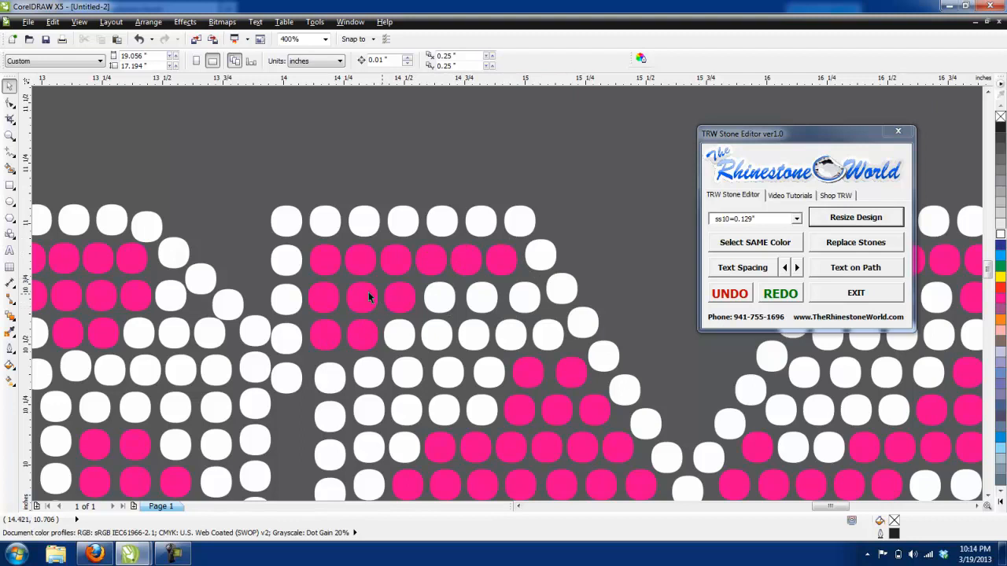
pyautogui.scroll(2, 368, 294)
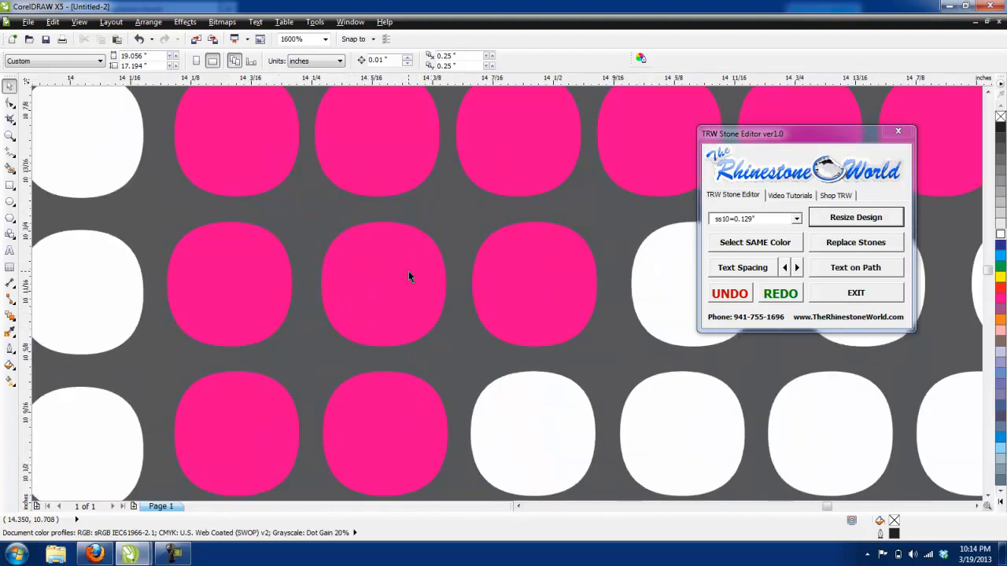
pyautogui.click(403, 301)
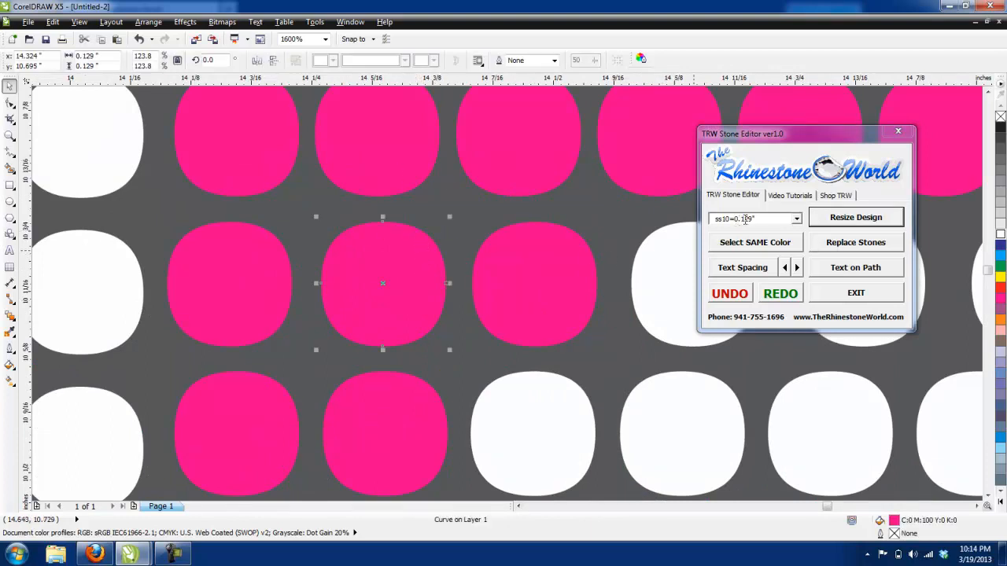
pyautogui.click(842, 240)
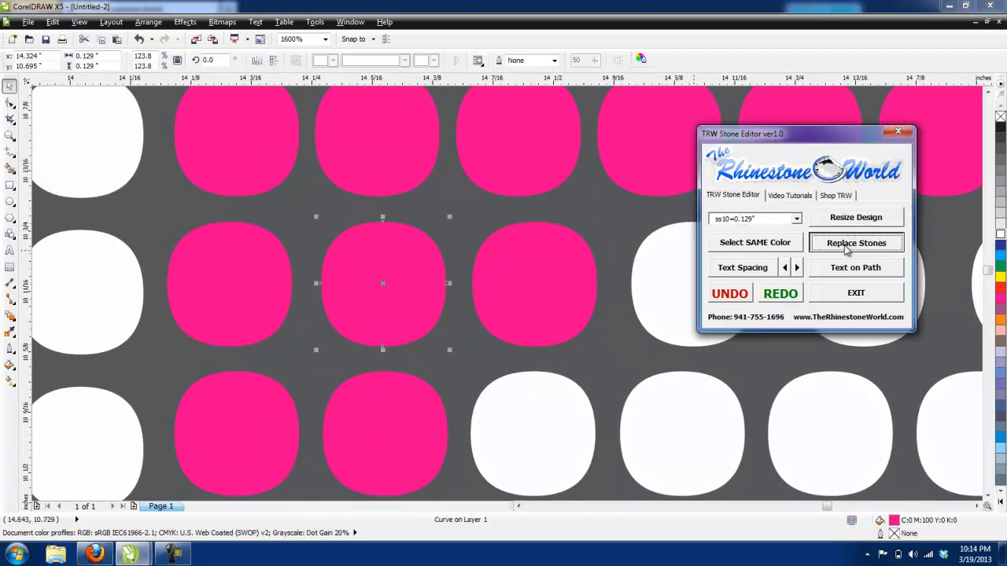
pyautogui.click(463, 238)
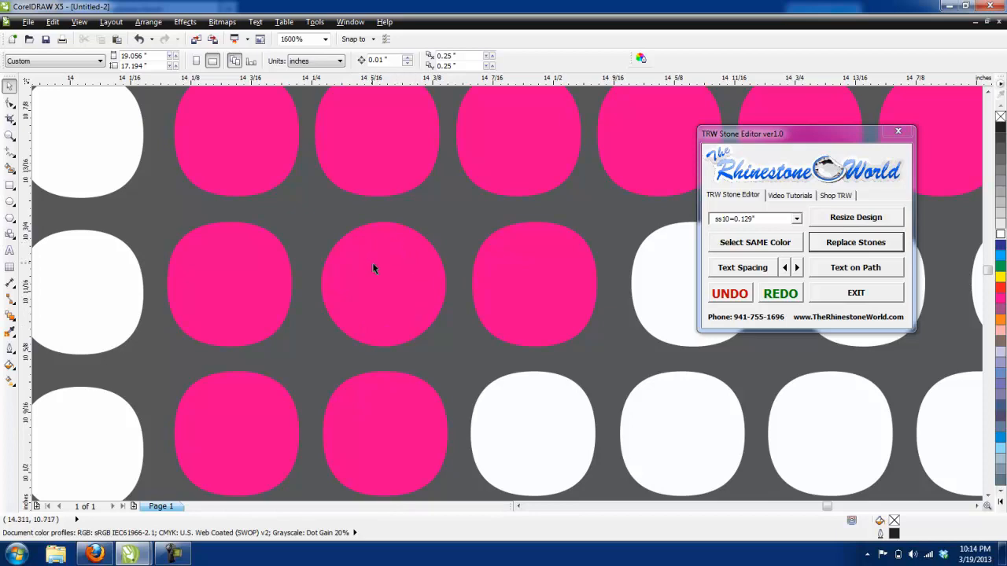
# - Replace the pink stone immediately right of the round one with another ss10=0.129" stone
pyautogui.click(532, 302)
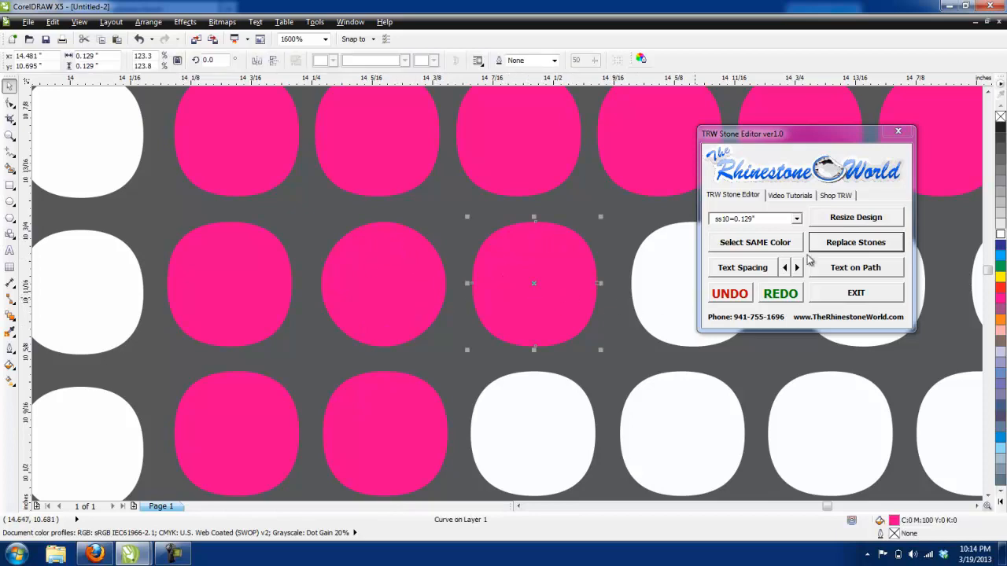
pyautogui.click(831, 250)
pyautogui.click(599, 234)
# - Select the entire MOM design and replace all its stones with round ss10=0.129" stones
pyautogui.scroll(-1, 616, 282)
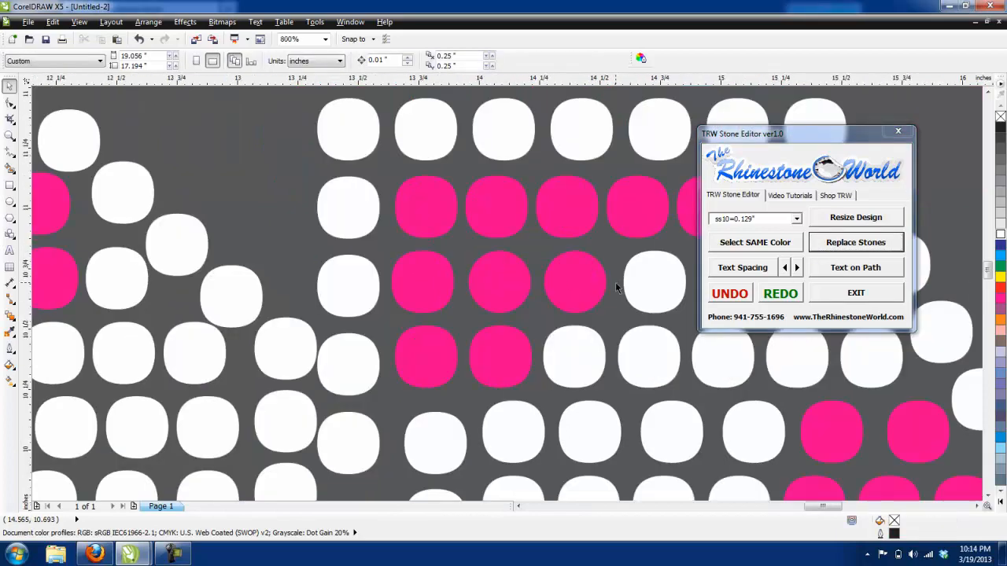
pyautogui.scroll(-4, 615, 282)
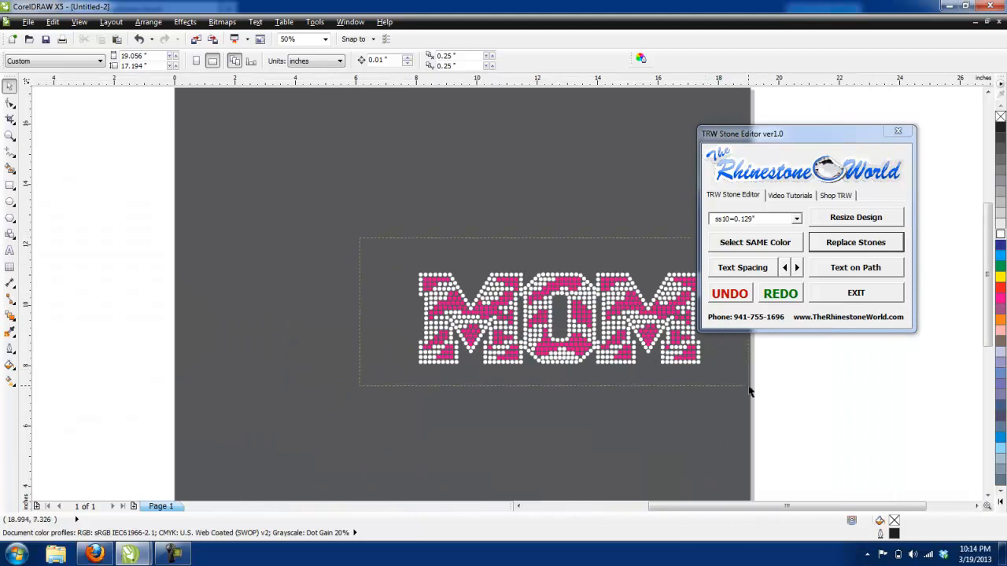
pyautogui.moveTo(749, 391); pyautogui.dragTo(749, 391)
pyautogui.click(850, 244)
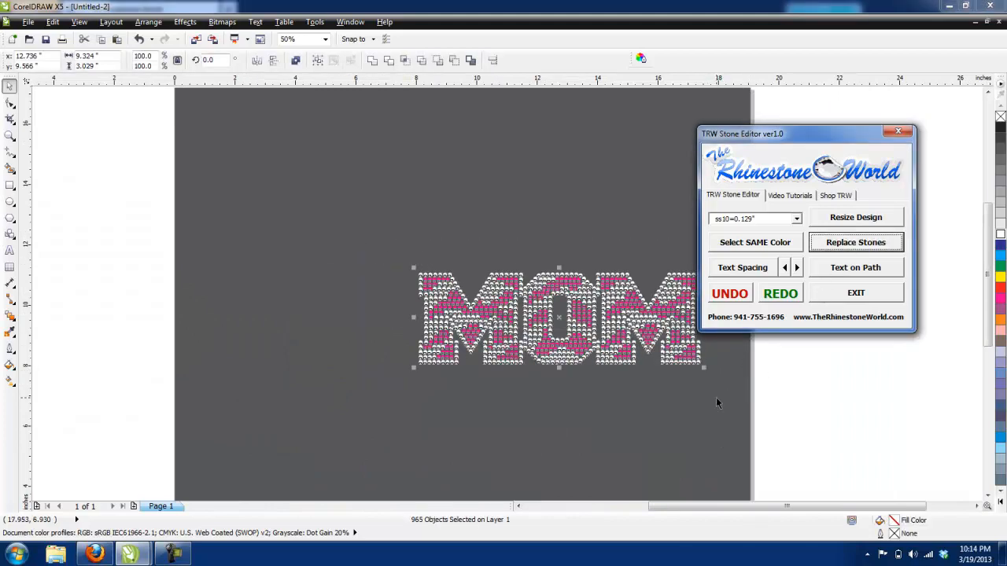
# - Check the size of a single replaced white stone in the middle of the last M
pyautogui.scroll(4, 652, 328)
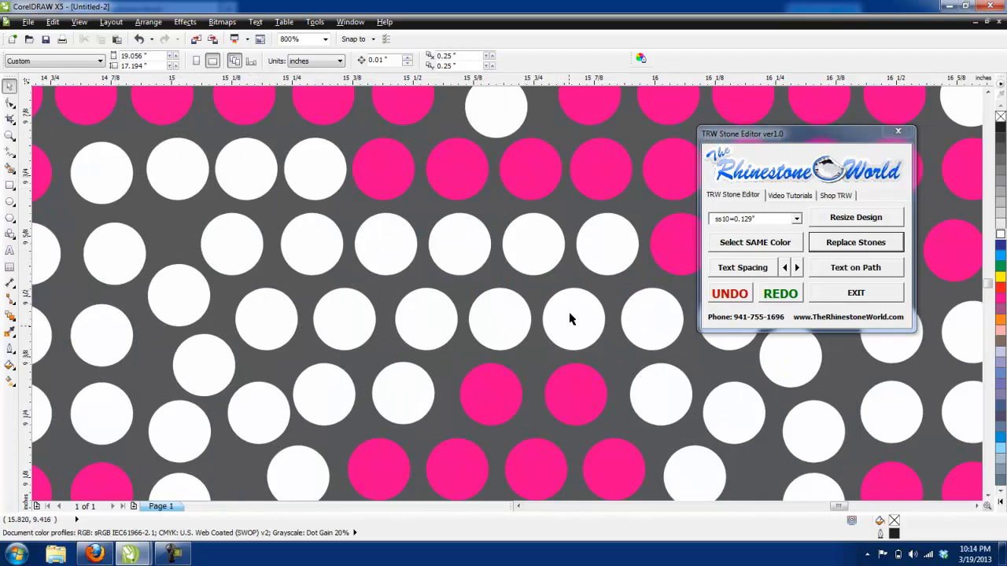
pyautogui.click(495, 334)
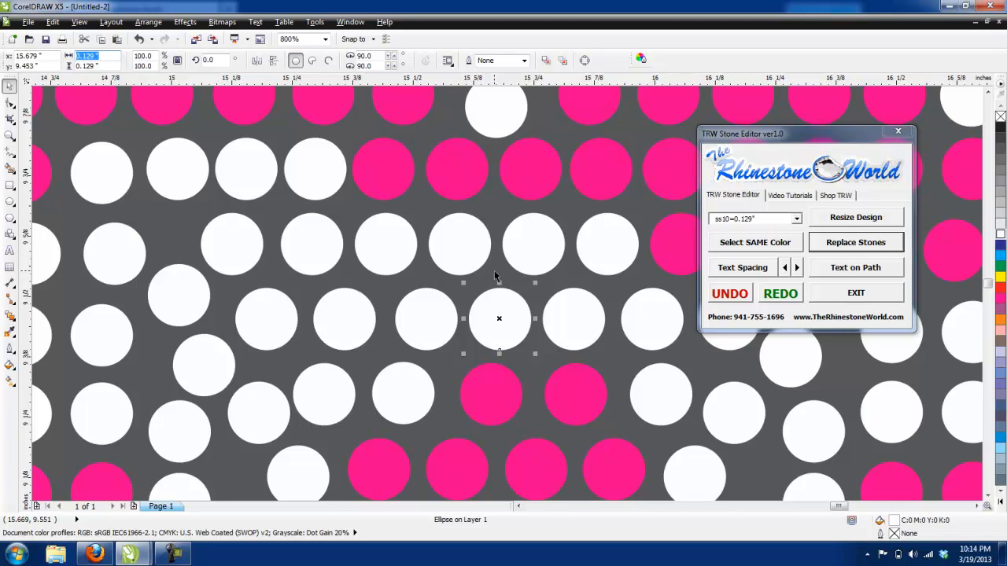
pyautogui.press('Escape')
pyautogui.scroll(-3, 498, 318)
pyautogui.scroll(-1, 481, 314)
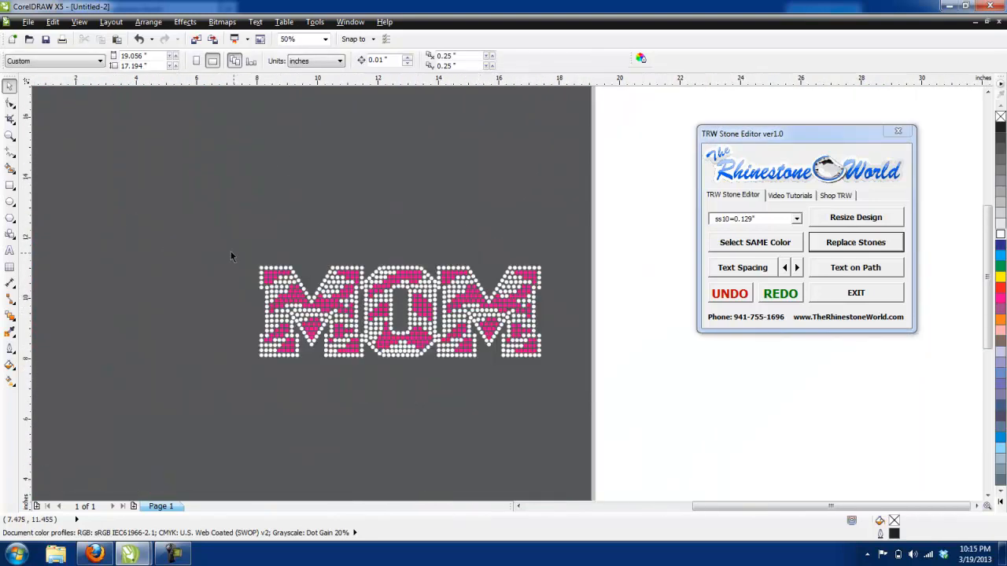
# - Select the whole MOM design and resize it for ss6=0.097" stones
pyautogui.moveTo(561, 386); pyautogui.dragTo(561, 385)
pyautogui.click(796, 218)
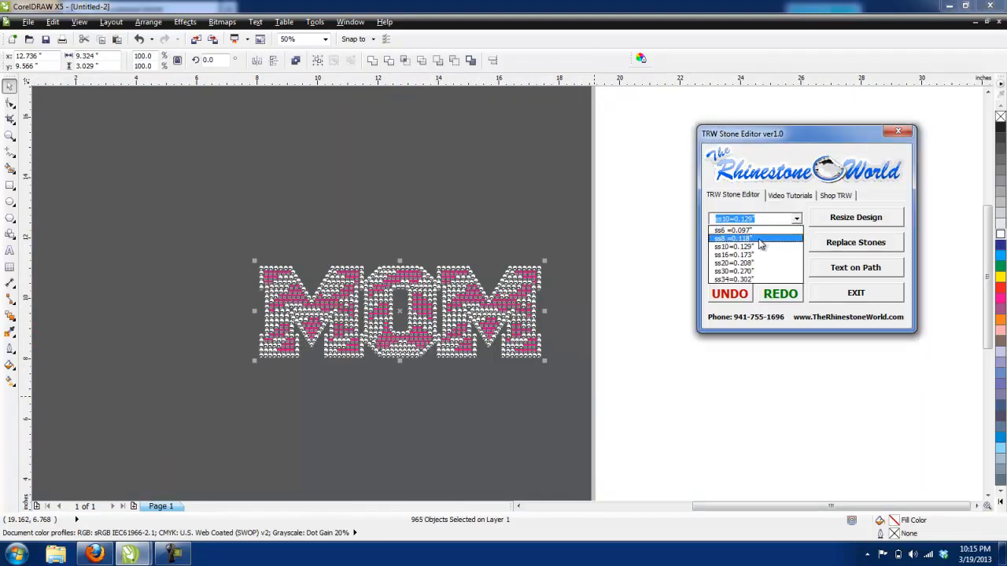
pyautogui.click(794, 234)
pyautogui.click(837, 220)
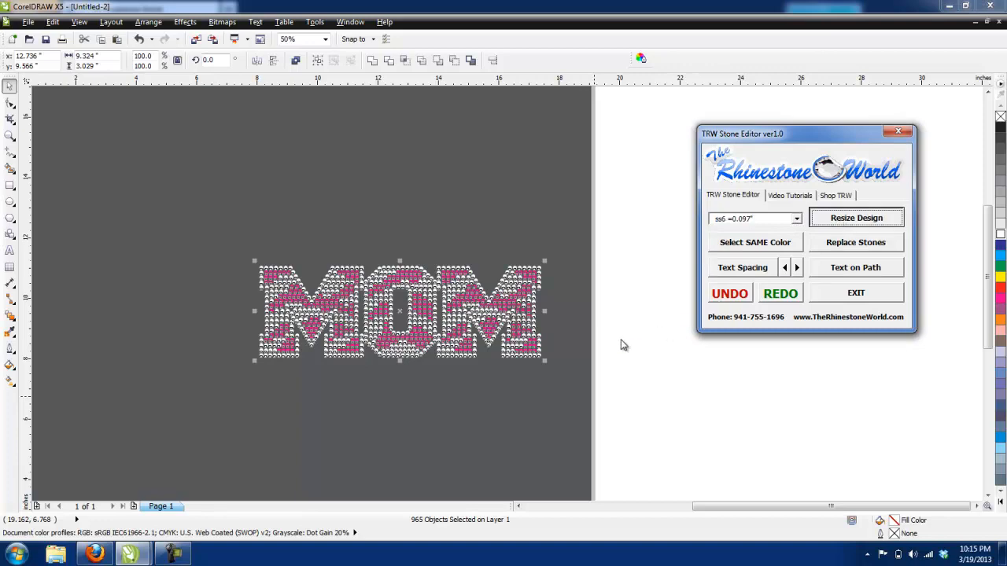
# - Check the size of a single white stone in the last M of the resized design
pyautogui.scroll(4, 419, 301)
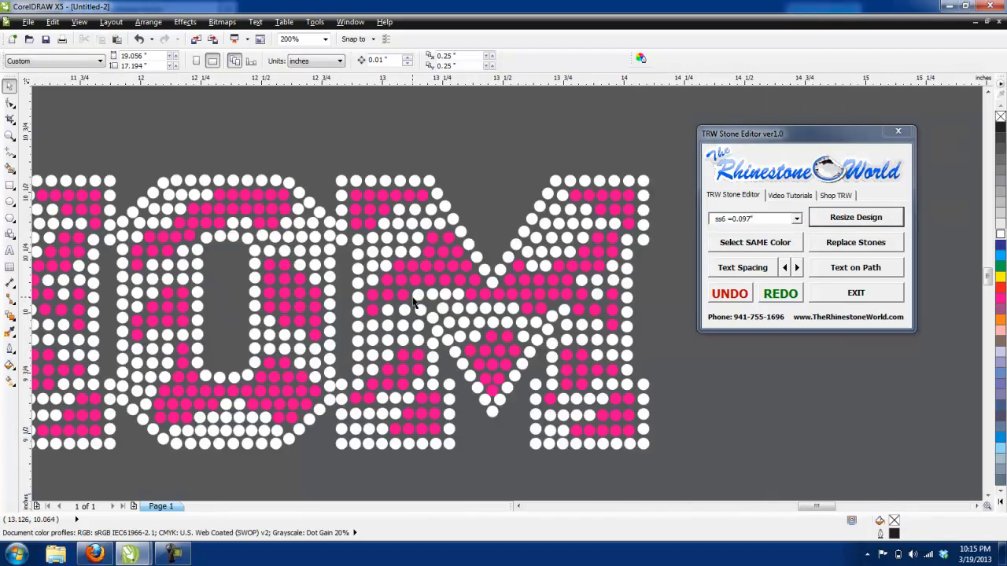
pyautogui.click(419, 302)
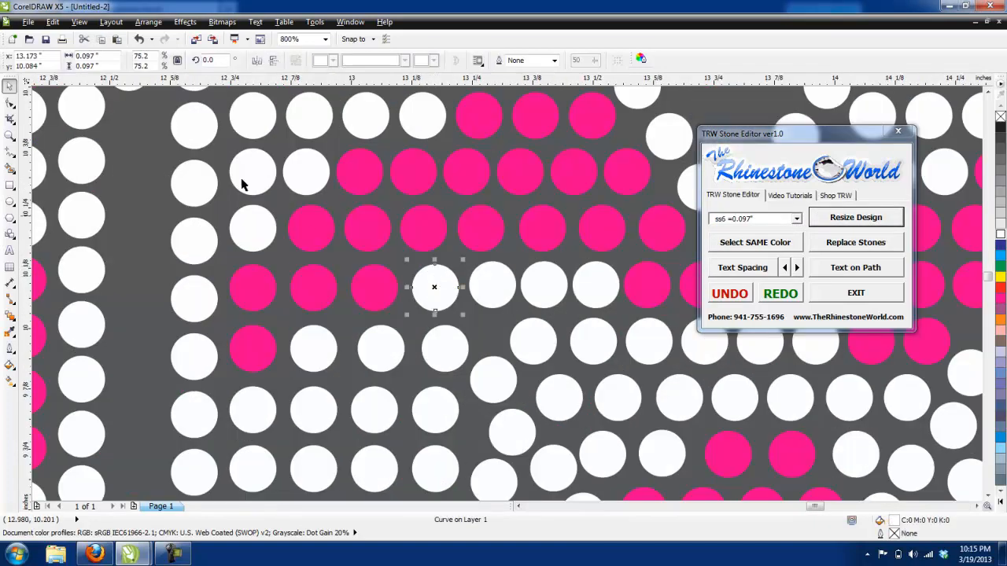
pyautogui.click(114, 59)
pyautogui.click(390, 262)
# - Select the entire MOM design and delete it from the page
pyautogui.scroll(-4, 390, 263)
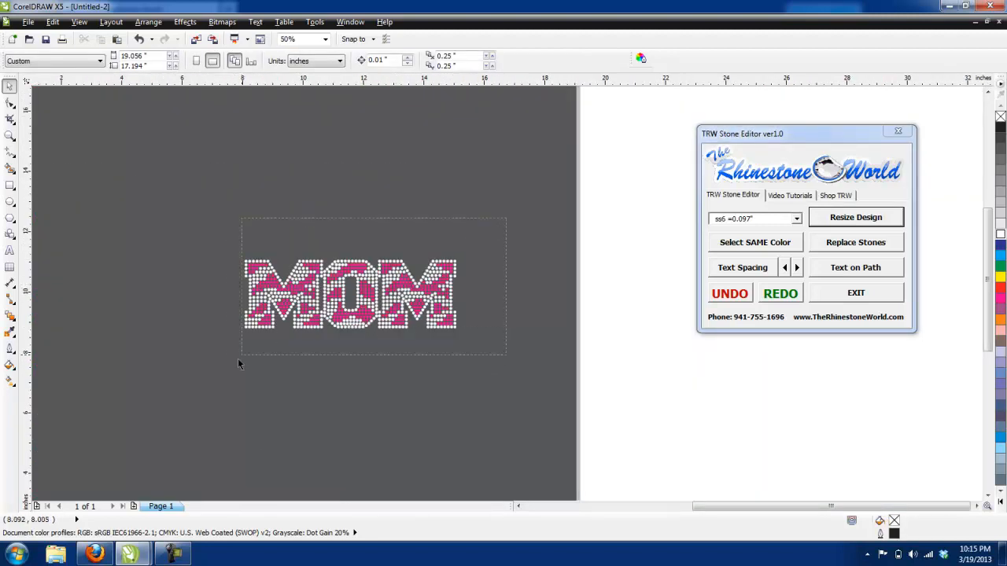
pyautogui.moveTo(238, 361); pyautogui.dragTo(237, 358)
pyautogui.press('Delete')
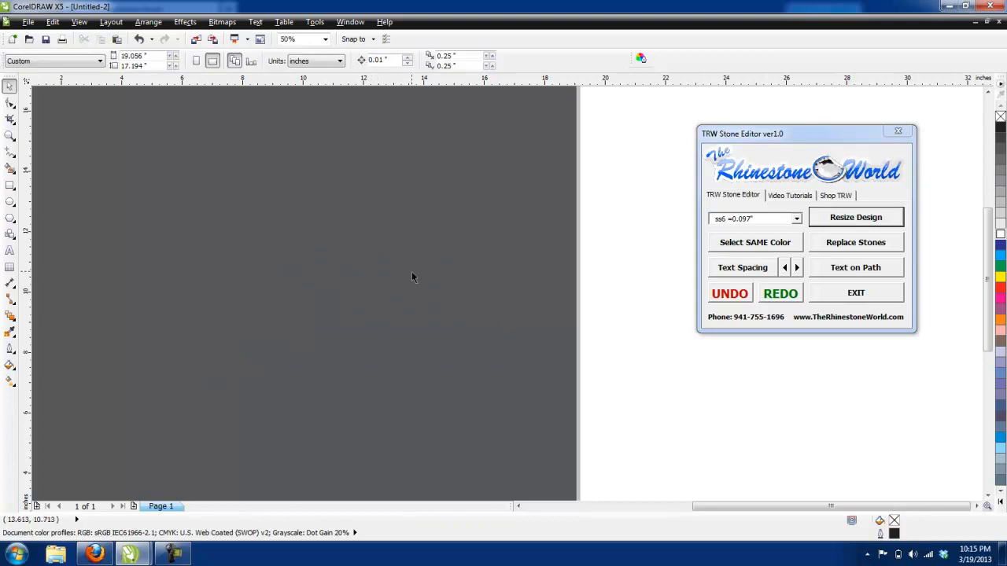
# - Move the half-football, half-ball heart design from beside the page onto the dark page
pyautogui.scroll(-1, 410, 276)
pyautogui.scroll(-1, 126, 270)
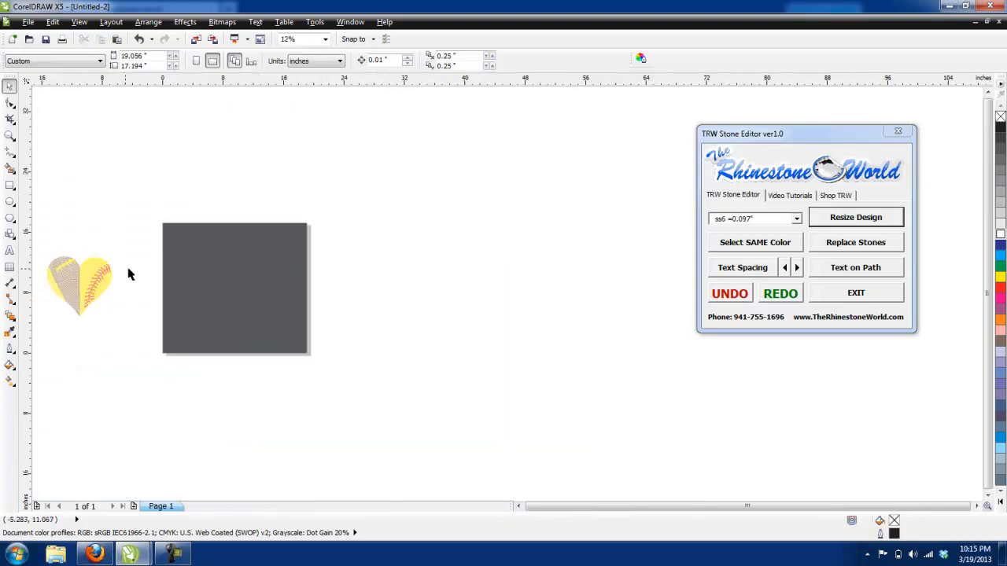
pyautogui.moveTo(189, 250); pyautogui.dragTo(108, 336)
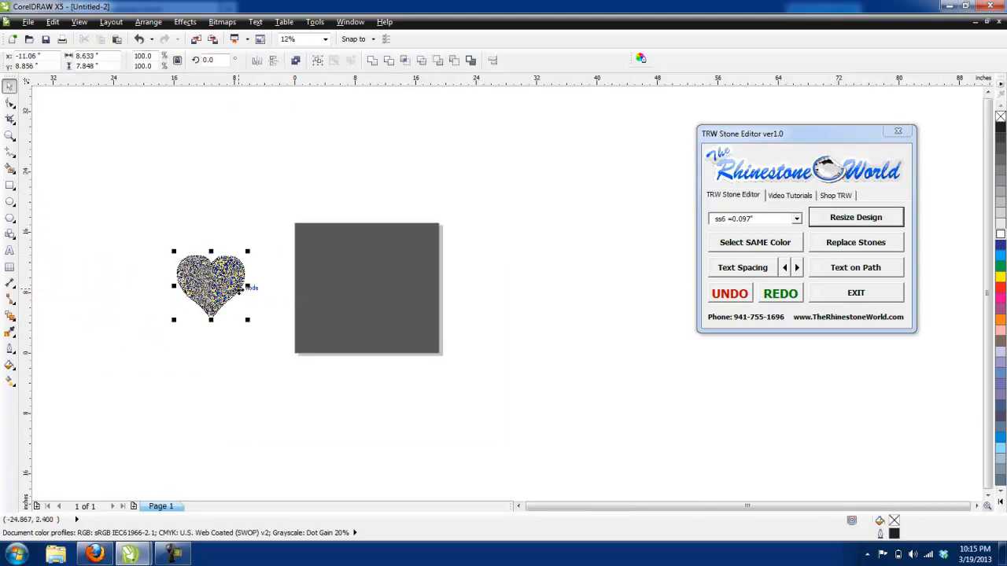
pyautogui.moveTo(226, 283); pyautogui.dragTo(409, 277)
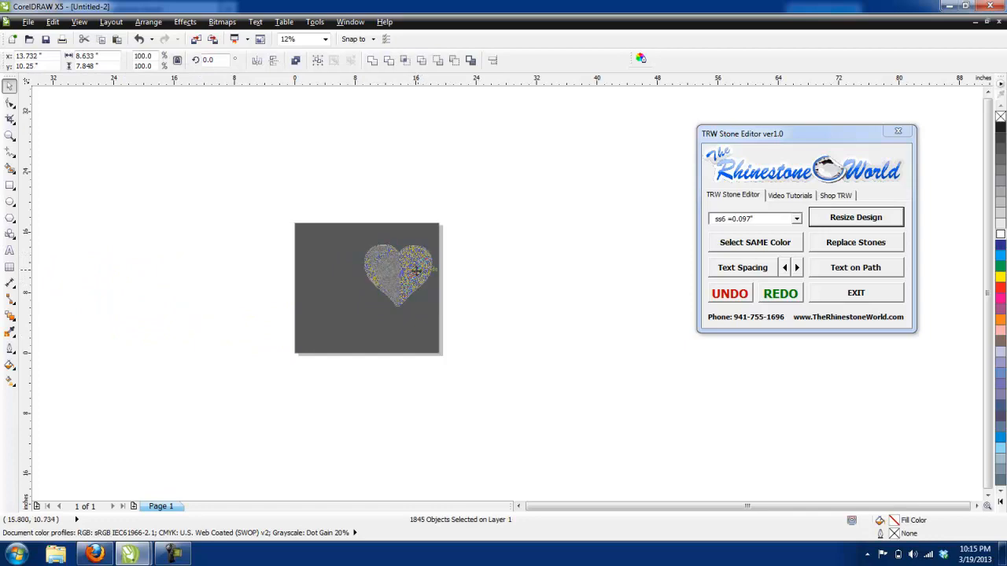
pyautogui.scroll(2, 409, 277)
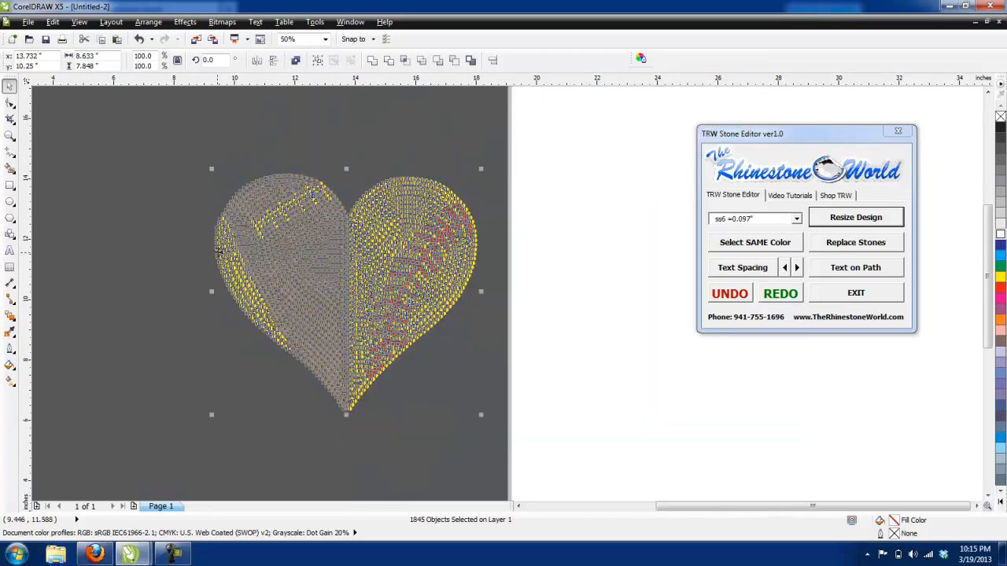
pyautogui.click(180, 252)
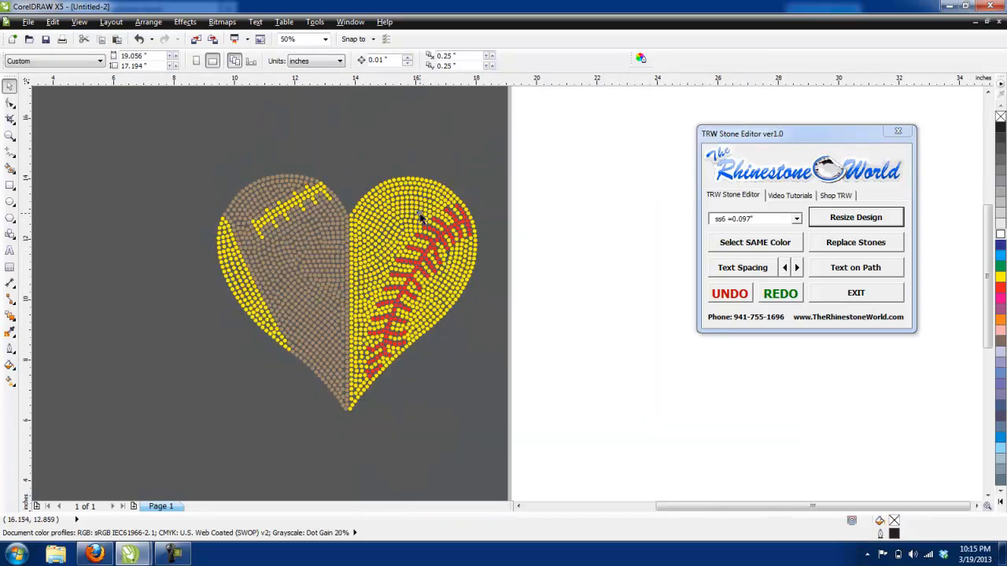
# - Select all the yellow stones in the heart by same color and recolor them white
pyautogui.click(420, 214)
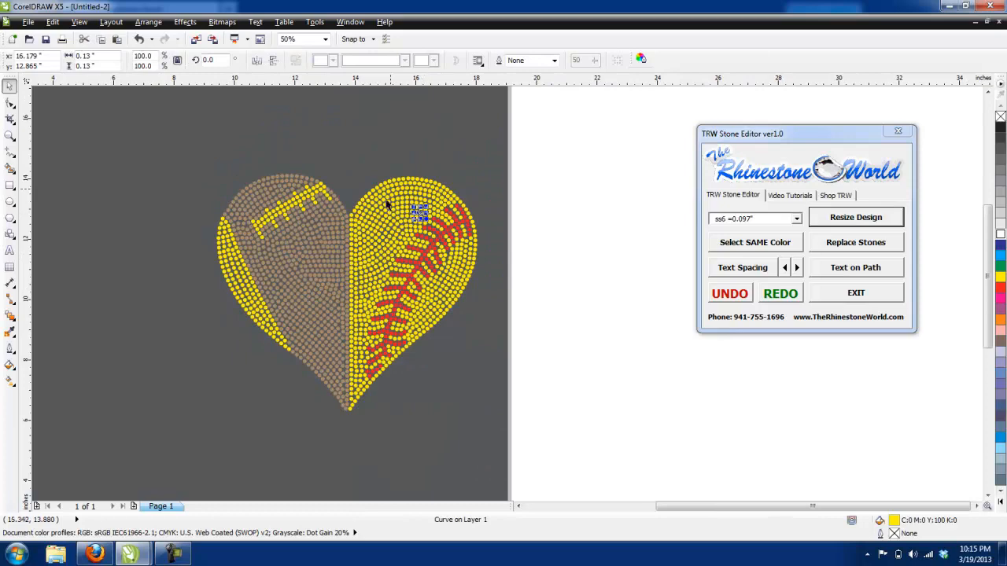
pyautogui.click(753, 243)
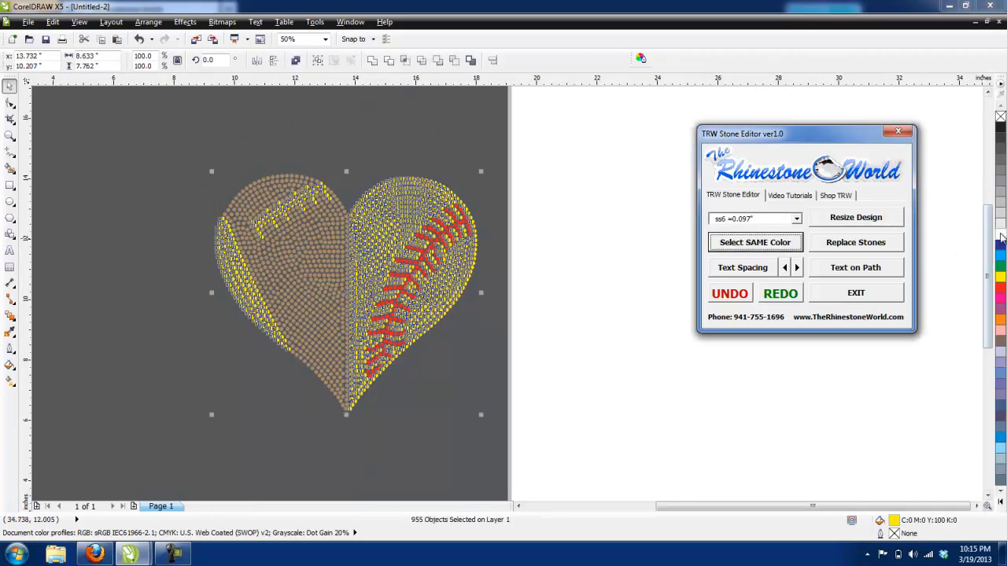
pyautogui.click(499, 343)
pyautogui.scroll(-1, 499, 344)
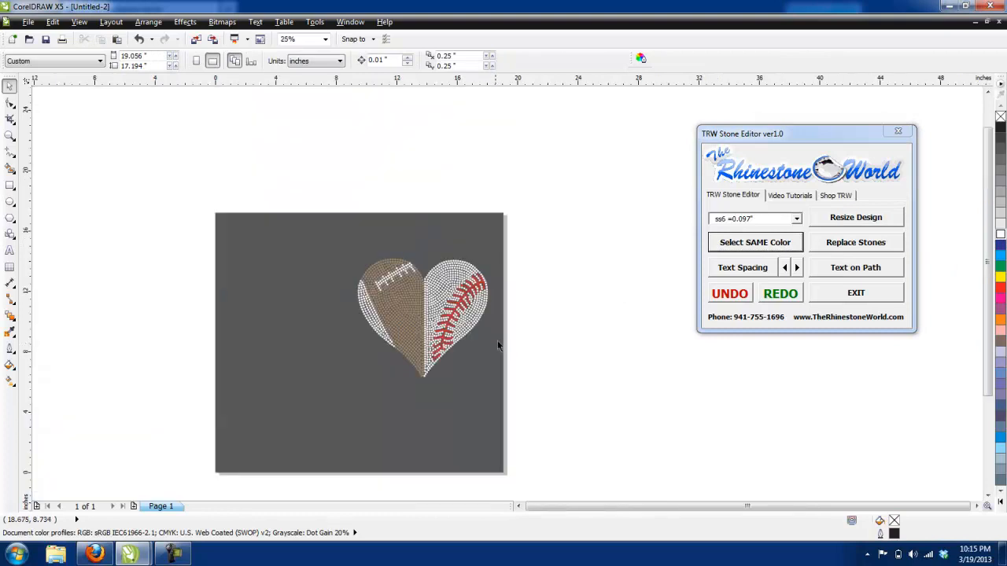
pyautogui.scroll(1, 414, 305)
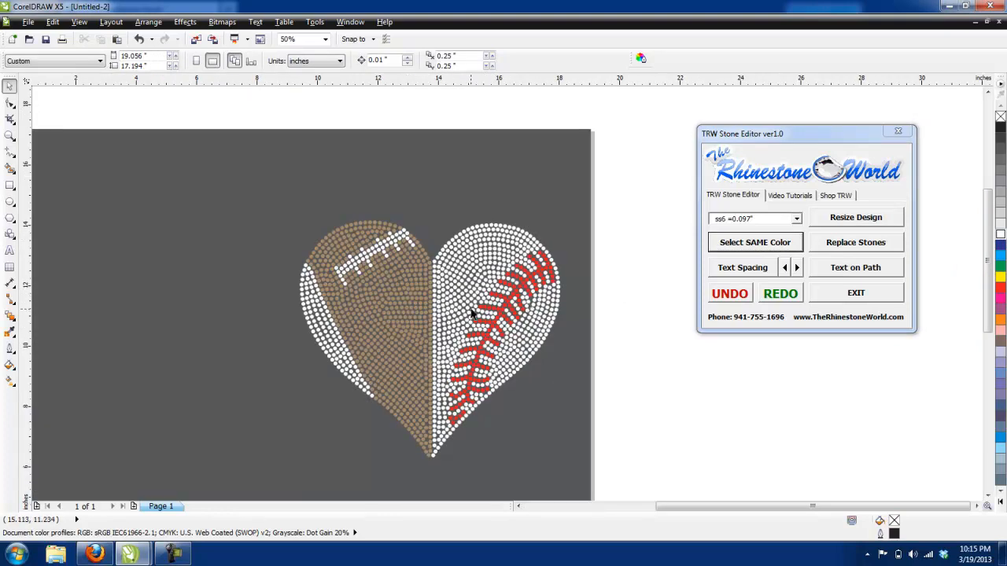
pyautogui.scroll(-1, 447, 329)
pyautogui.scroll(1, 433, 319)
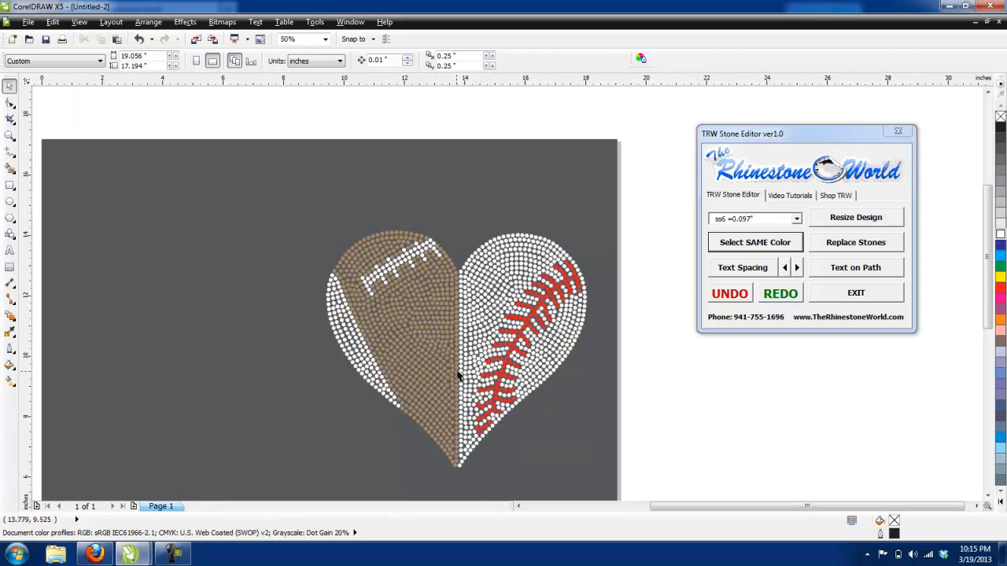
pyautogui.scroll(1, 456, 379)
pyautogui.scroll(-1, 452, 378)
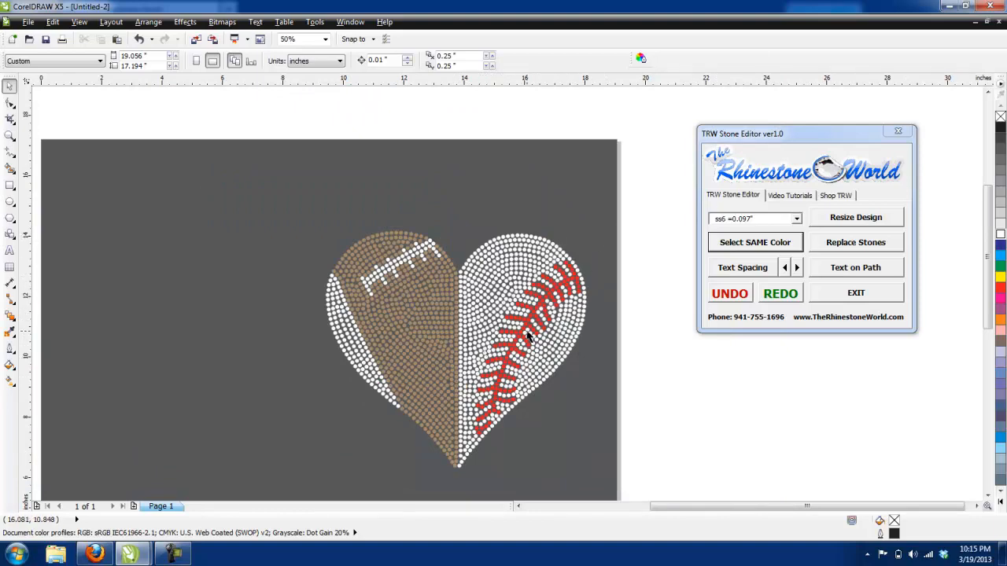
pyautogui.scroll(1, 529, 337)
pyautogui.scroll(-1, 488, 233)
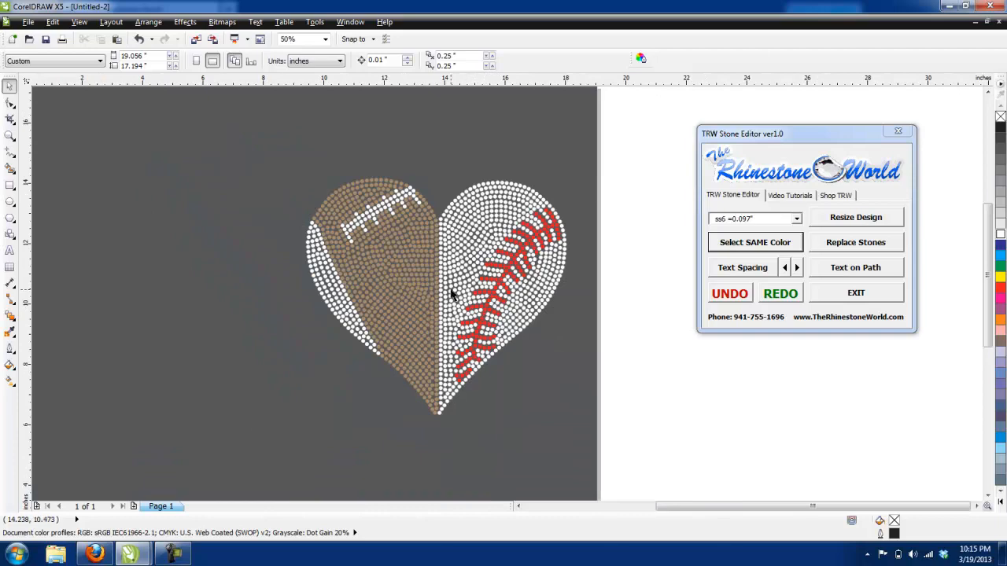
# - Select all the white stones in the heart by same color and recolor them cyan (C:100 M:0 Y:0 K:0)
pyautogui.scroll(1, 452, 294)
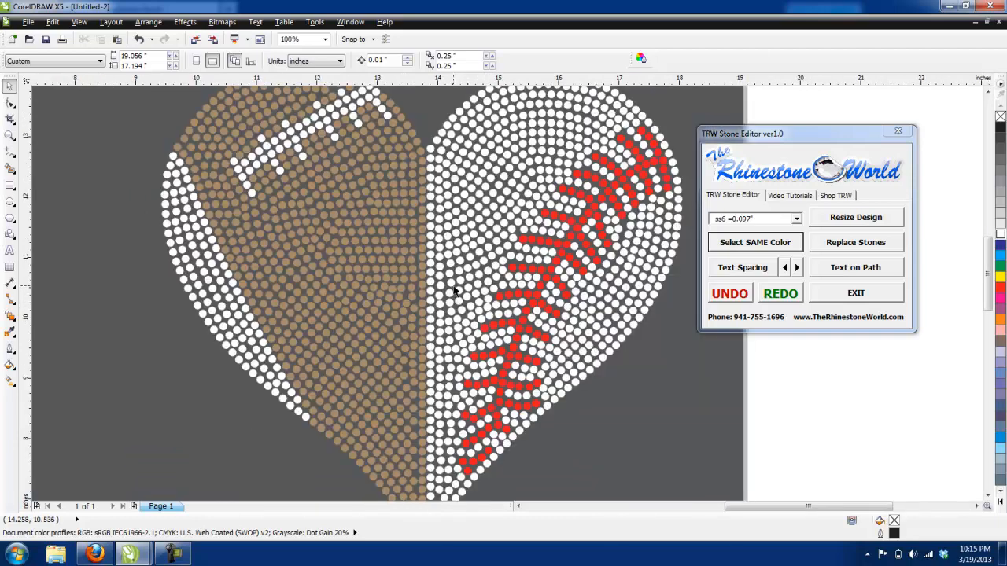
pyautogui.click(484, 213)
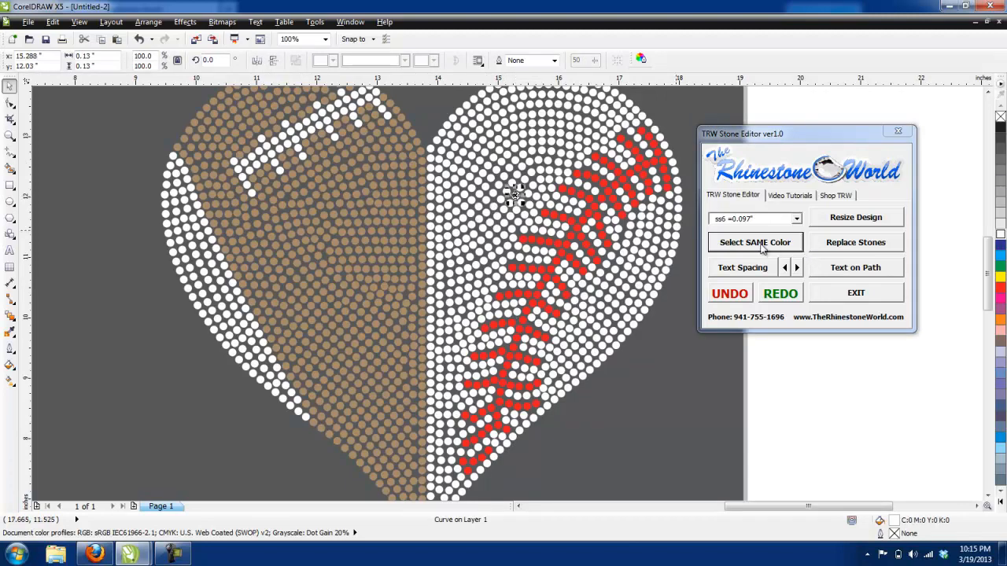
pyautogui.click(764, 249)
pyautogui.click(1001, 257)
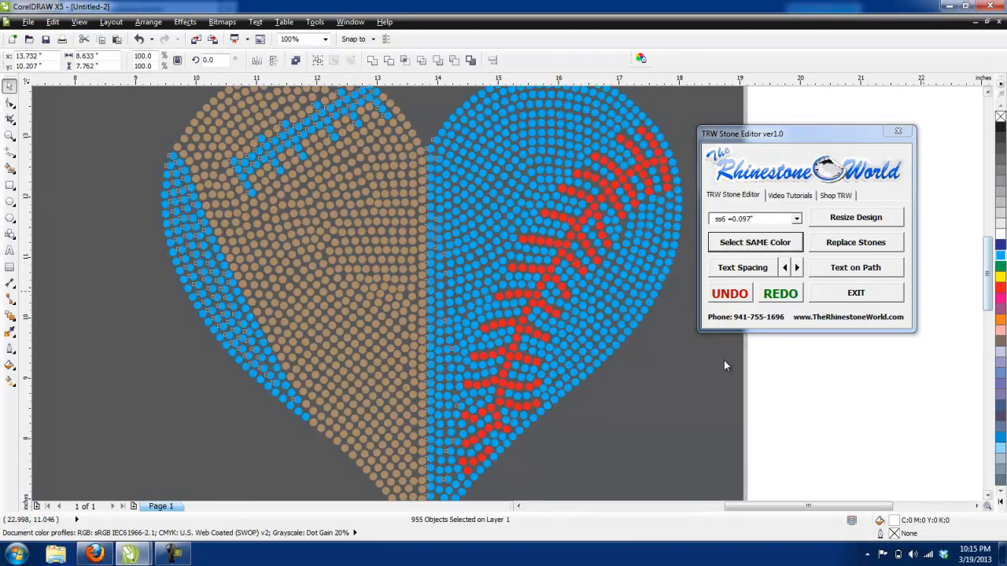
pyautogui.press('Escape')
pyautogui.scroll(-1, 659, 386)
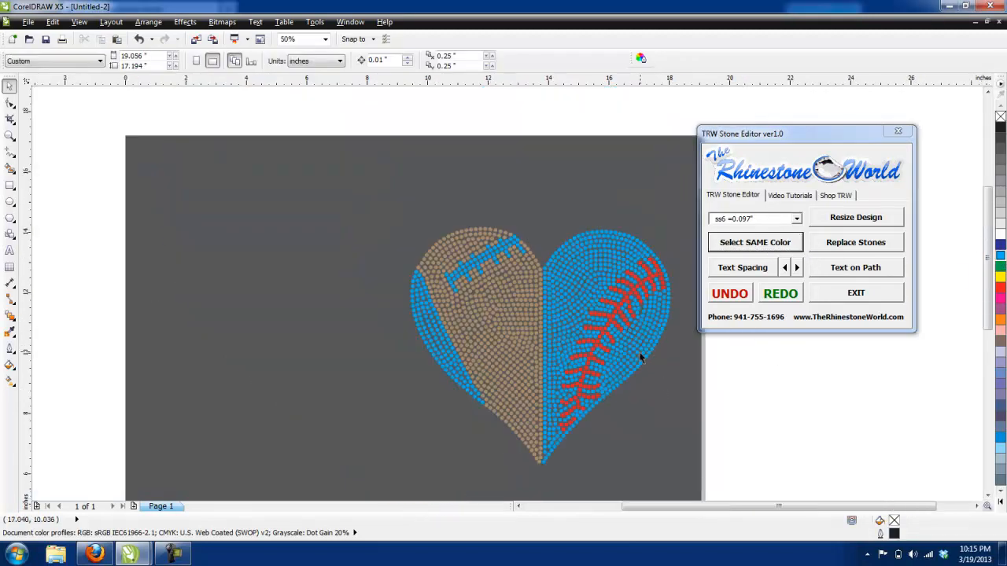
# - Select all the cyan stones in the heart by same color and undo their recoloring
pyautogui.scroll(1, 640, 358)
pyautogui.click(512, 266)
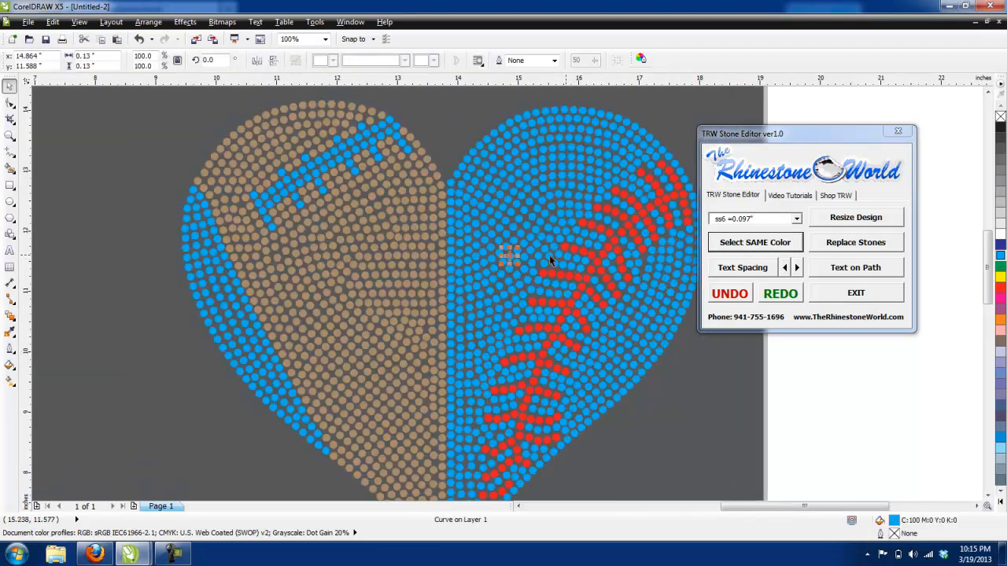
pyautogui.click(733, 249)
pyautogui.hotkey('ctrl', 'z')
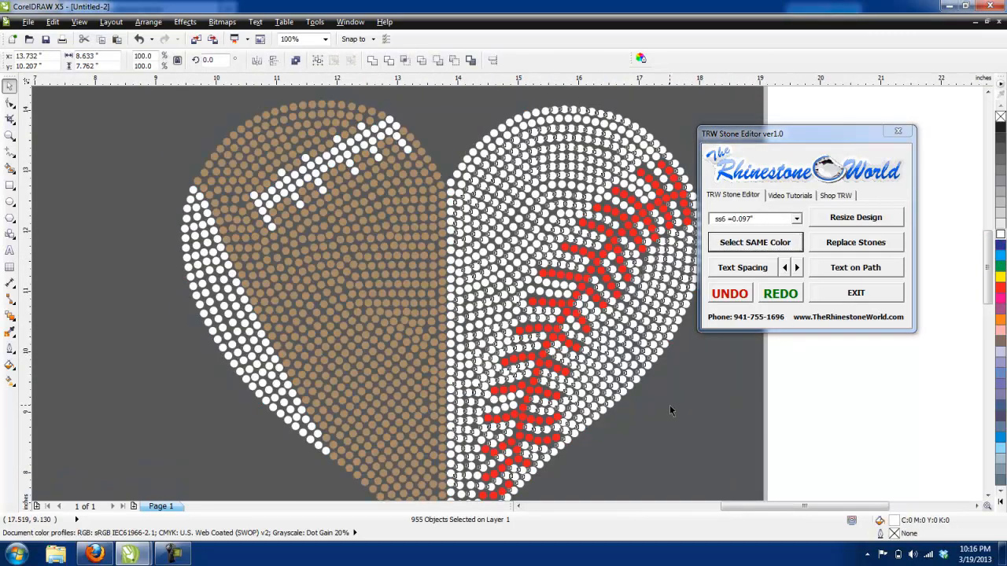
pyautogui.press('Escape')
# - Count the heart's white stones and its red stitching stones by selecting each set by same color
pyautogui.scroll(-1, 671, 402)
pyautogui.scroll(-1, 731, 407)
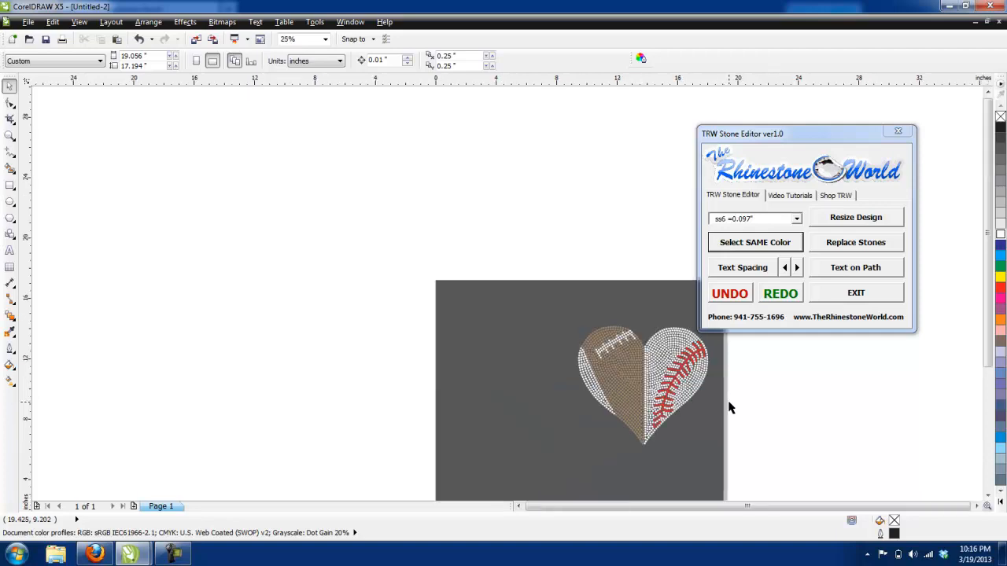
pyautogui.scroll(1, 728, 415)
pyautogui.scroll(1, 728, 415)
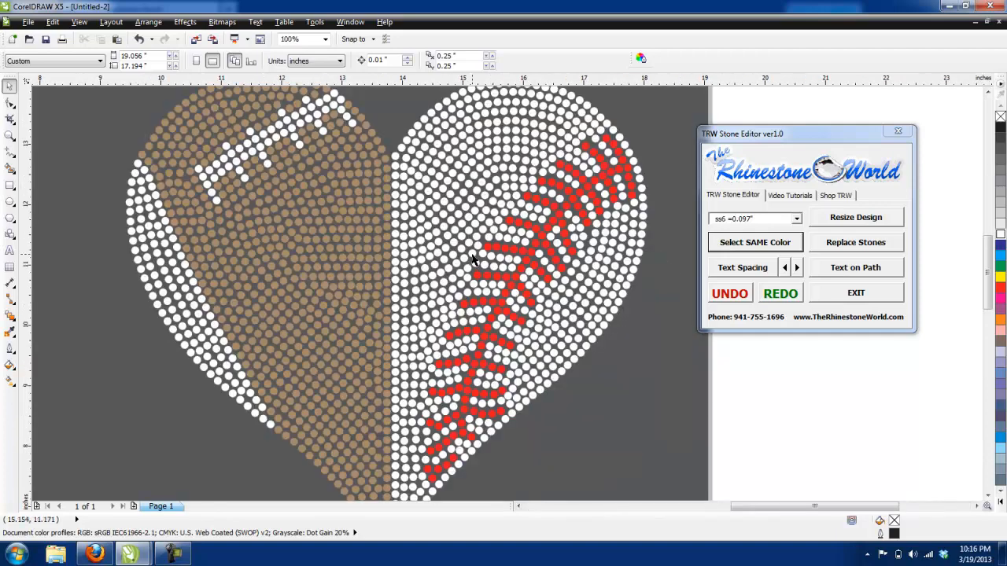
pyautogui.click(467, 230)
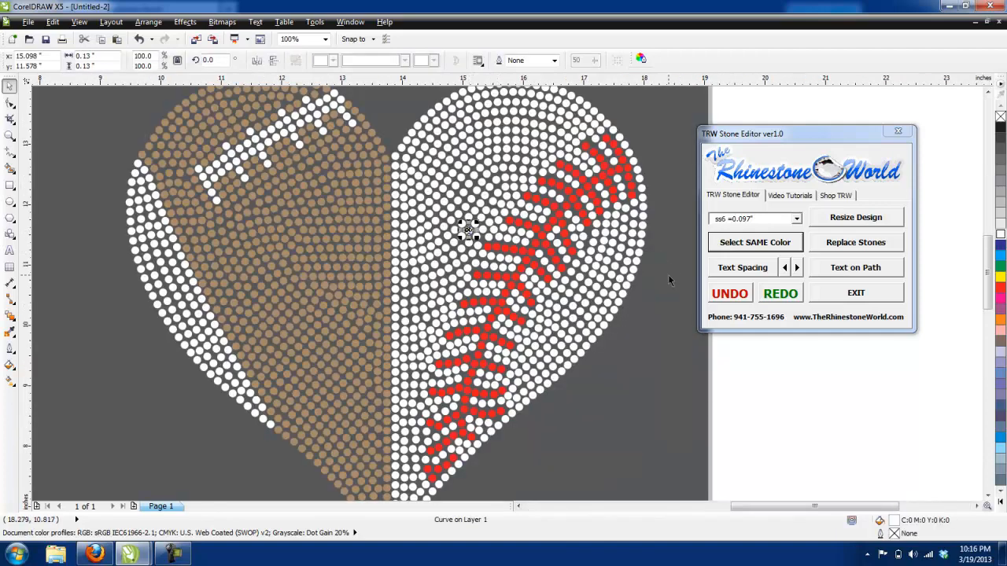
pyautogui.click(755, 245)
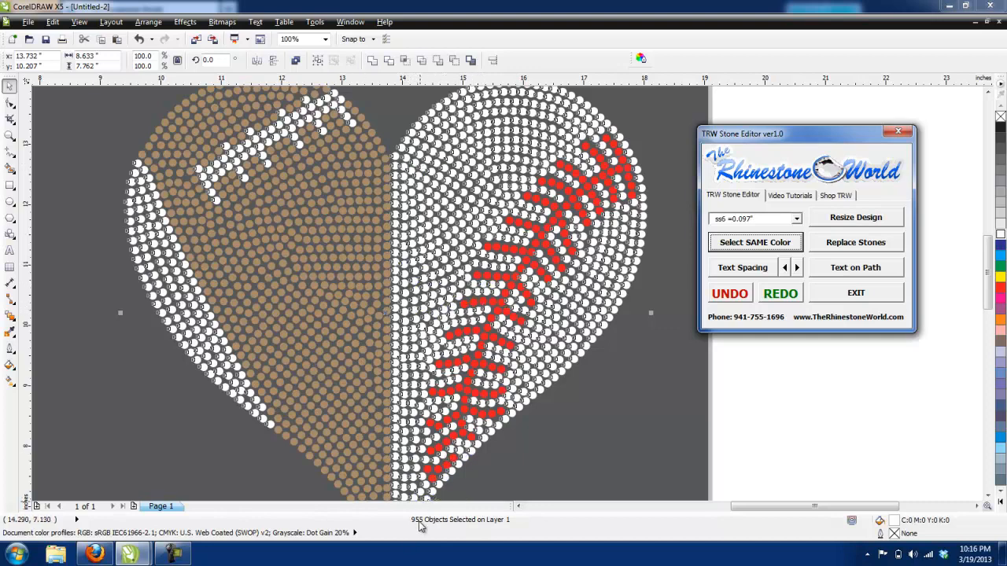
pyautogui.click(555, 226)
pyautogui.click(727, 241)
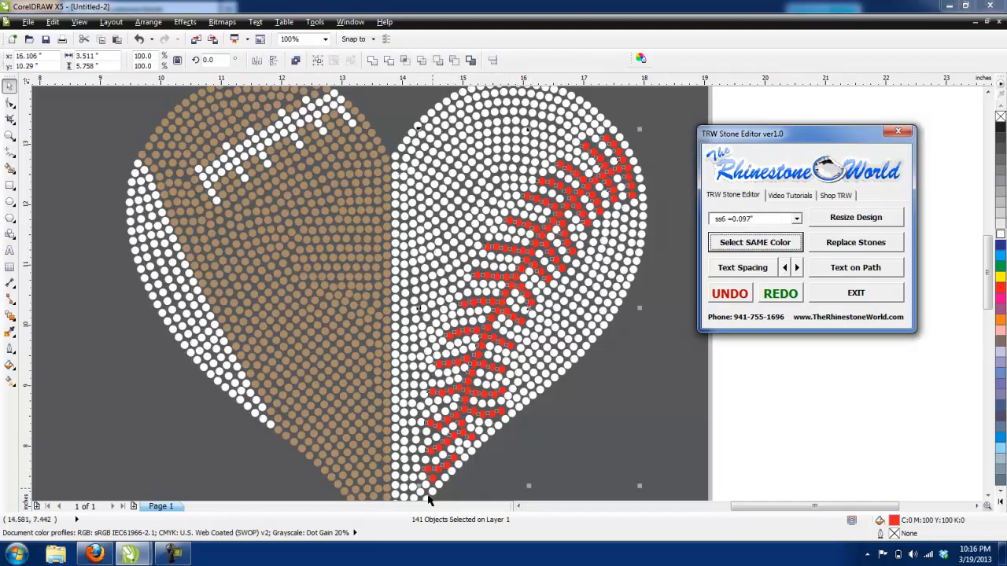
# - Count the heart's brown stones by selecting them by same color, and count all its stones by selecting the whole design
pyautogui.click(373, 398)
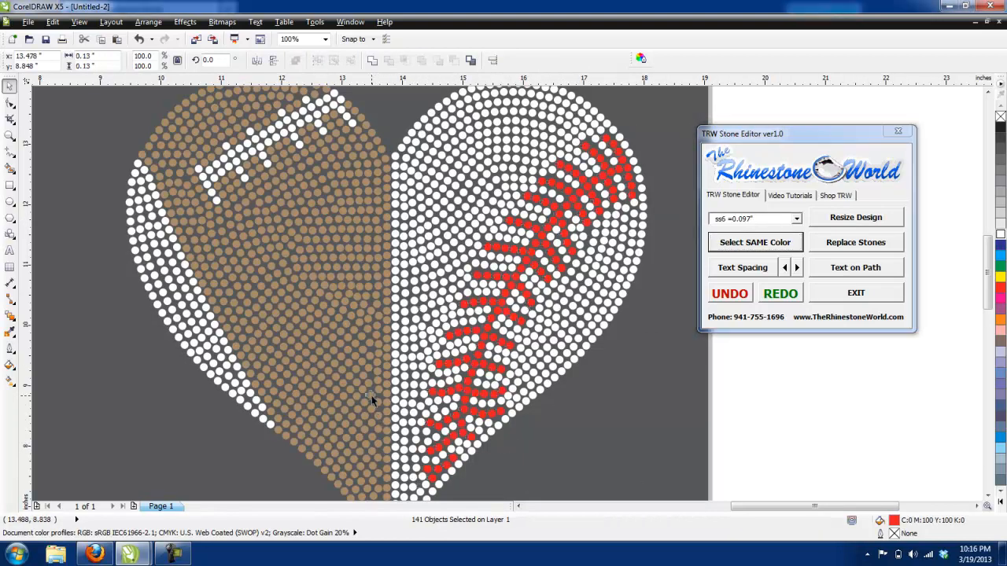
pyautogui.click(729, 244)
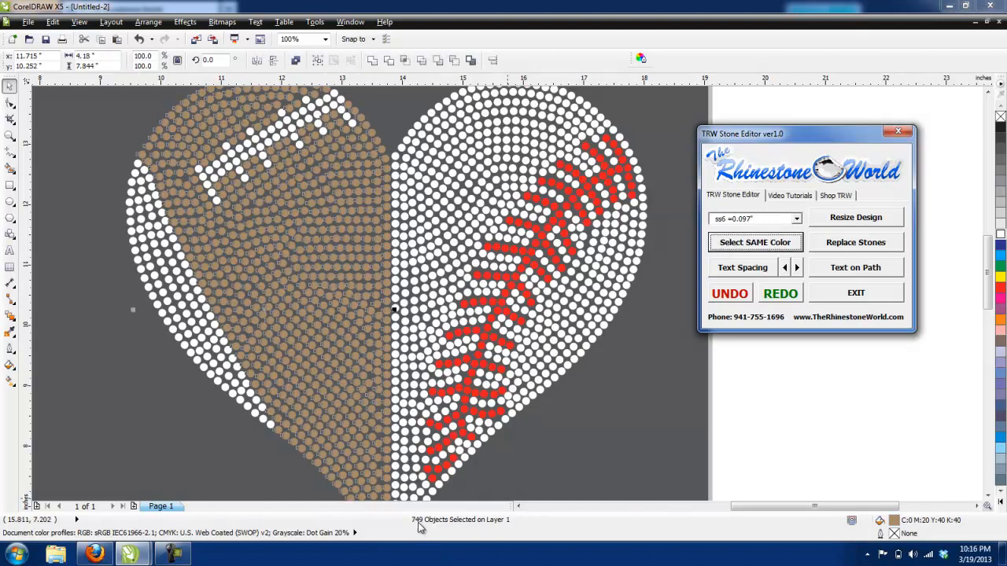
pyautogui.click(604, 432)
pyautogui.scroll(-3, 604, 432)
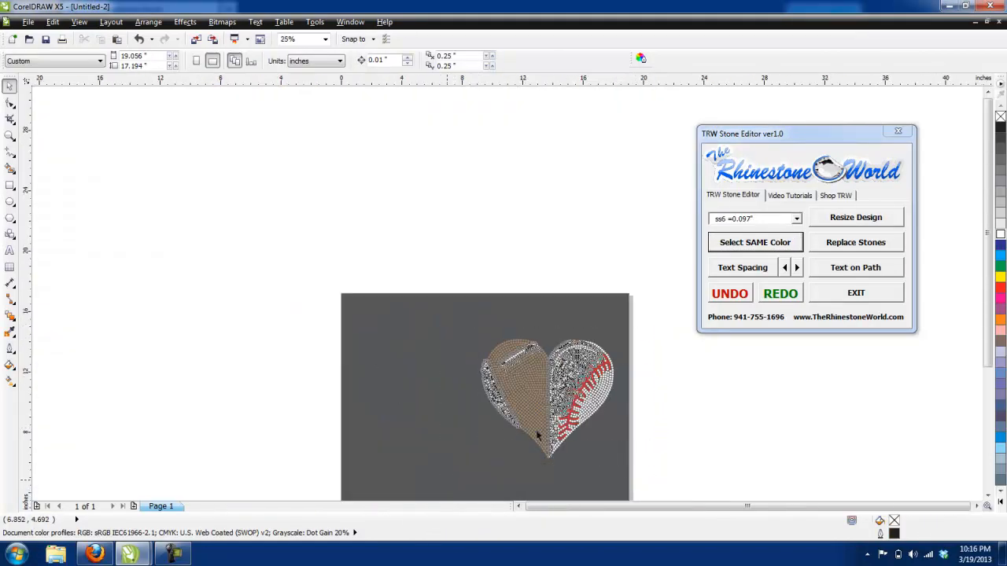
pyautogui.hotkey('ctrl', 'a')
pyautogui.scroll(1, 586, 464)
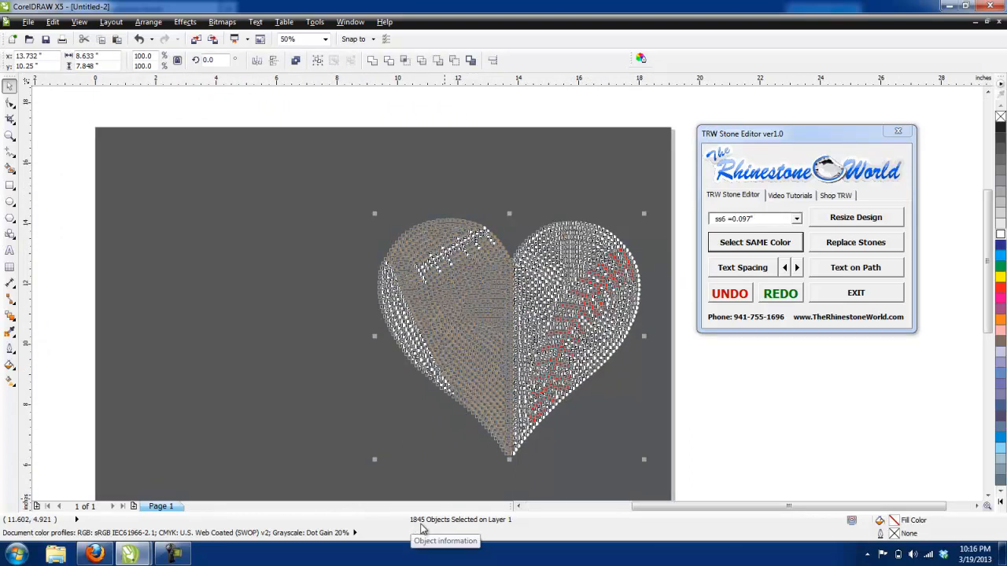
pyautogui.click(692, 399)
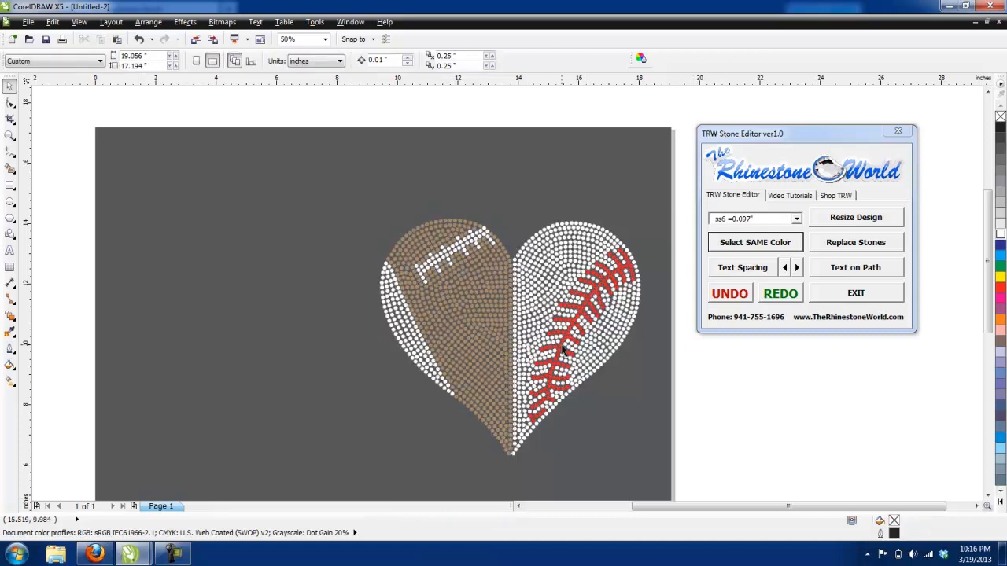
# - Count the heart's white stones again by selecting one and all others of the same color
pyautogui.scroll(1, 555, 228)
pyautogui.scroll(-1, 565, 220)
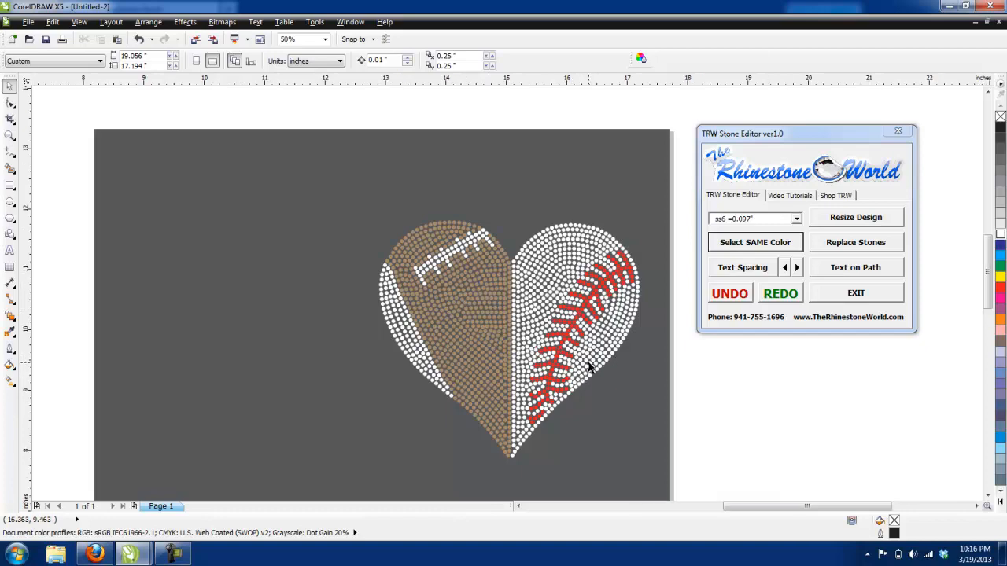
pyautogui.scroll(1, 591, 367)
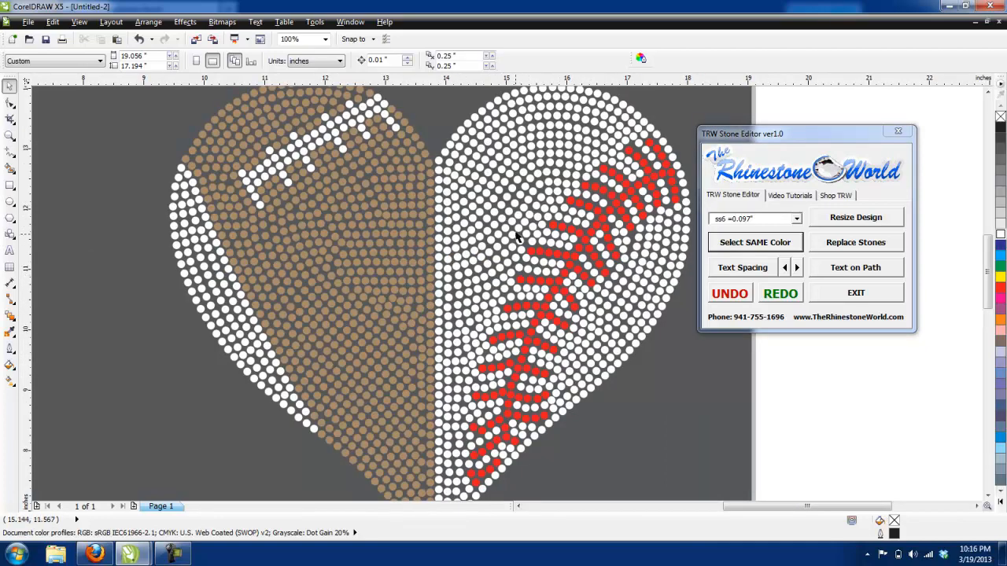
pyautogui.click(526, 228)
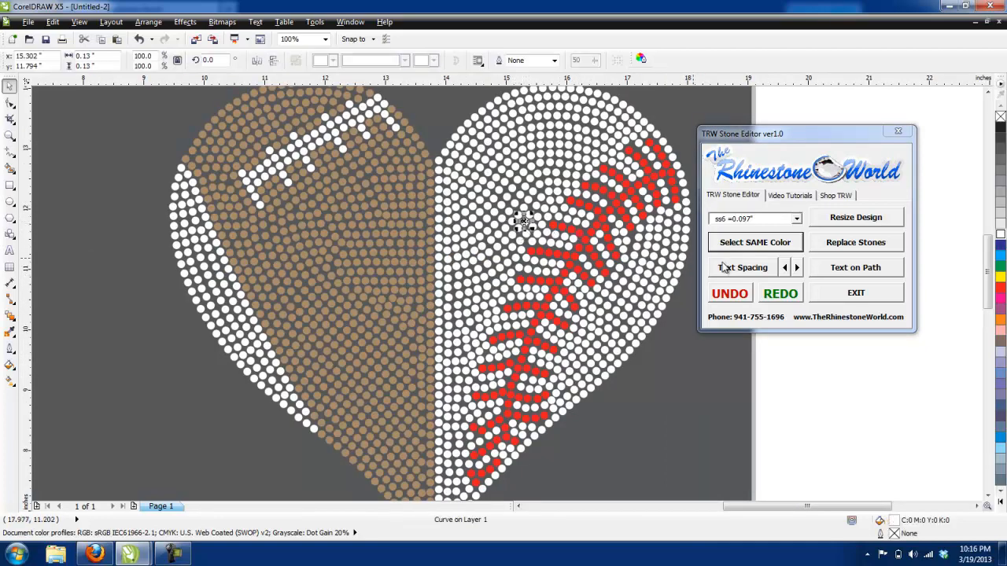
pyautogui.click(754, 243)
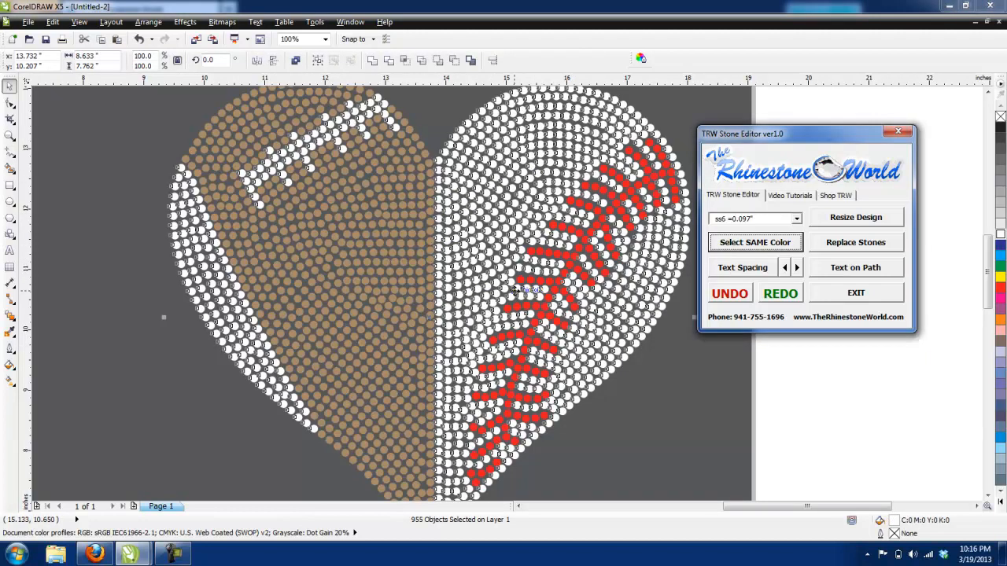
pyautogui.click(646, 398)
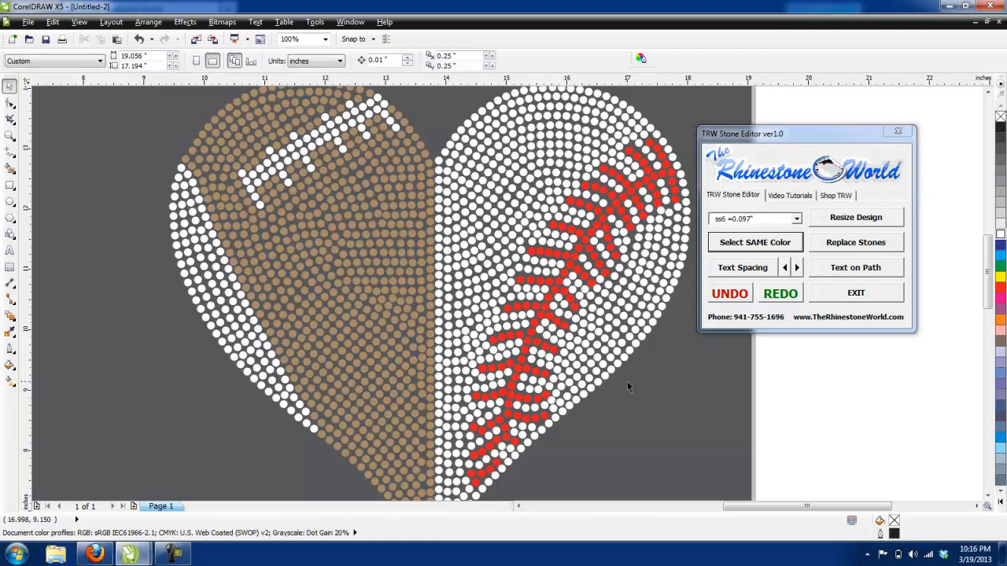
# - Select the whole heart to count all its stones and inspect the brown area up close
pyautogui.scroll(-1, 627, 381)
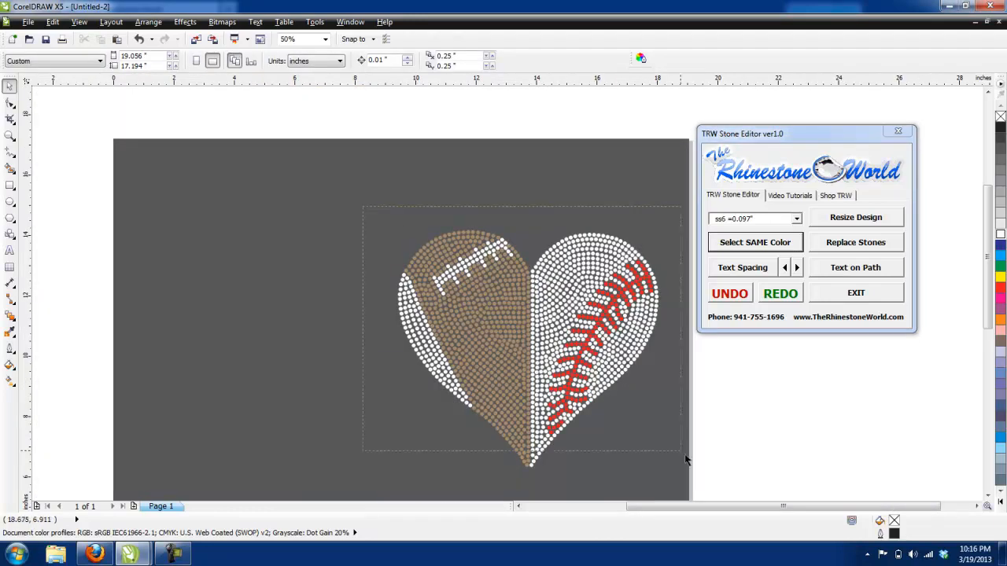
pyautogui.hotkey('ctrl', 'a')
pyautogui.scroll(1, 518, 342)
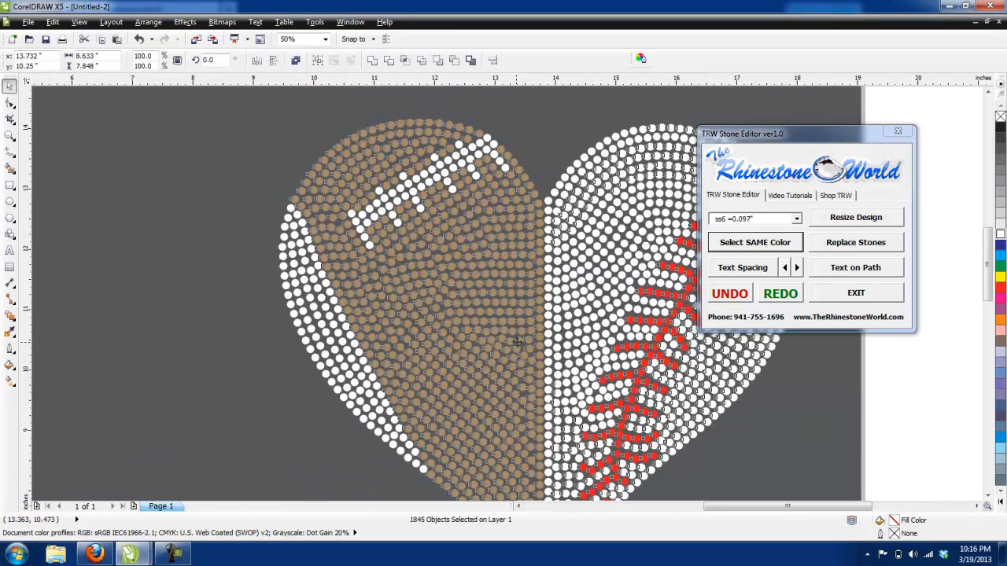
pyautogui.click(227, 366)
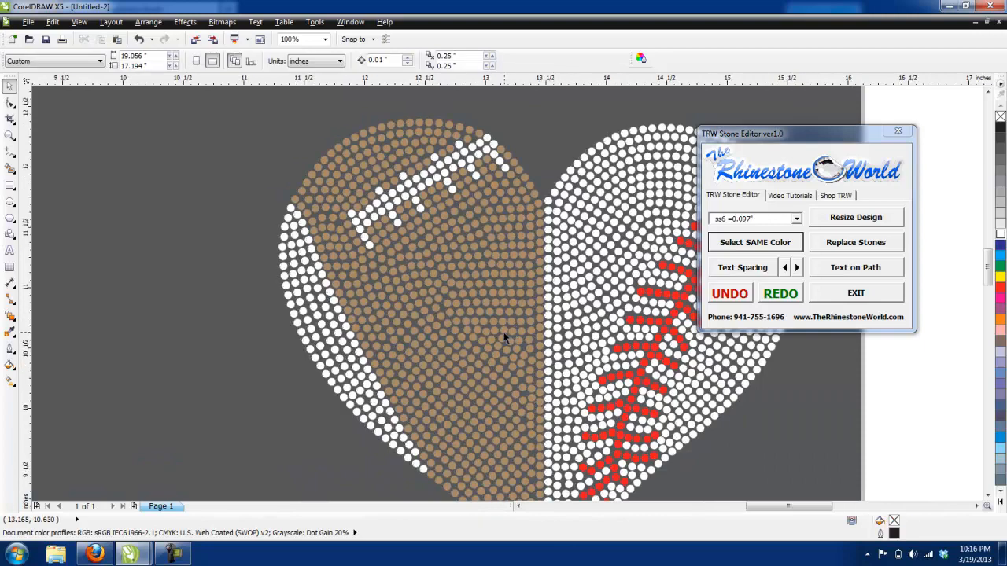
pyautogui.scroll(1, 506, 336)
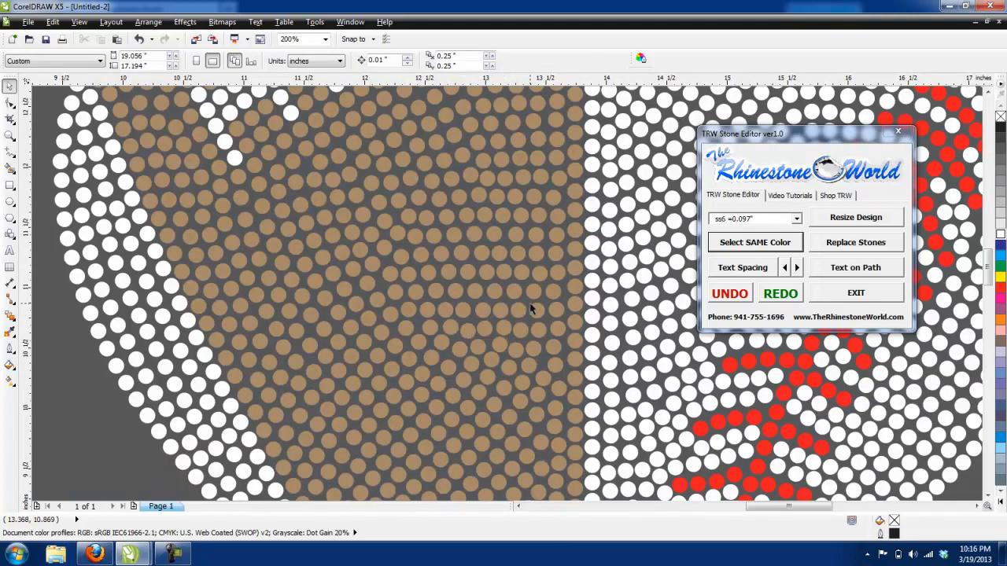
pyautogui.scroll(1, 533, 311)
pyautogui.scroll(-3, 575, 342)
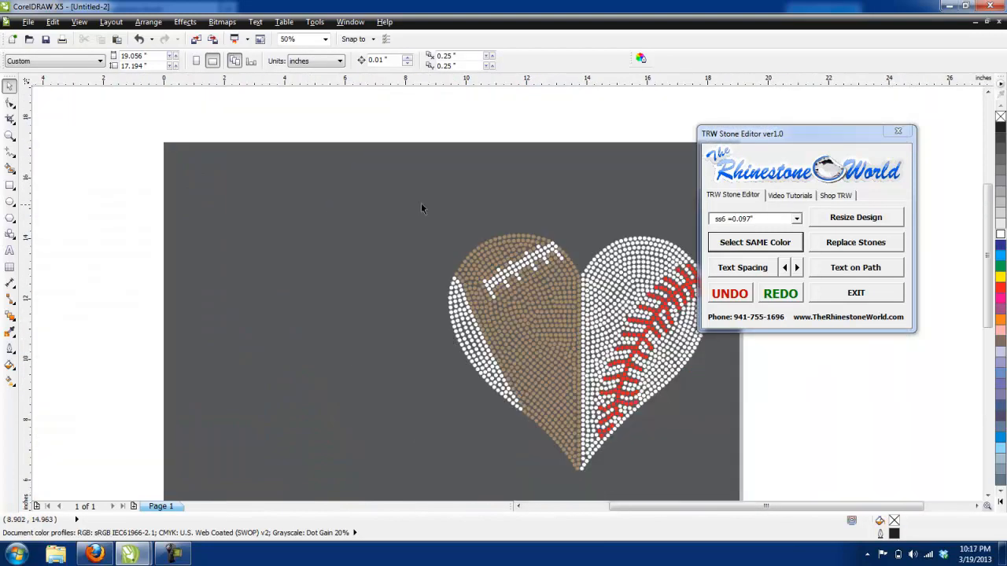
# - Enlarge the whole heart to about 10.39 × 9.45 inches and replace its stones with ss6 (0.097") stones
pyautogui.moveTo(738, 475); pyautogui.dragTo(753, 484)
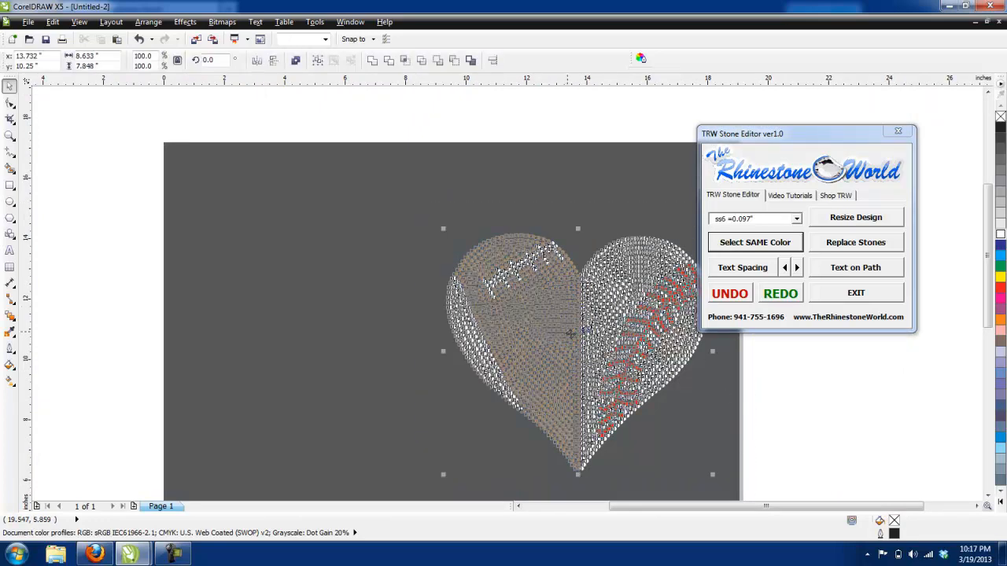
pyautogui.moveTo(443, 228); pyautogui.dragTo(386, 179)
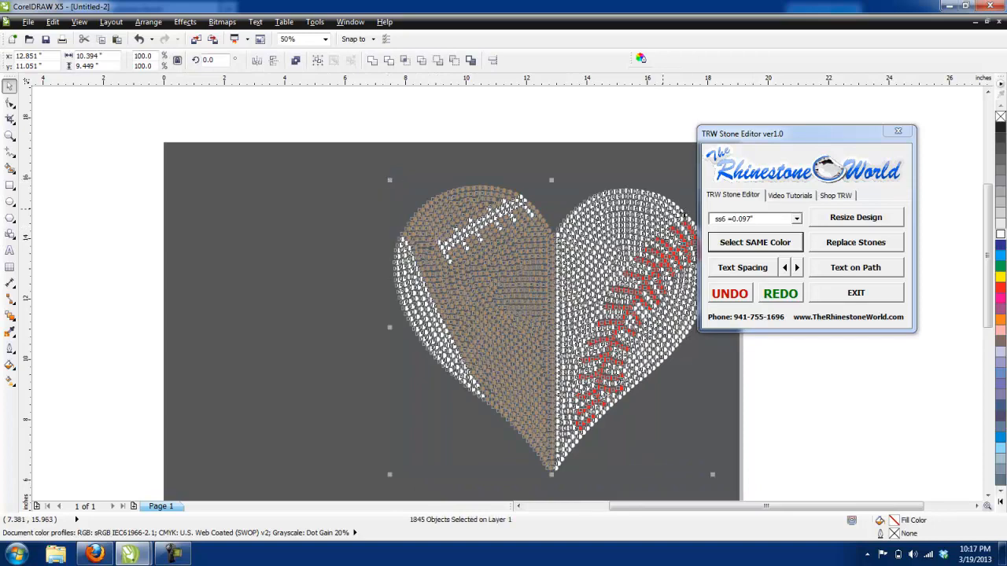
pyautogui.click(839, 244)
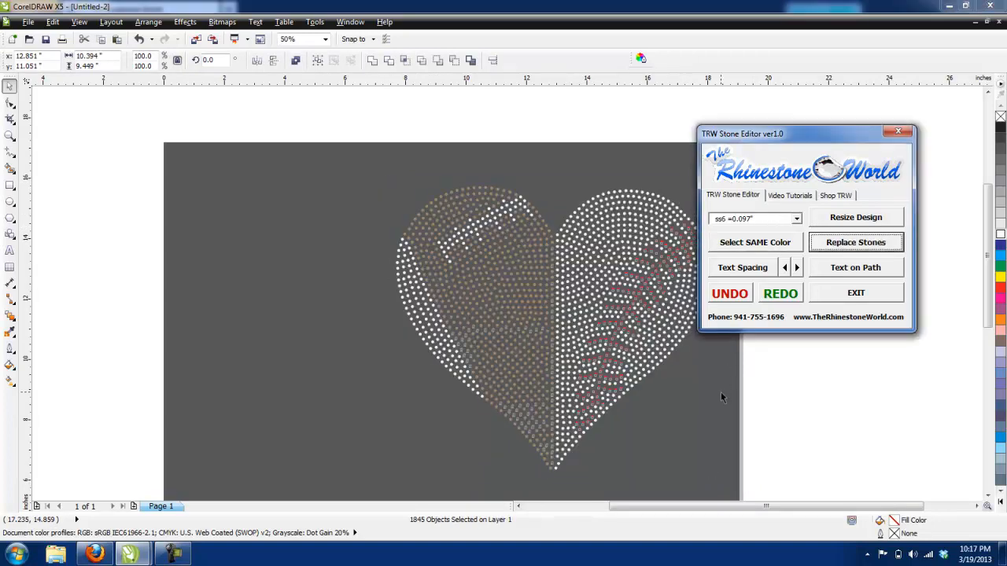
pyautogui.press('Escape')
pyautogui.scroll(1, 558, 332)
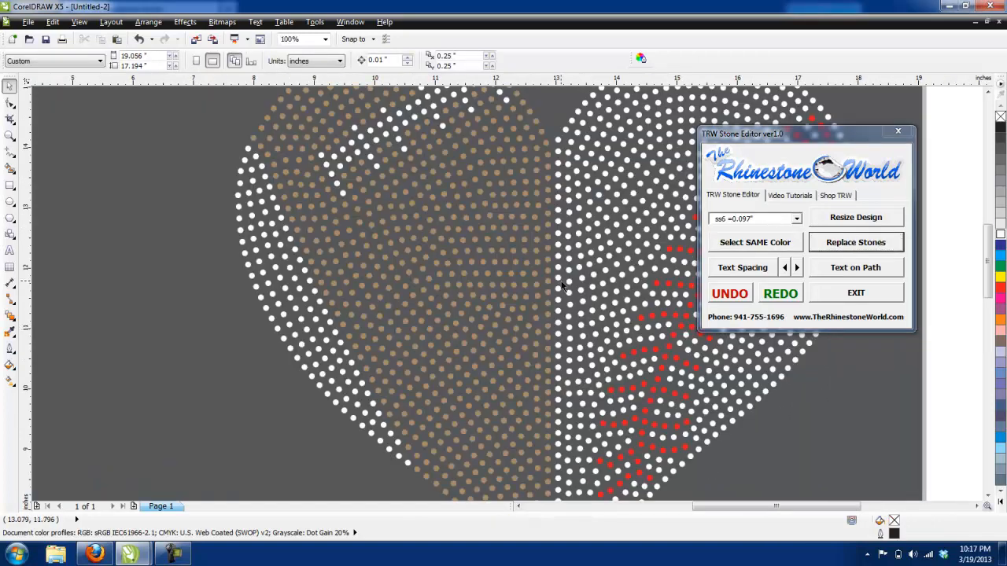
pyautogui.scroll(1, 563, 287)
pyautogui.scroll(-2, 563, 277)
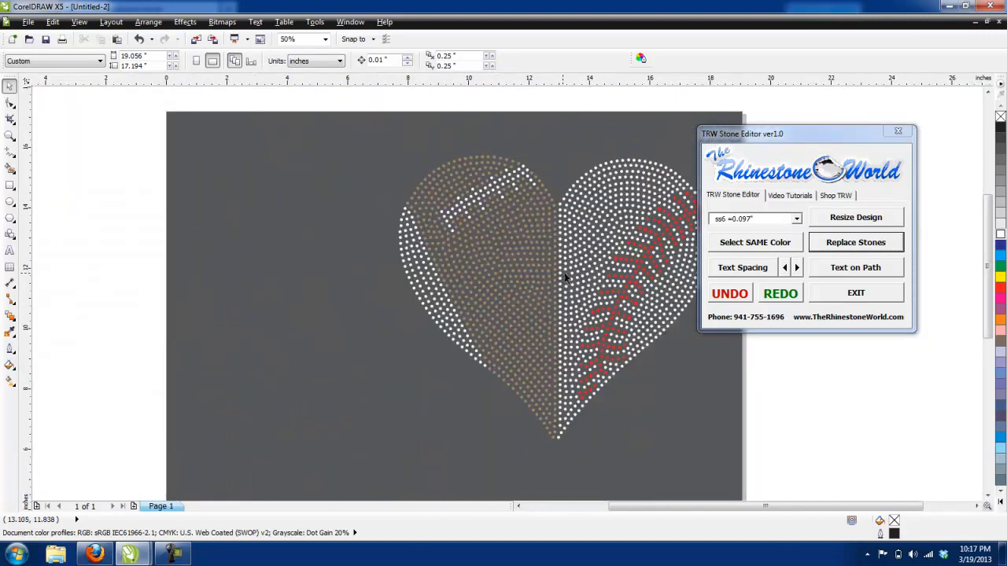
# - Shrink the whole heart to about 8.31 × 7.55 inches and replace its stones with ss6 (0.097") stones
pyautogui.moveTo(686, 384); pyautogui.dragTo(781, 444)
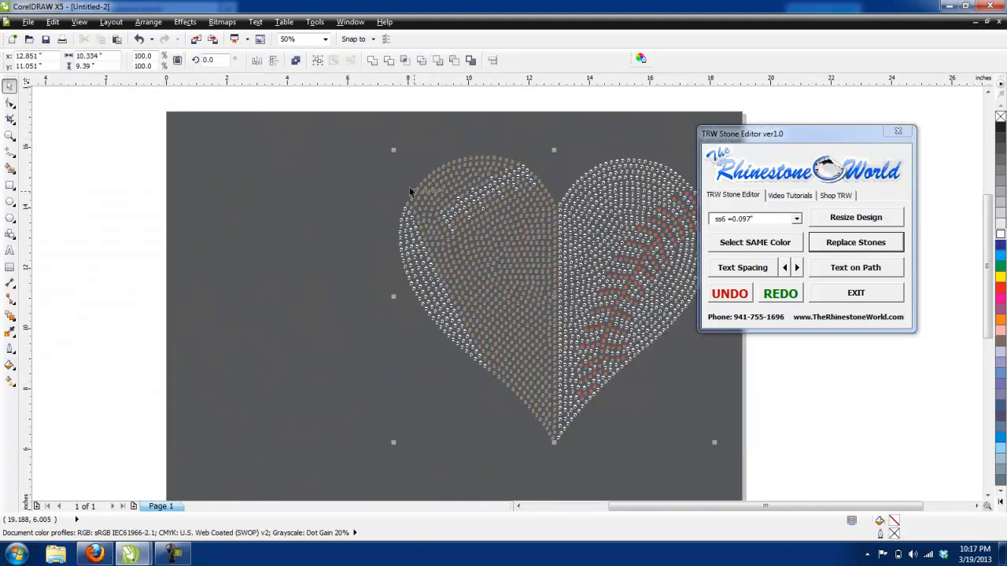
pyautogui.moveTo(393, 150); pyautogui.dragTo(445, 187)
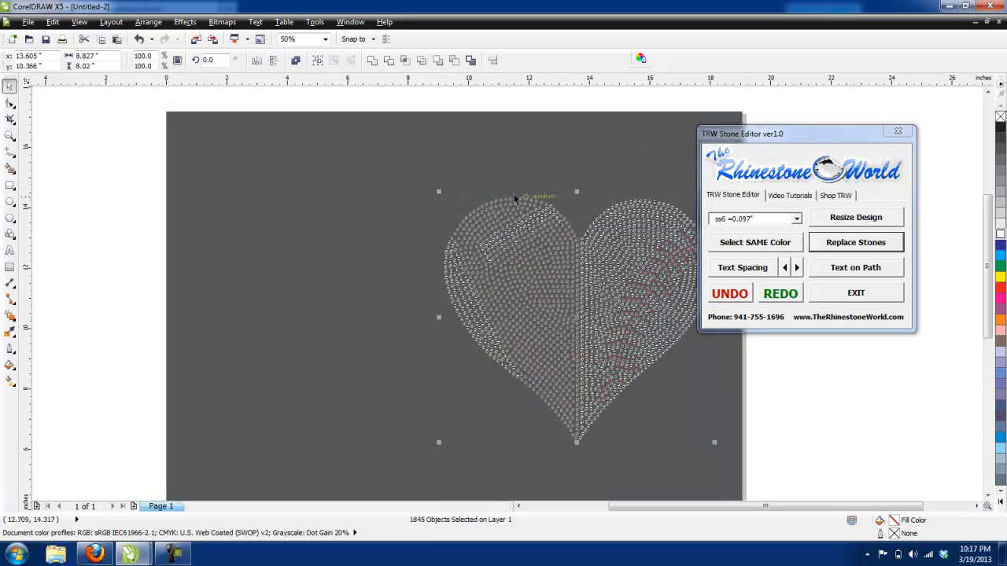
pyautogui.moveTo(438, 190); pyautogui.dragTo(454, 206)
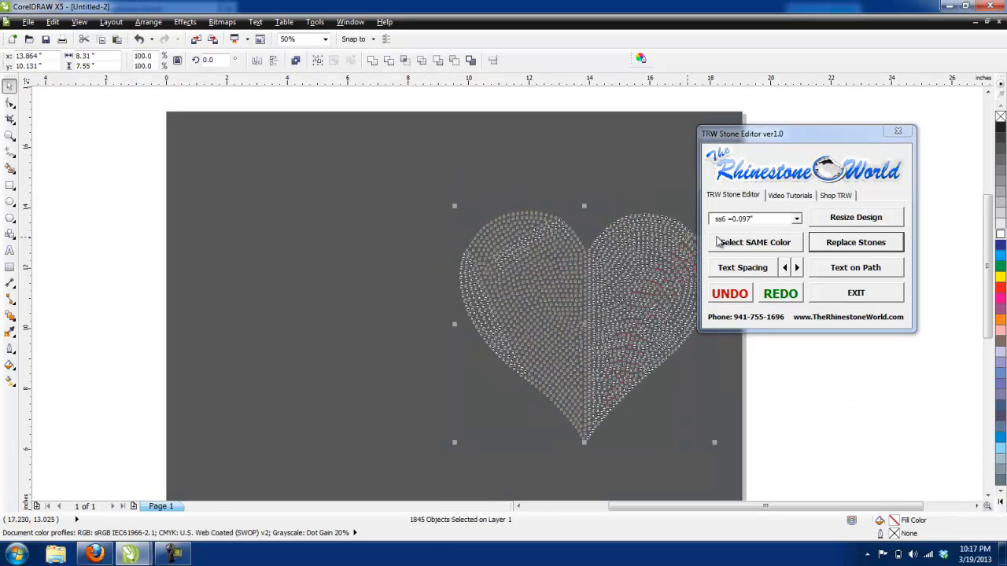
pyautogui.click(857, 247)
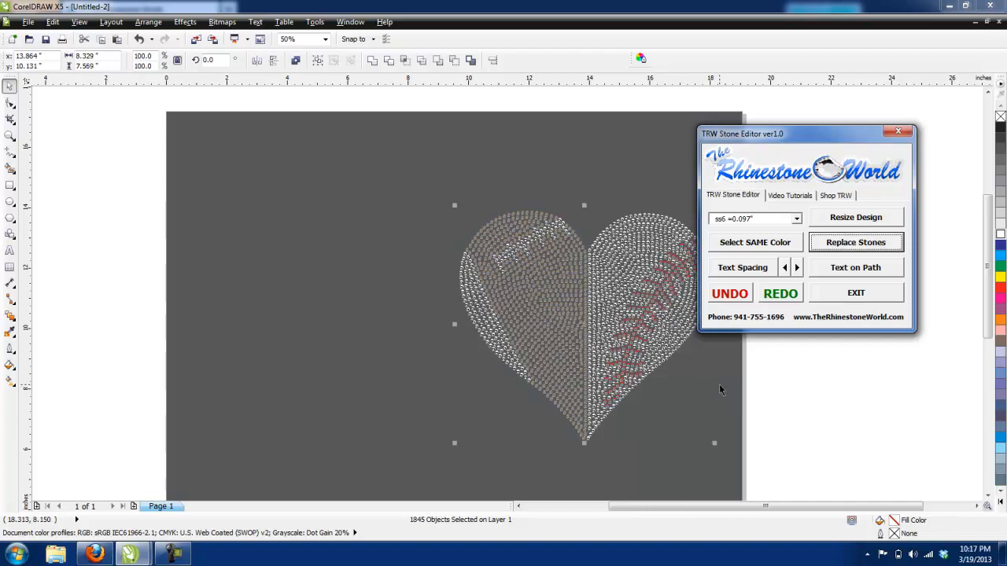
pyautogui.scroll(2, 629, 362)
pyautogui.scroll(-2, 629, 362)
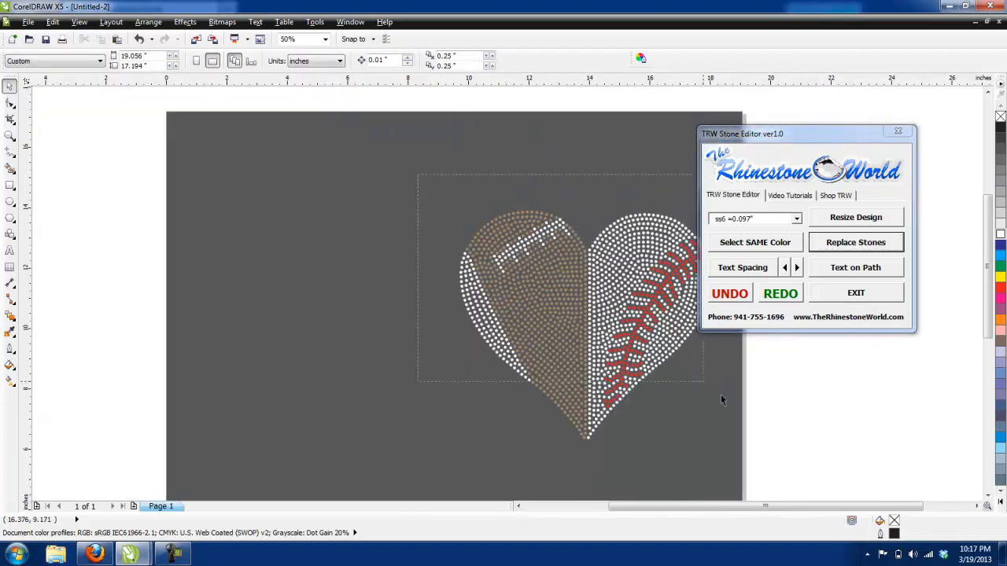
# - Scale the whole heart down to about 7.15 × 6.50 inches and replace its stones with ss6 (0.097") stones
pyautogui.moveTo(723, 400); pyautogui.dragTo(757, 469)
pyautogui.moveTo(456, 206); pyautogui.dragTo(492, 240)
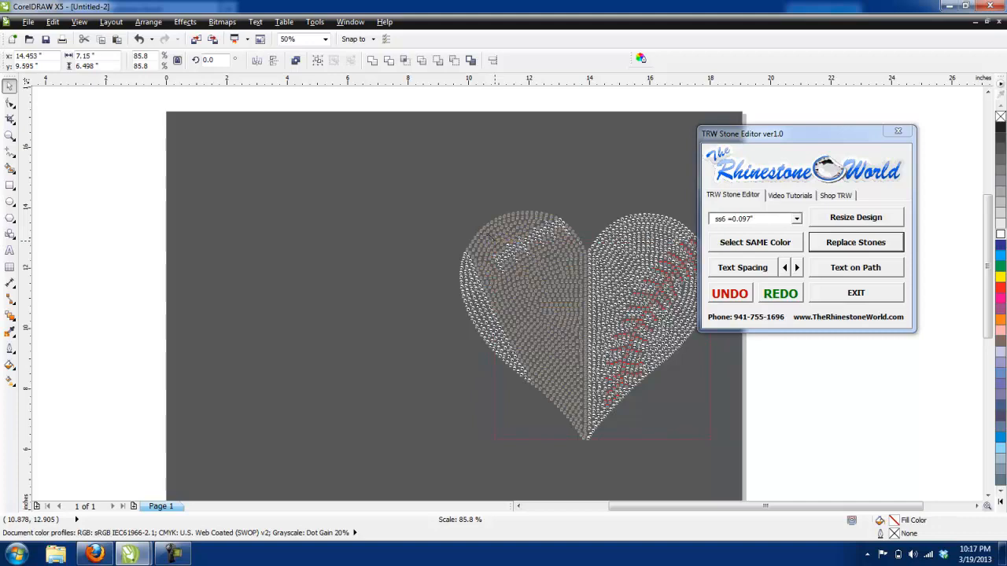
pyautogui.click(869, 250)
pyautogui.scroll(2, 641, 377)
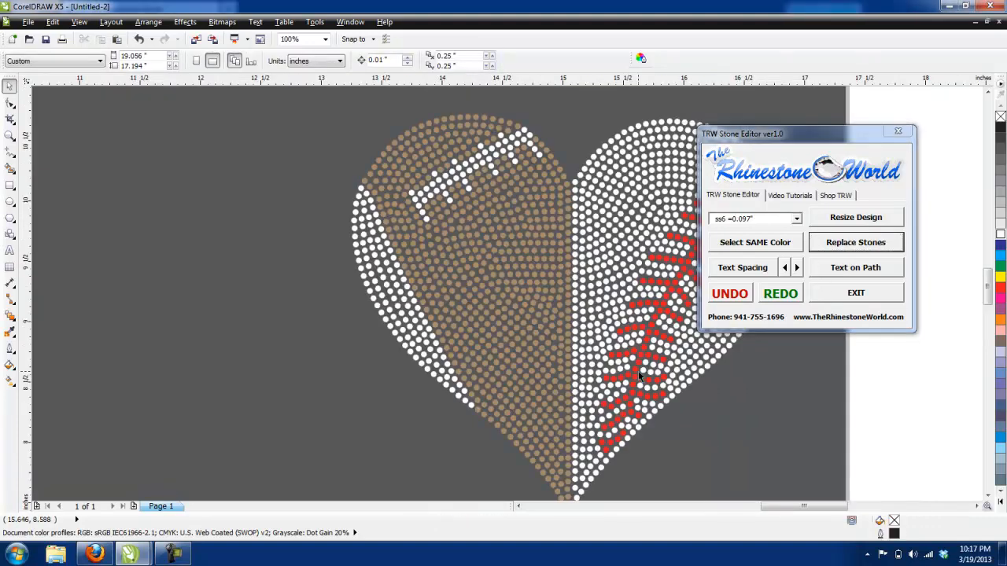
pyautogui.scroll(2, 641, 378)
pyautogui.scroll(-3, 466, 316)
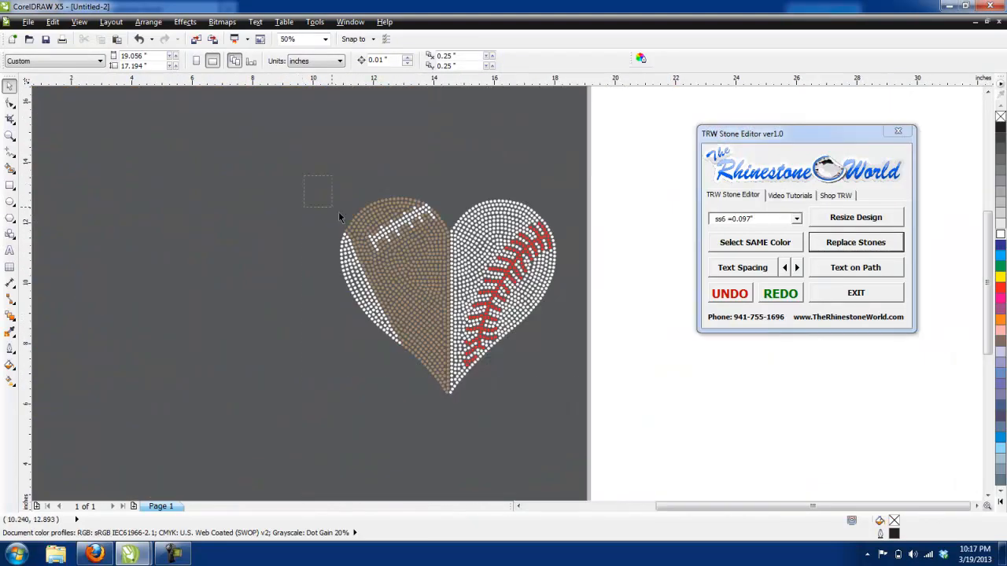
# - Reduce the whole heart to about 6.10 × 5.55 inches and replace its stones with ss6 (0.097") stones
pyautogui.hotkey('ctrl', 'a')
pyautogui.moveTo(334, 192); pyautogui.dragTo(368, 223)
pyautogui.click(882, 246)
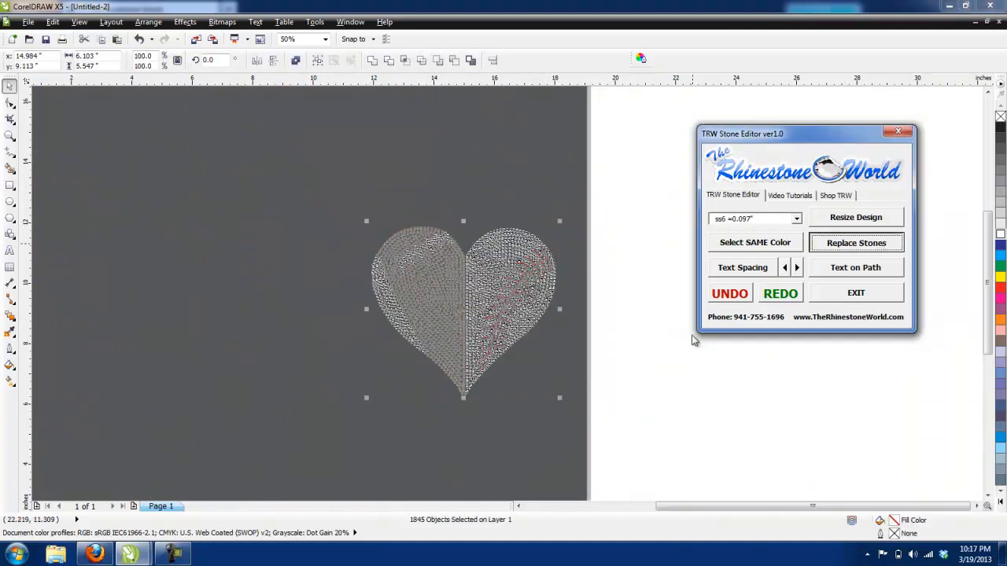
# - Examine the spacing between stones in the heart's red stitching, brown football and white baseball areas
pyautogui.scroll(1, 489, 331)
pyautogui.scroll(2, 490, 330)
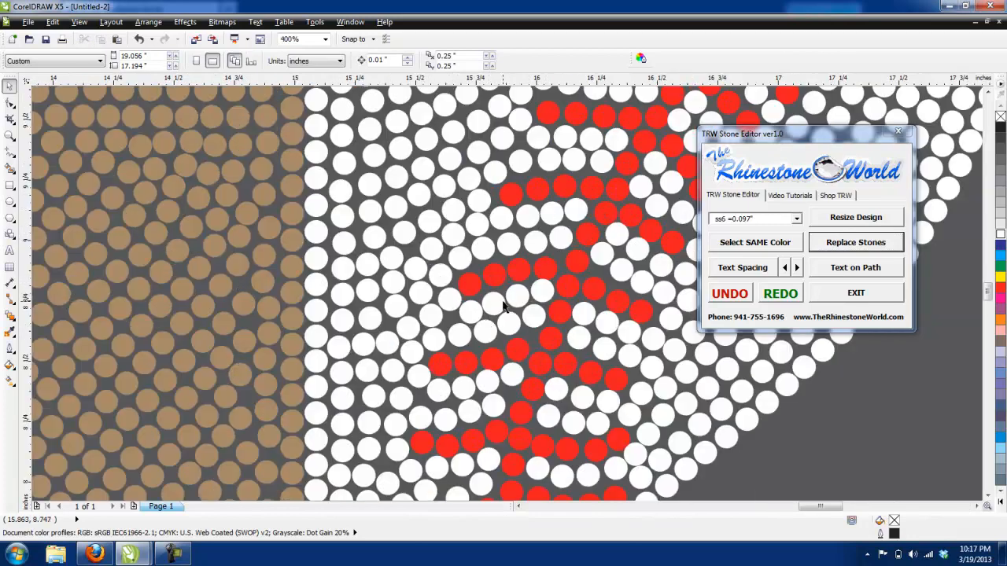
pyautogui.scroll(-2, 505, 305)
pyautogui.scroll(2, 350, 270)
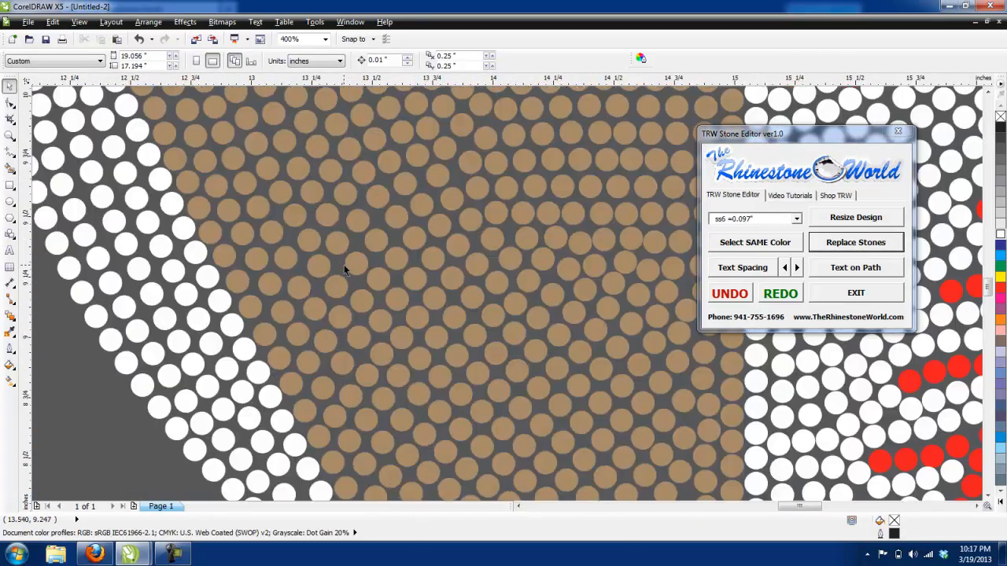
pyautogui.scroll(-2, 344, 270)
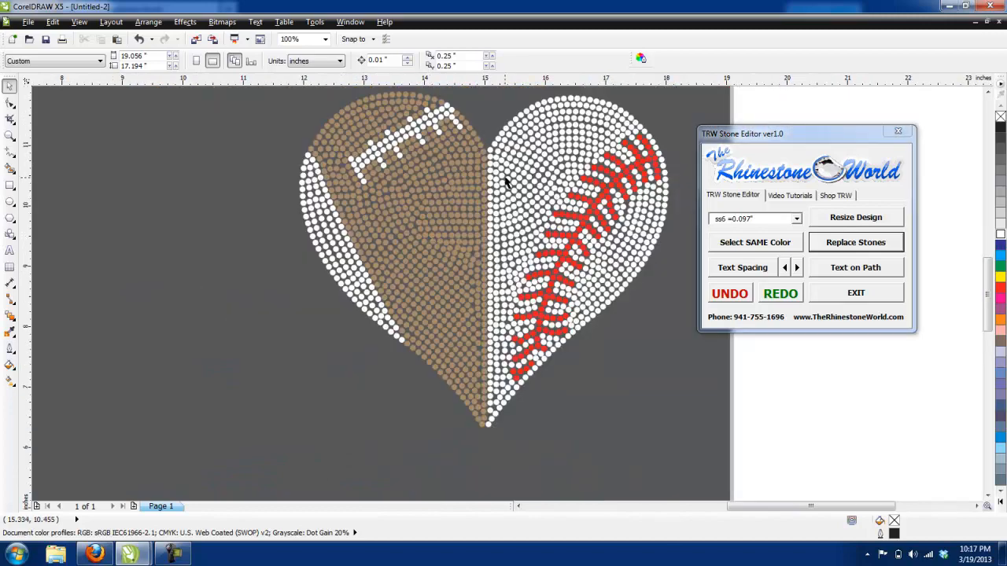
pyautogui.scroll(2, 503, 178)
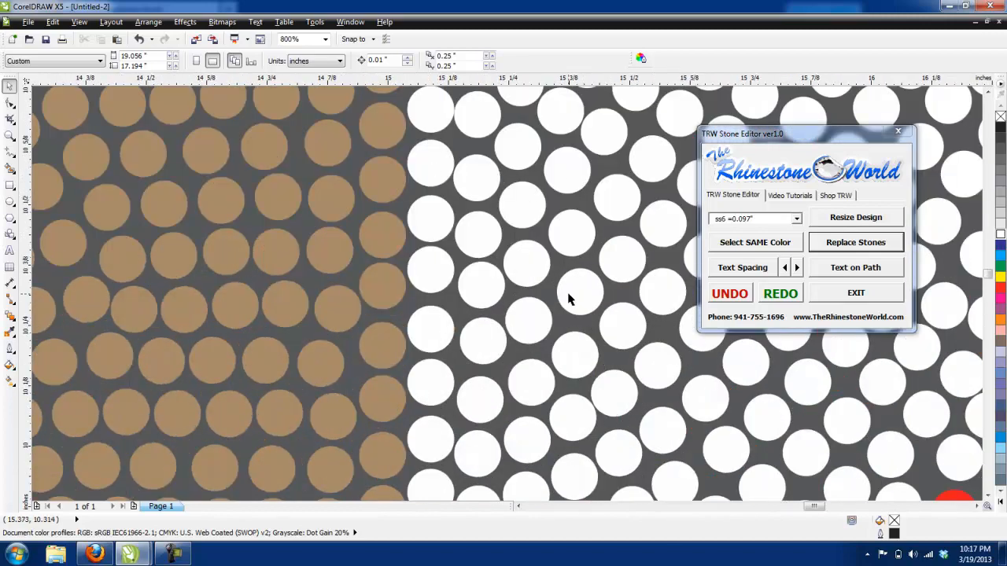
pyautogui.scroll(-1, 570, 299)
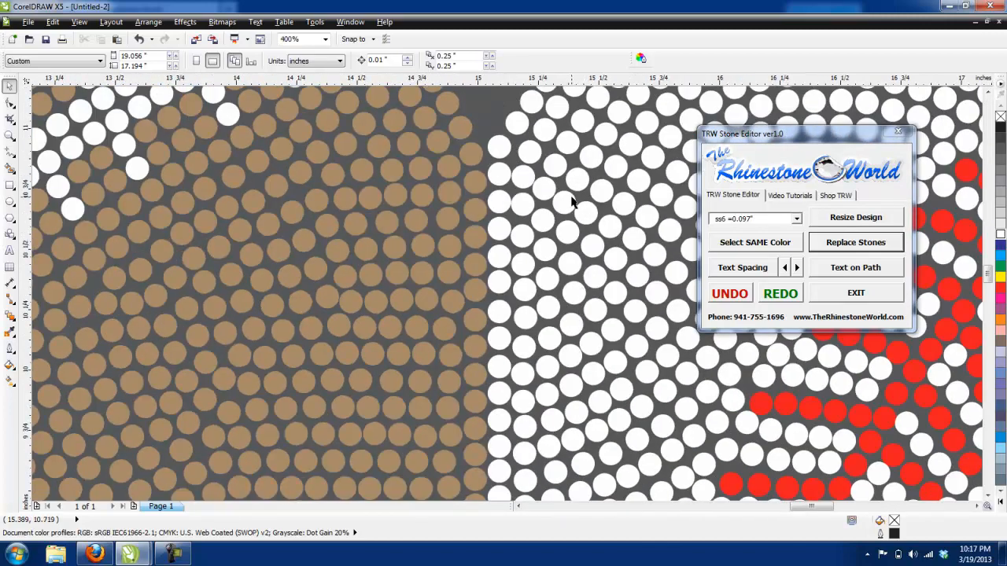
pyautogui.scroll(-1, 573, 203)
pyautogui.scroll(-2, 683, 377)
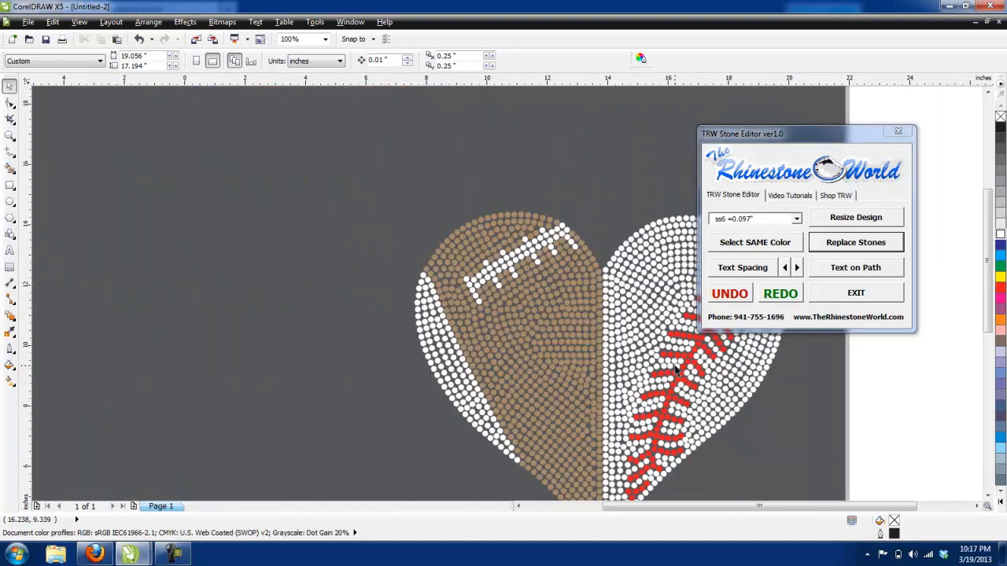
# - Move the TRW Stone Editor window clear of the heart so the whole design can be inspected
pyautogui.scroll(1, 760, 460)
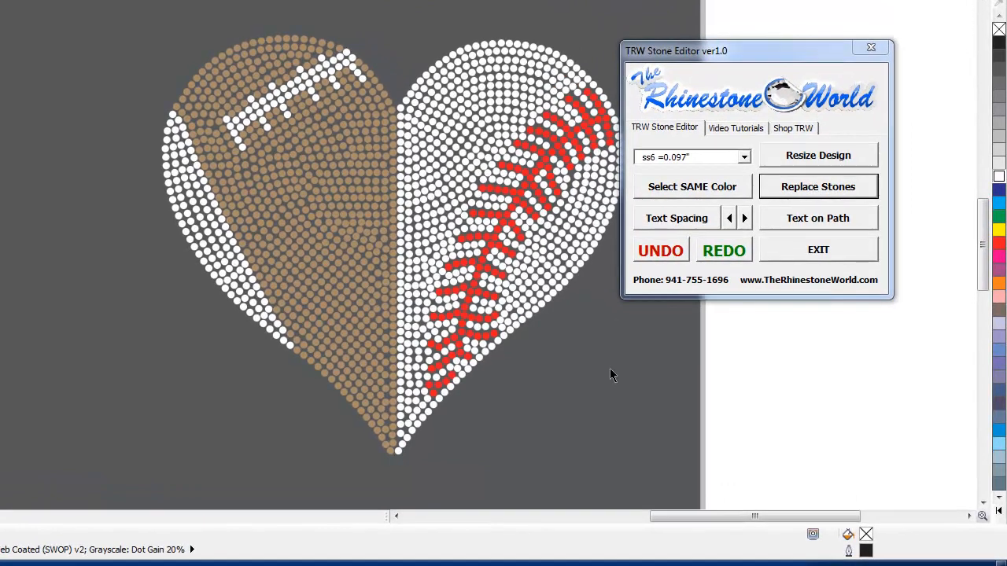
pyautogui.scroll(-2, 611, 375)
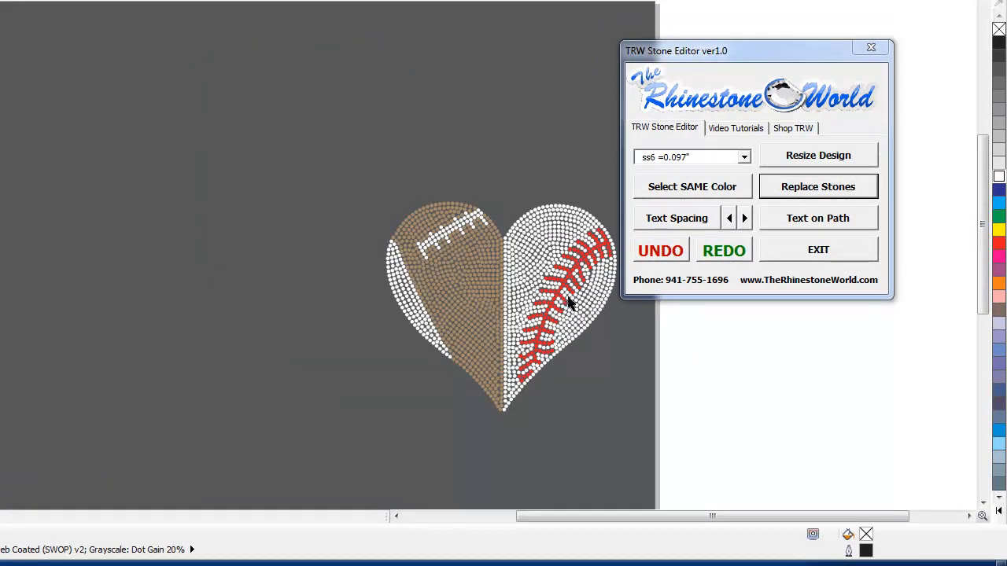
pyautogui.moveTo(718, 54); pyautogui.dragTo(751, 46)
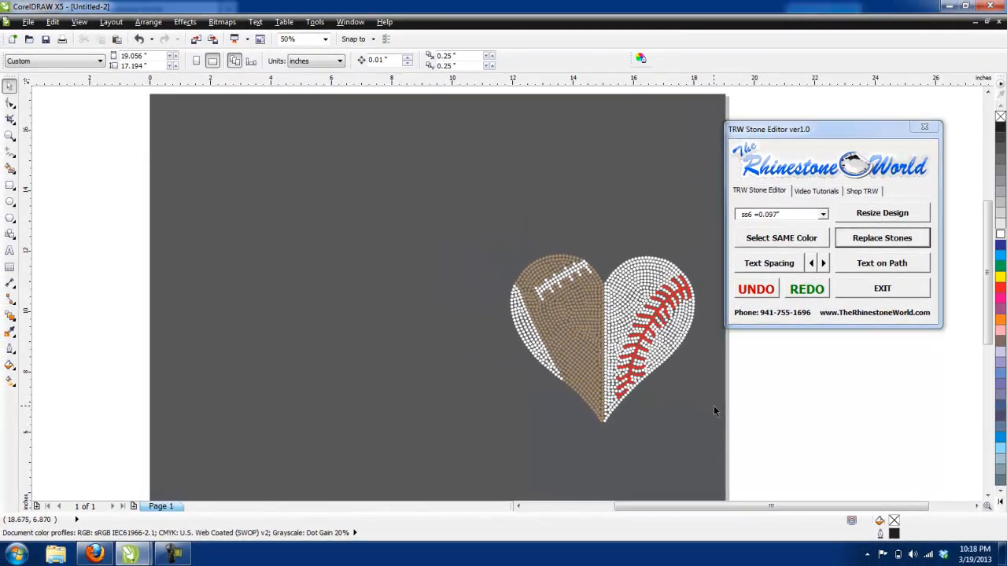
pyautogui.scroll(1, 713, 406)
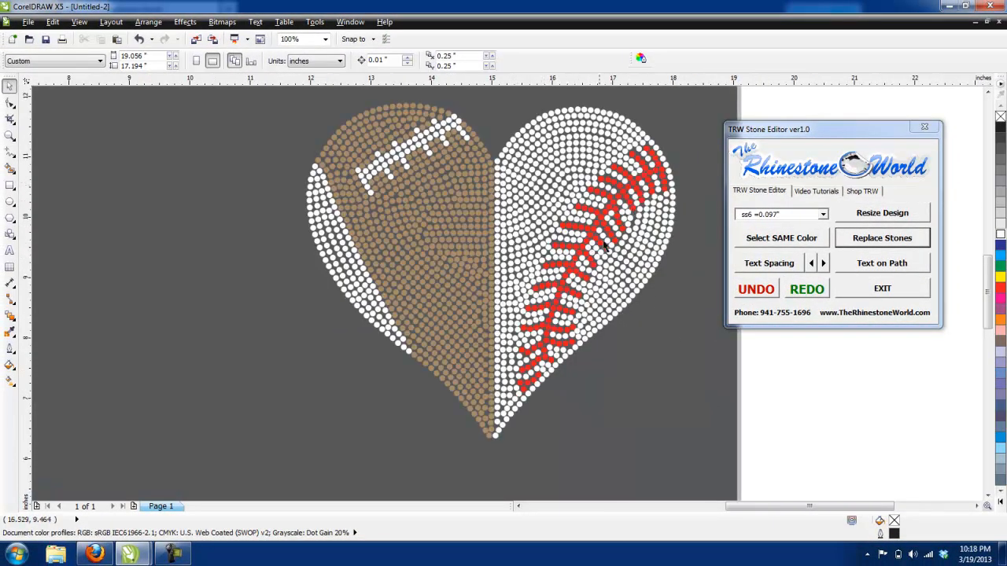
# - Preview the Select Same Color video tutorial from about 0:14, close it, and return to the editing tools in CorelDRAW
pyautogui.click(815, 193)
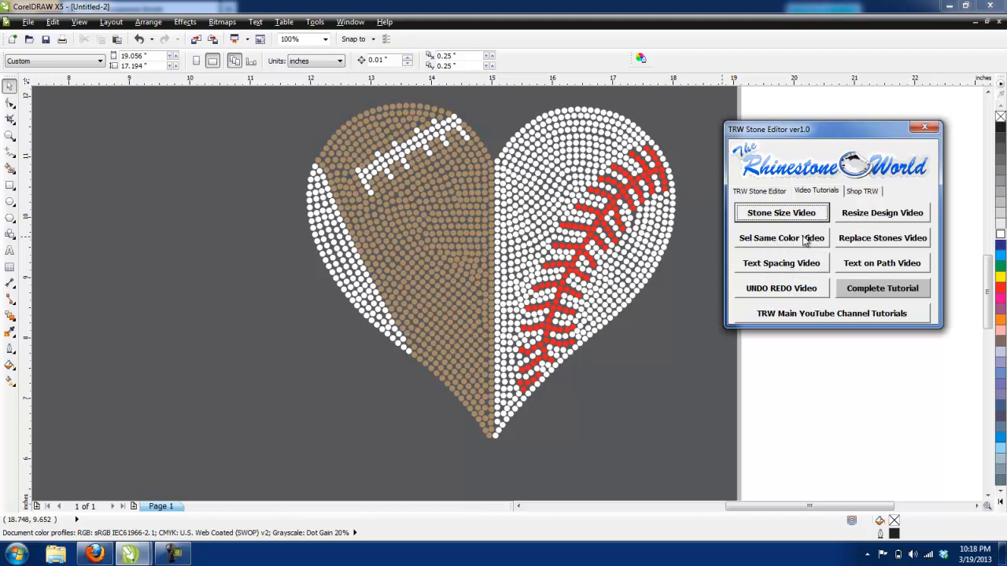
pyautogui.click(779, 238)
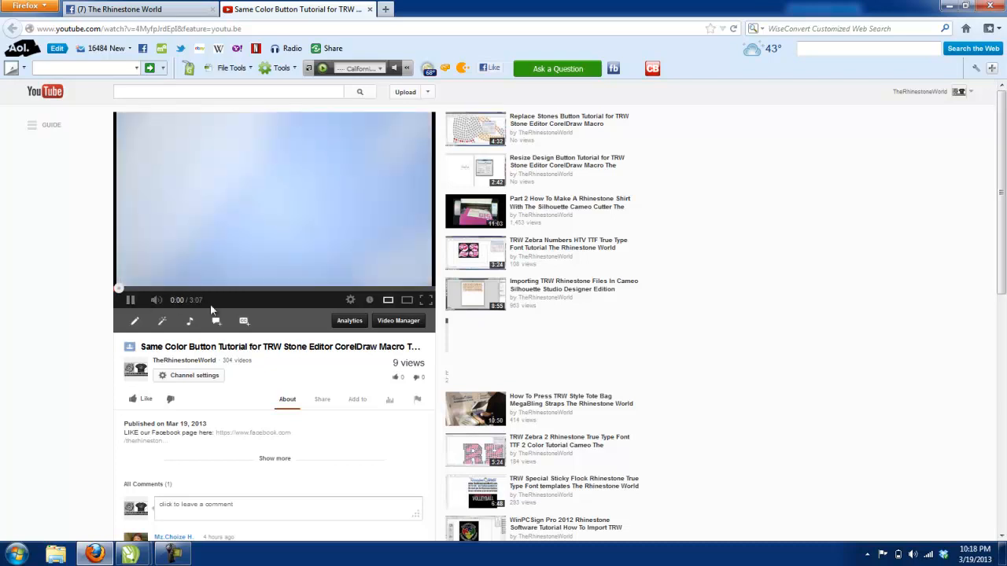
pyautogui.click(143, 290)
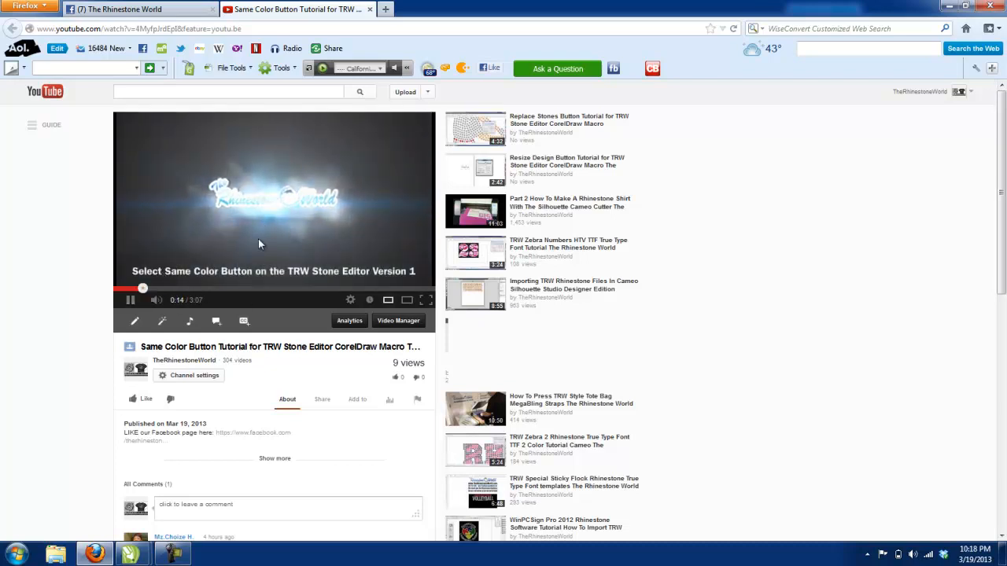
pyautogui.click(369, 10)
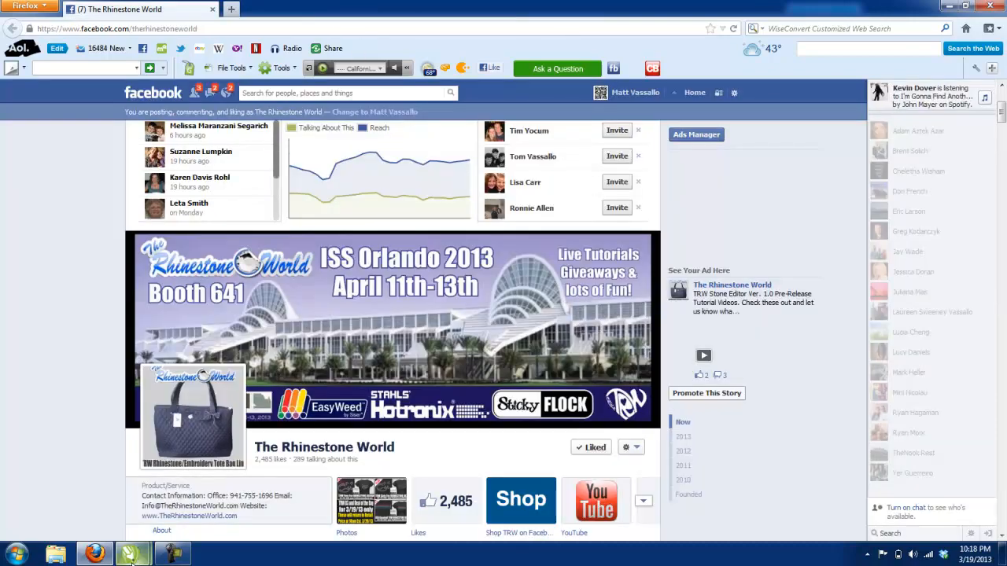
pyautogui.moveTo(134, 555)
pyautogui.click(217, 511)
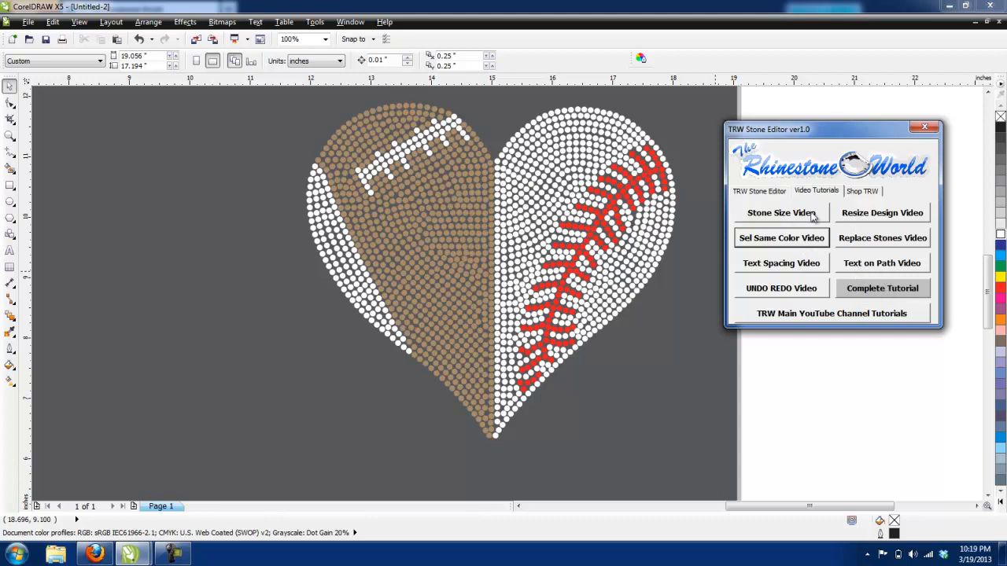
pyautogui.click(771, 193)
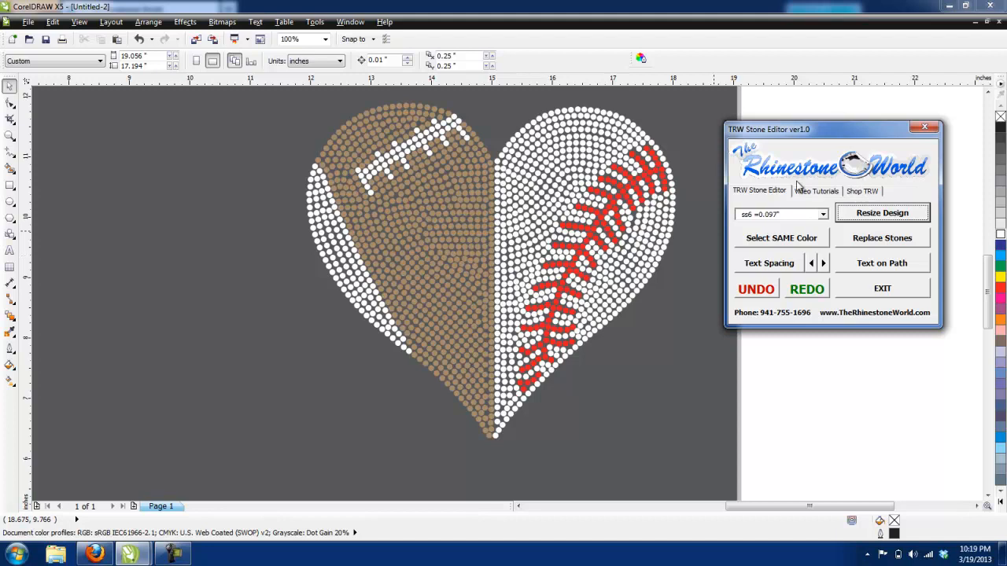
# - Browse the TRW Rhinestones store category from the editor's shop links, and switch back to CorelDRAW
pyautogui.click(864, 194)
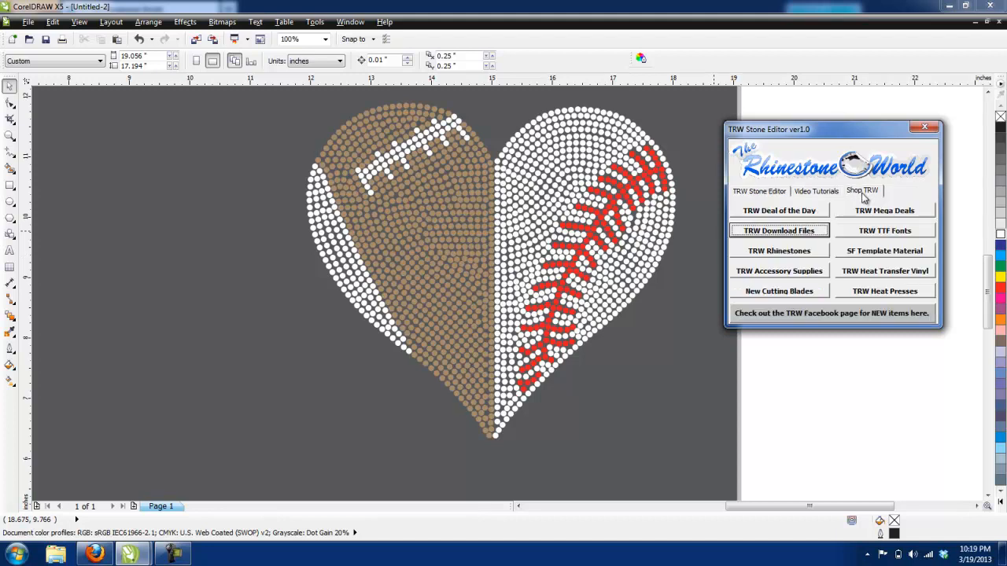
pyautogui.click(774, 253)
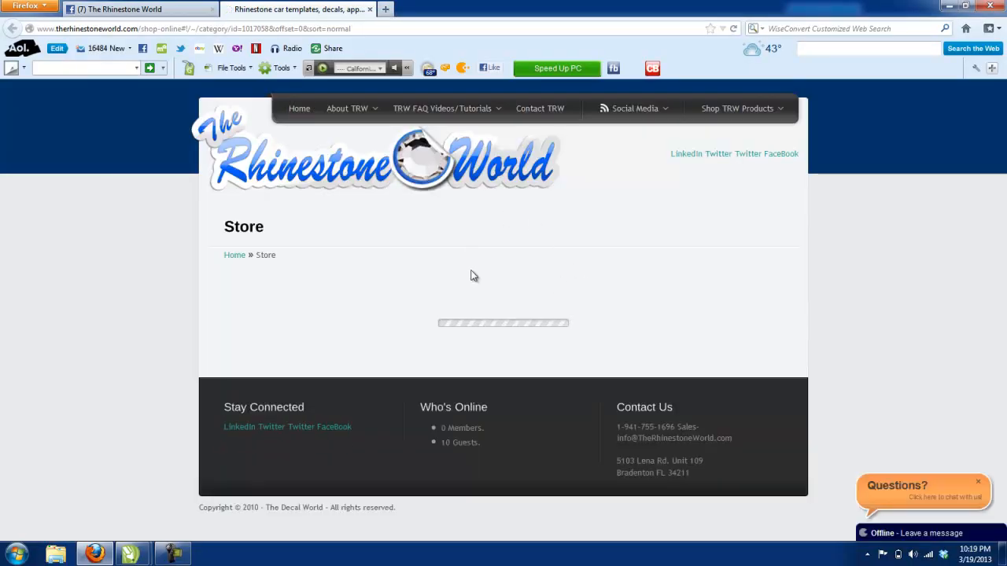
pyautogui.scroll(-2, 603, 297)
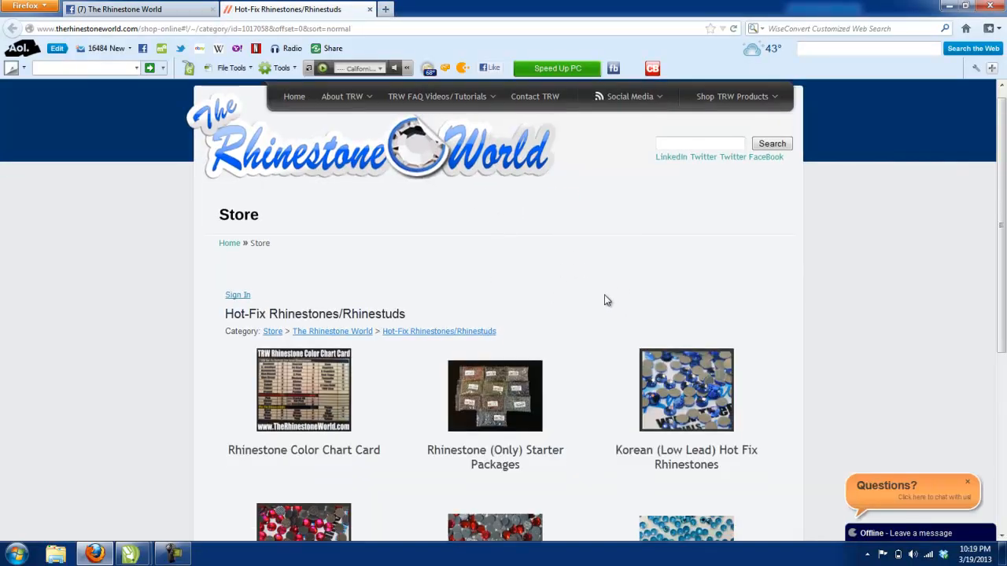
pyautogui.scroll(-2, 605, 299)
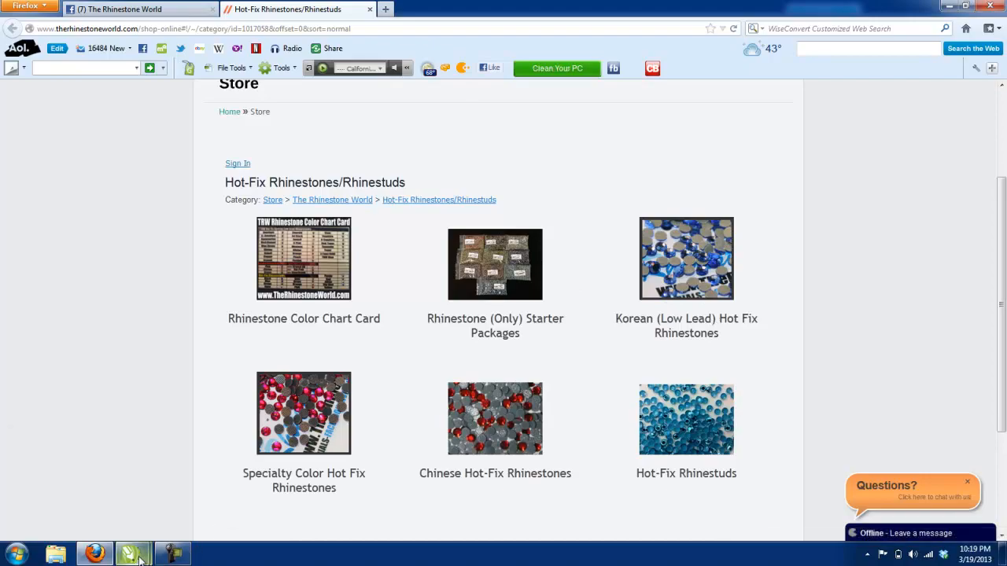
pyautogui.moveTo(129, 555)
pyautogui.click(196, 512)
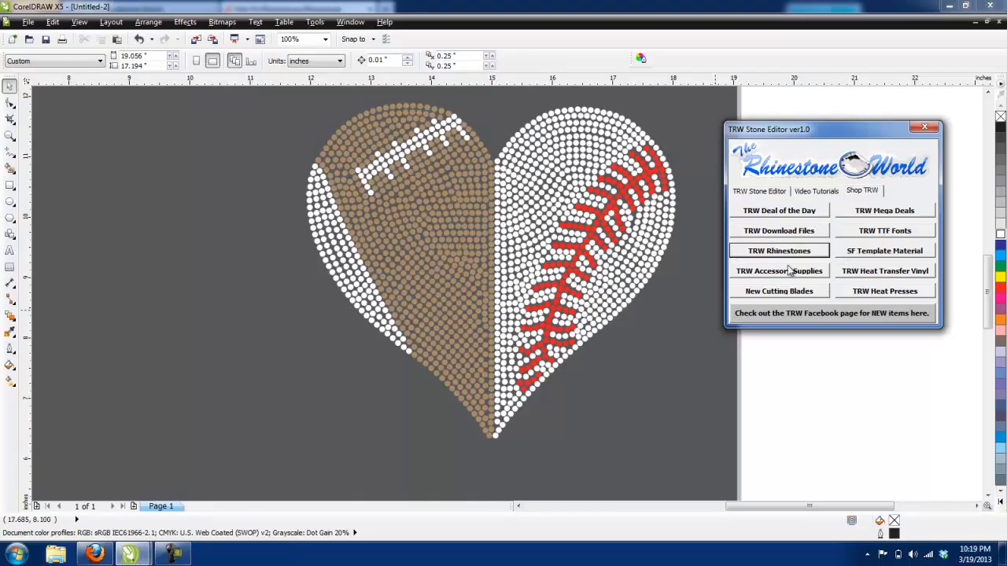
# - Look through the SF Template Material (Sticky Flock) products in the online store, and switch back to CorelDRAW
pyautogui.click(901, 257)
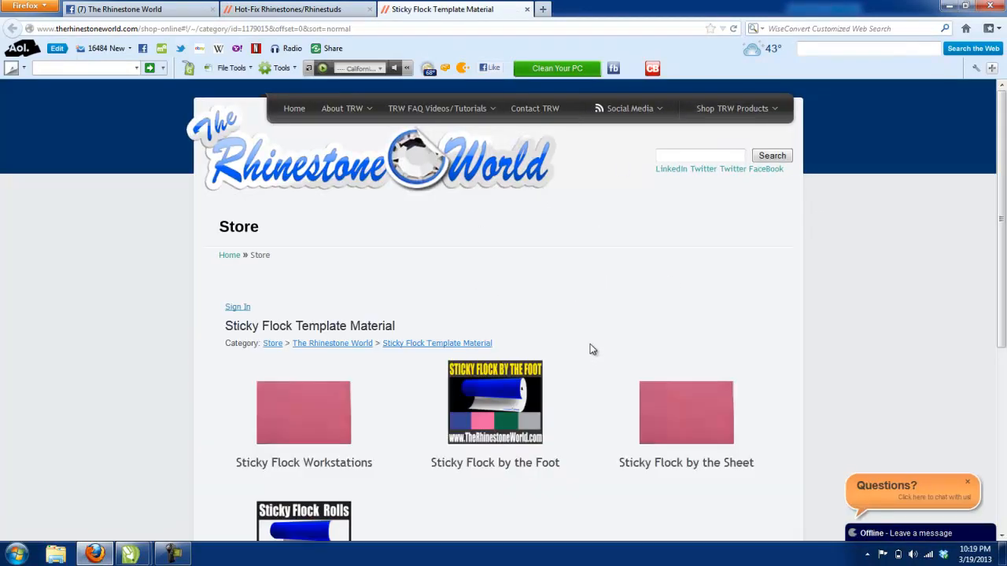
pyautogui.scroll(-2, 590, 346)
pyautogui.scroll(-3, 436, 396)
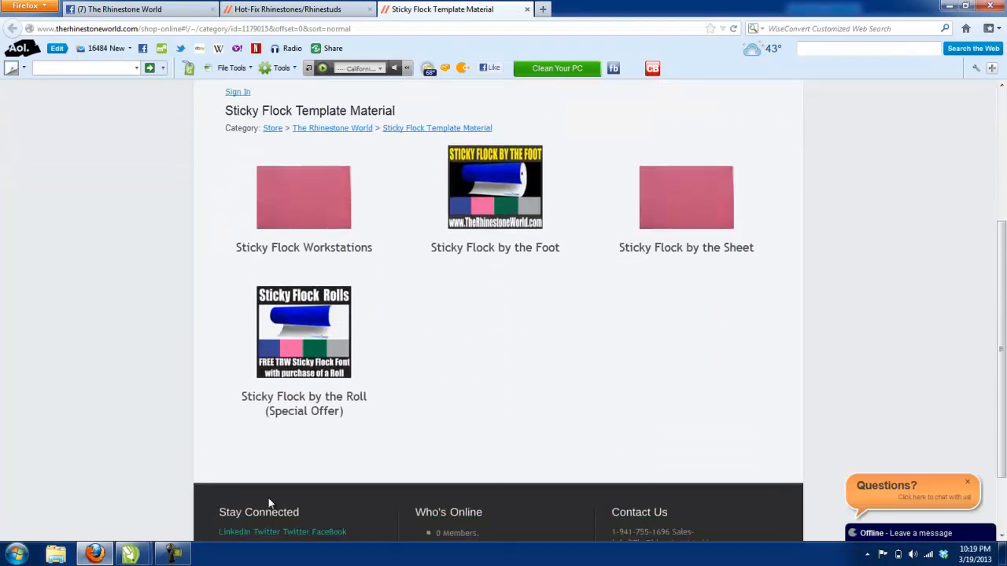
pyautogui.moveTo(130, 555)
pyautogui.click(260, 503)
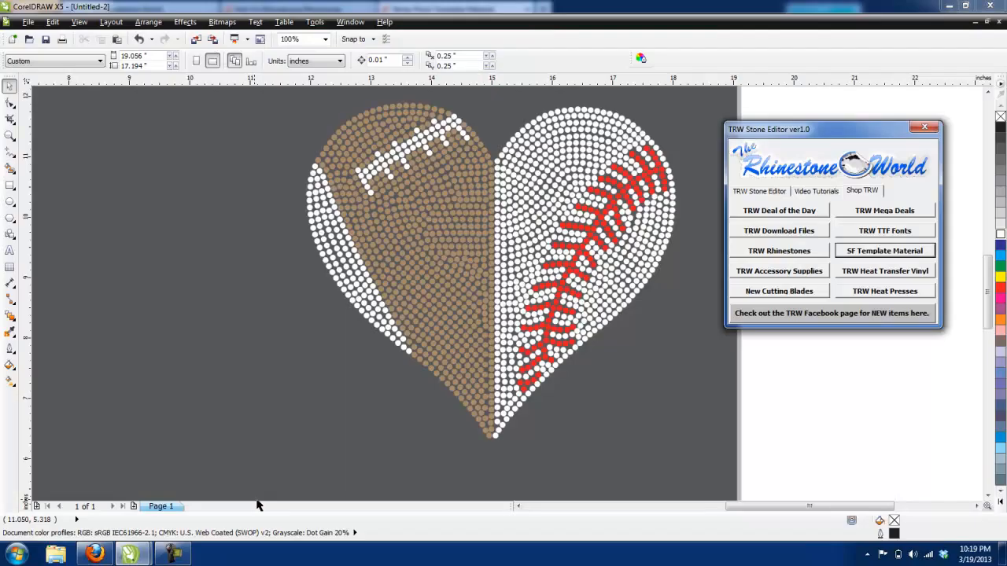
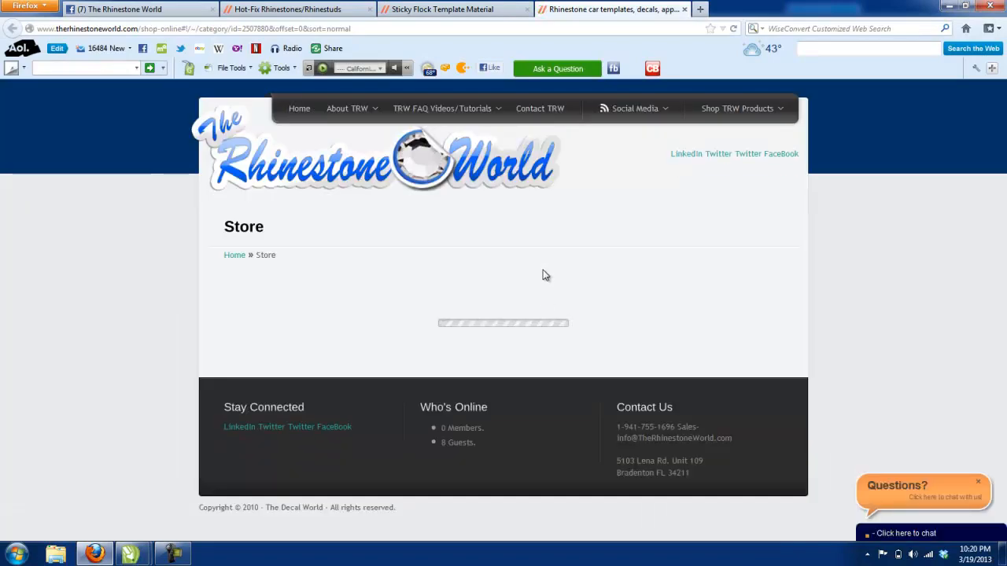
# - Review the TRW Deal of the Day designs in the store, and return to the Stone Editor's main tools in CorelDRAW
pyautogui.scroll(-5, 490, 297)
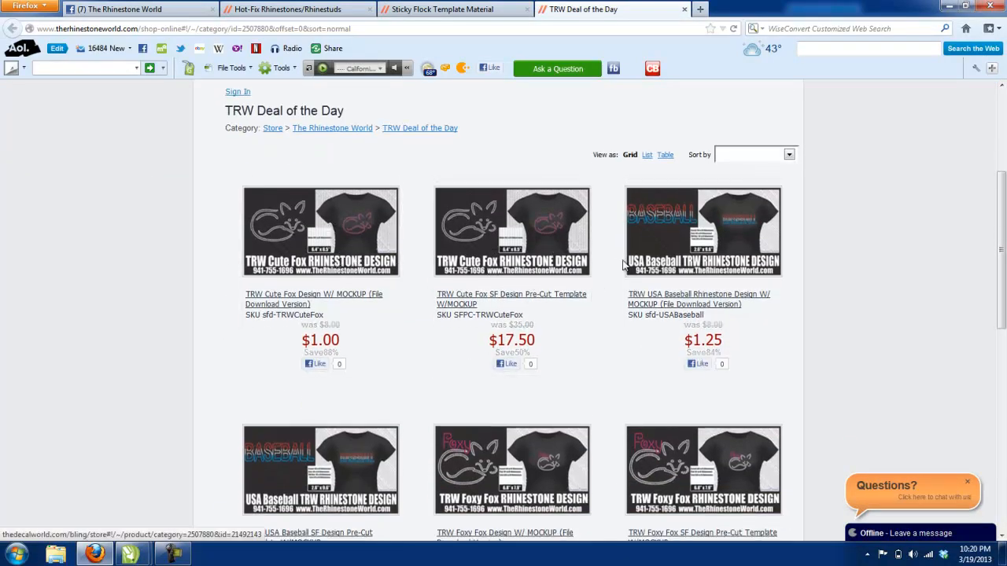
pyautogui.scroll(-2, 317, 208)
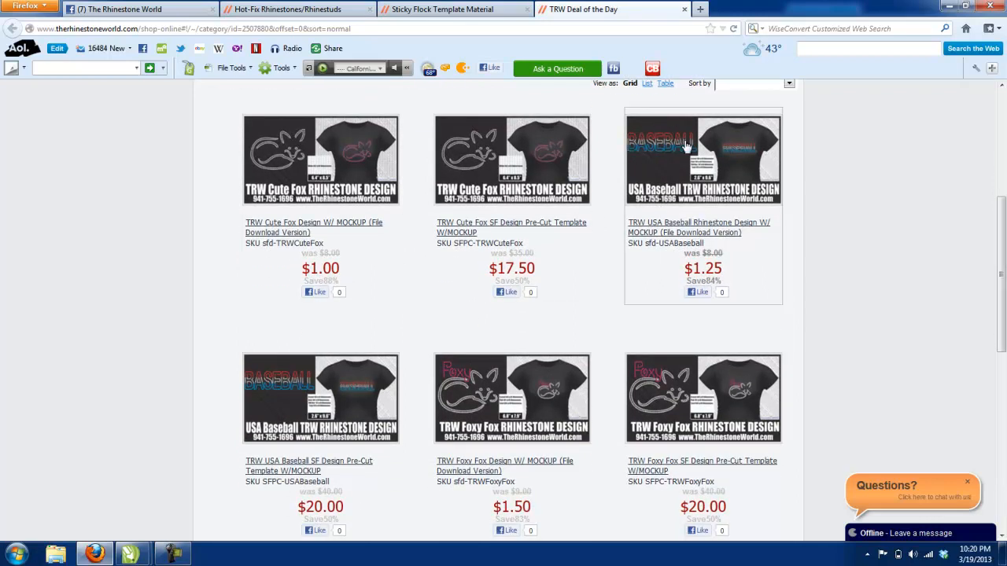
pyautogui.scroll(-1, 706, 206)
pyautogui.scroll(-2, 706, 206)
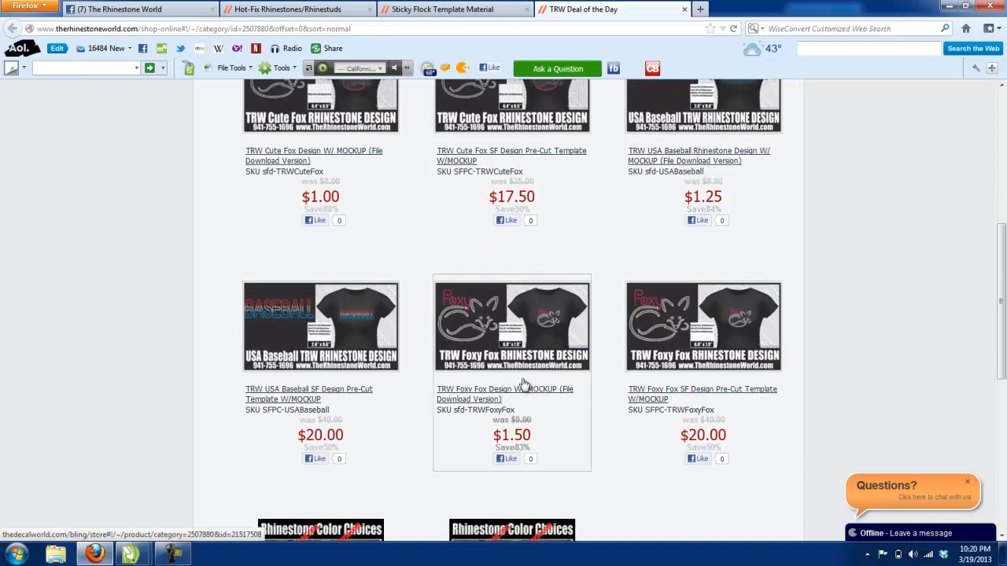
pyautogui.scroll(3, 562, 382)
pyautogui.scroll(6, 599, 284)
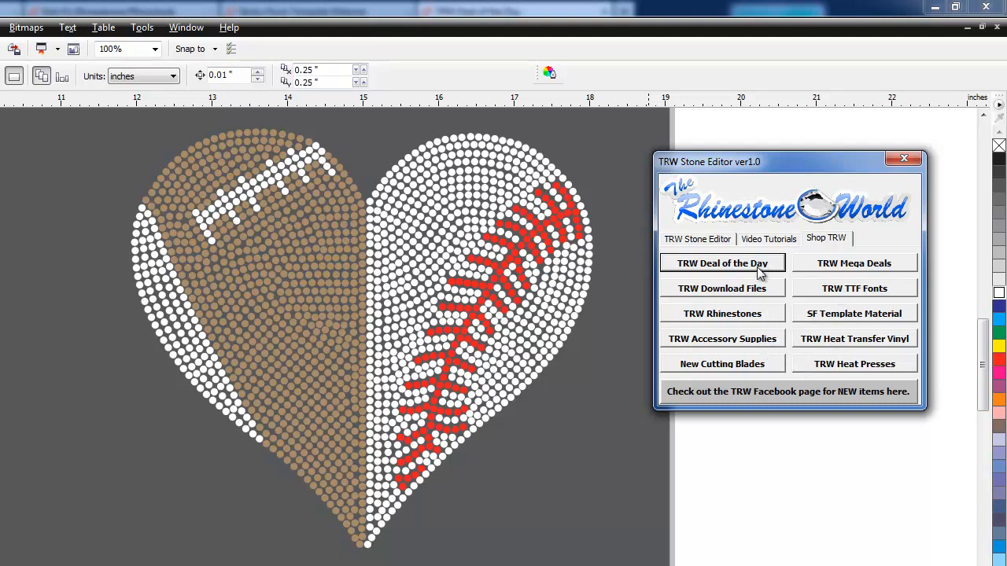
pyautogui.click(722, 240)
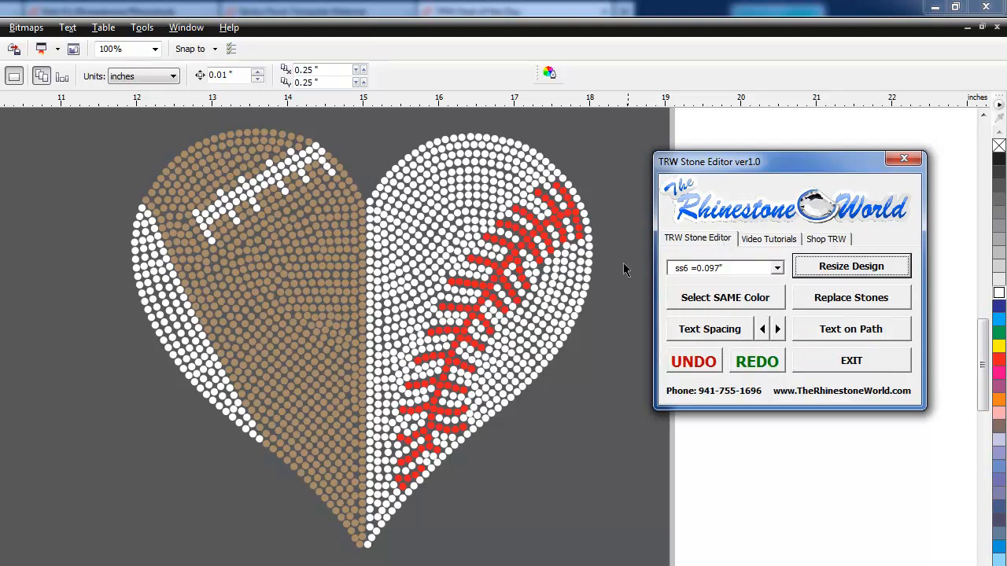